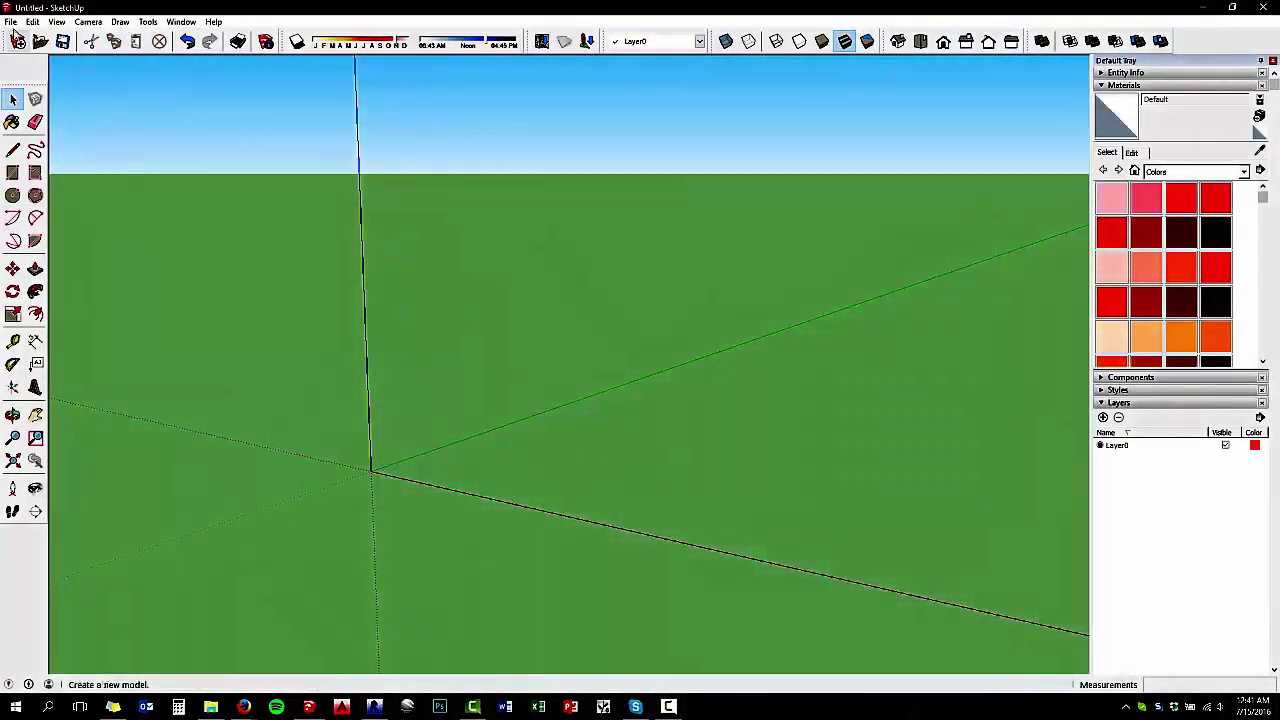
# Open SketchUp's Add Location map window from the File > Geo-location menu
pyautogui.click(10, 21)
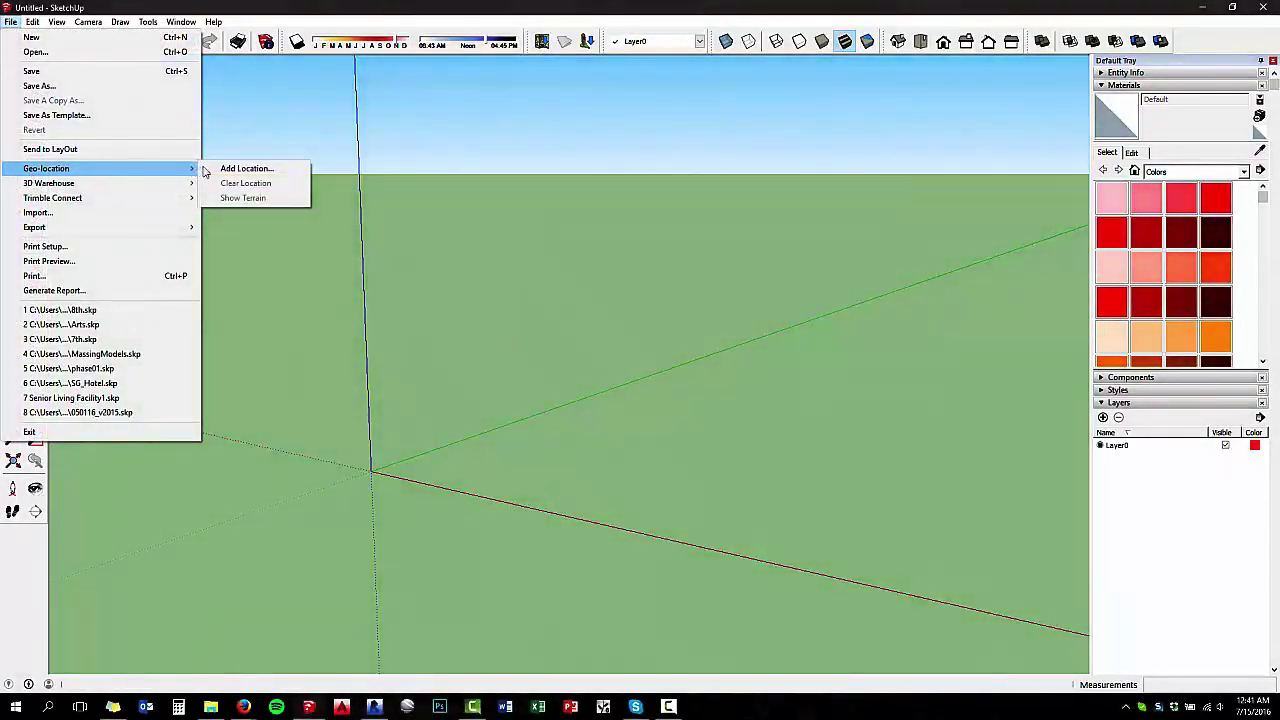
pyautogui.click(205, 168)
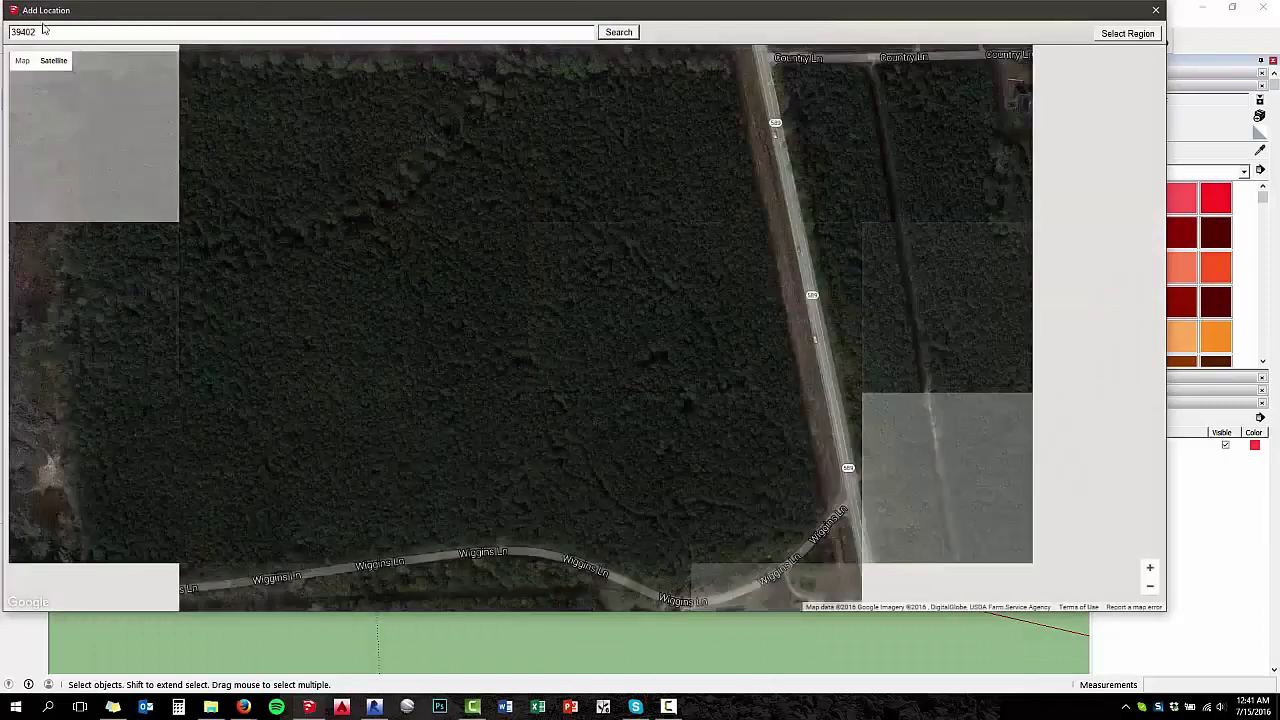
# Search the location map for the 39402 ZIP code area
pyautogui.moveTo(47, 31); pyautogui.dragTo(2, 30)
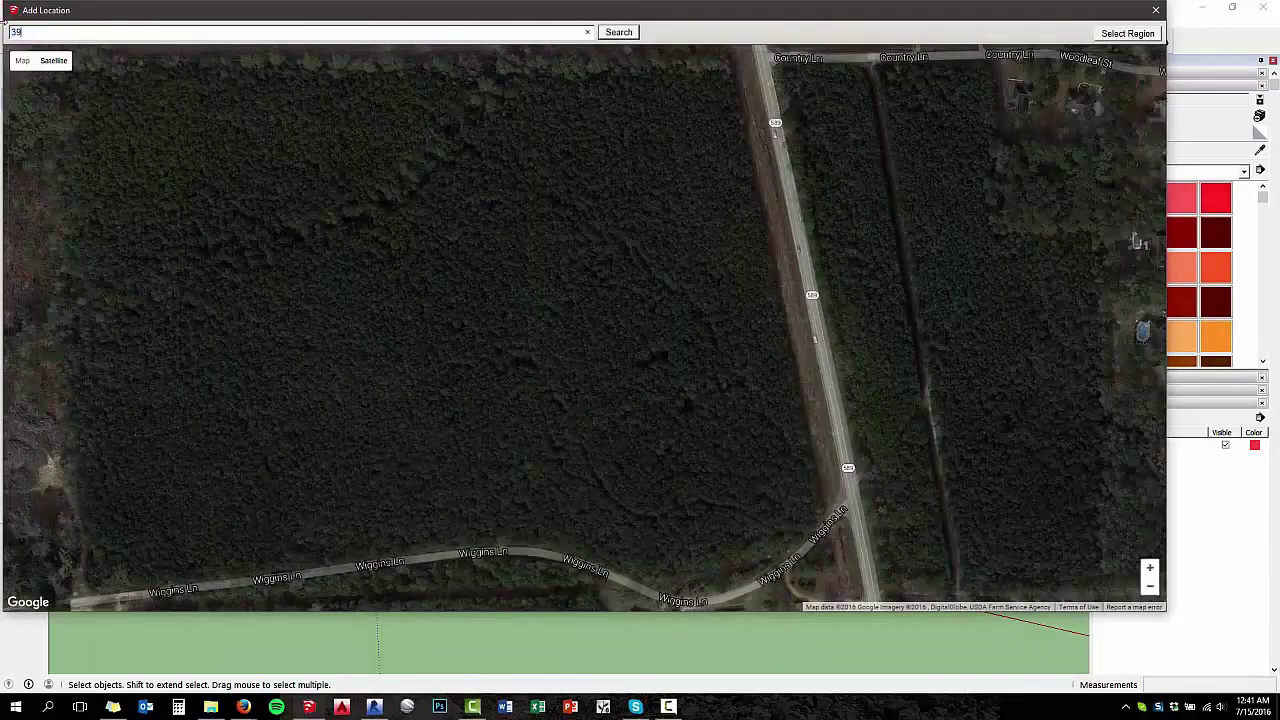
pyautogui.press('Return')
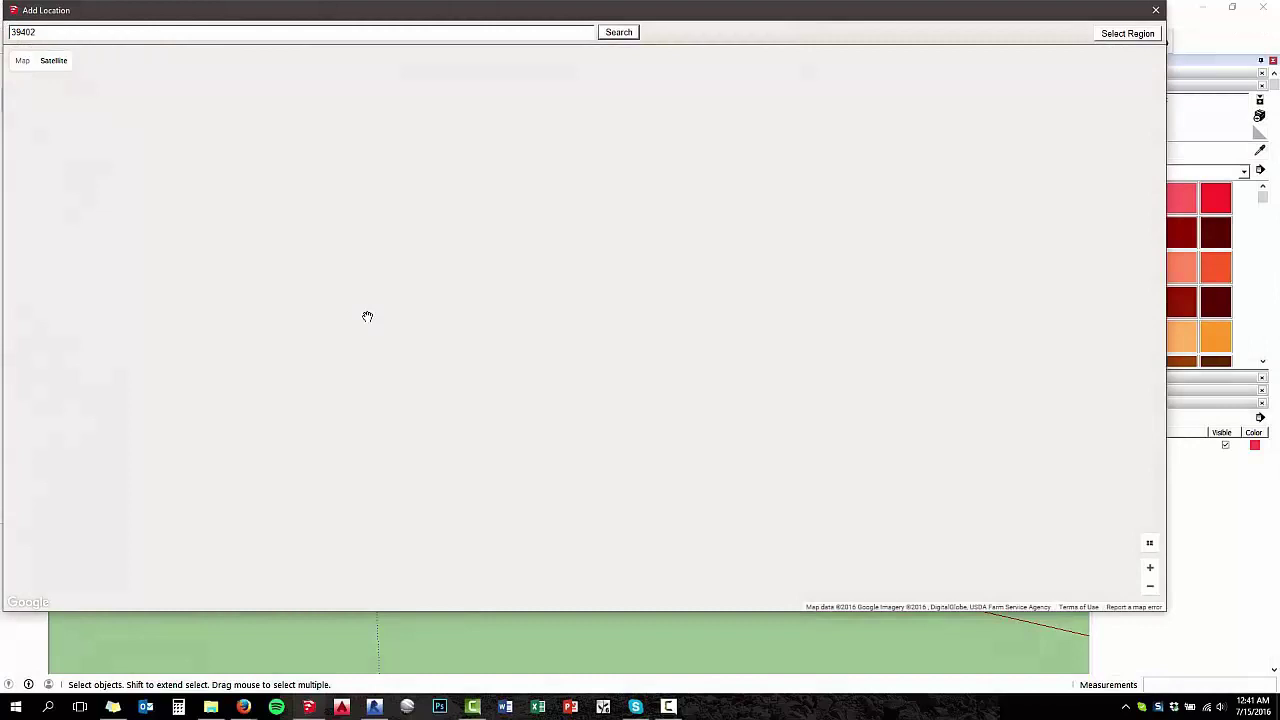
pyautogui.scroll(-3, 665, 307)
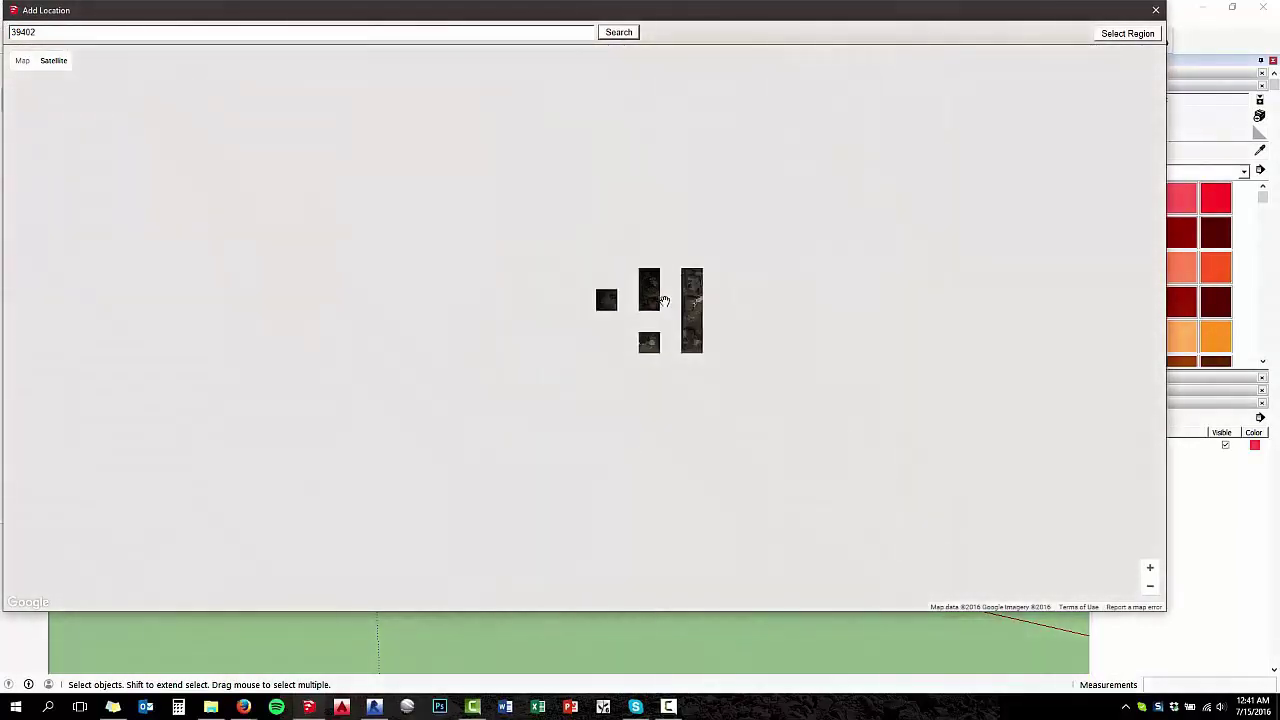
pyautogui.scroll(-2, 665, 301)
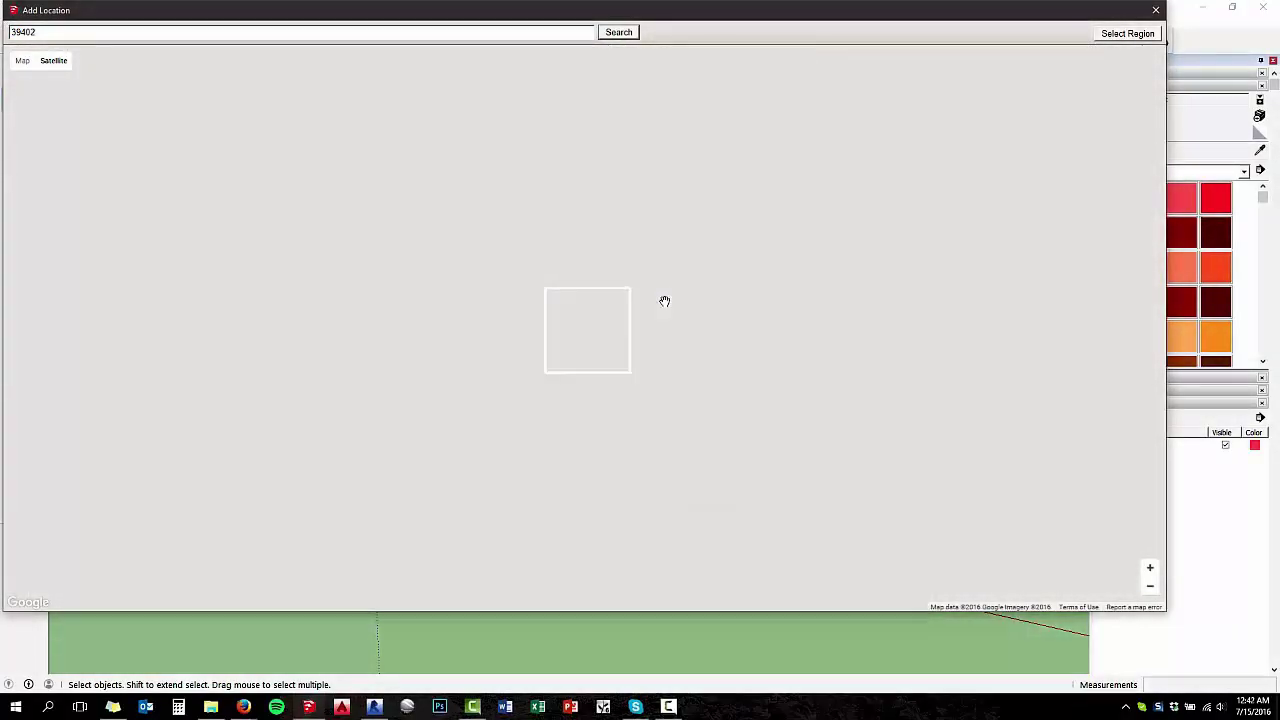
# Frame the wooded site by Route 589 and Wiggins Ln in an enlarged map window
pyautogui.click(596, 328)
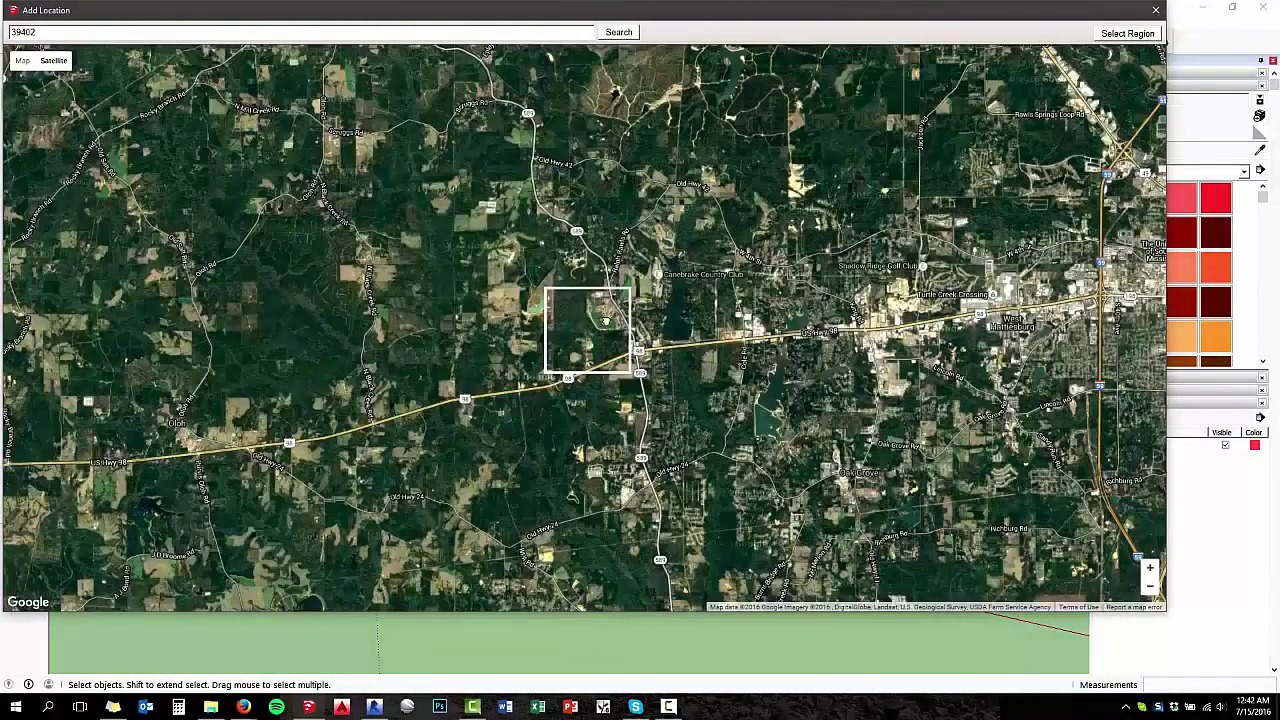
pyautogui.moveTo(605, 322); pyautogui.dragTo(549, 267)
pyautogui.scroll(4, 598, 334)
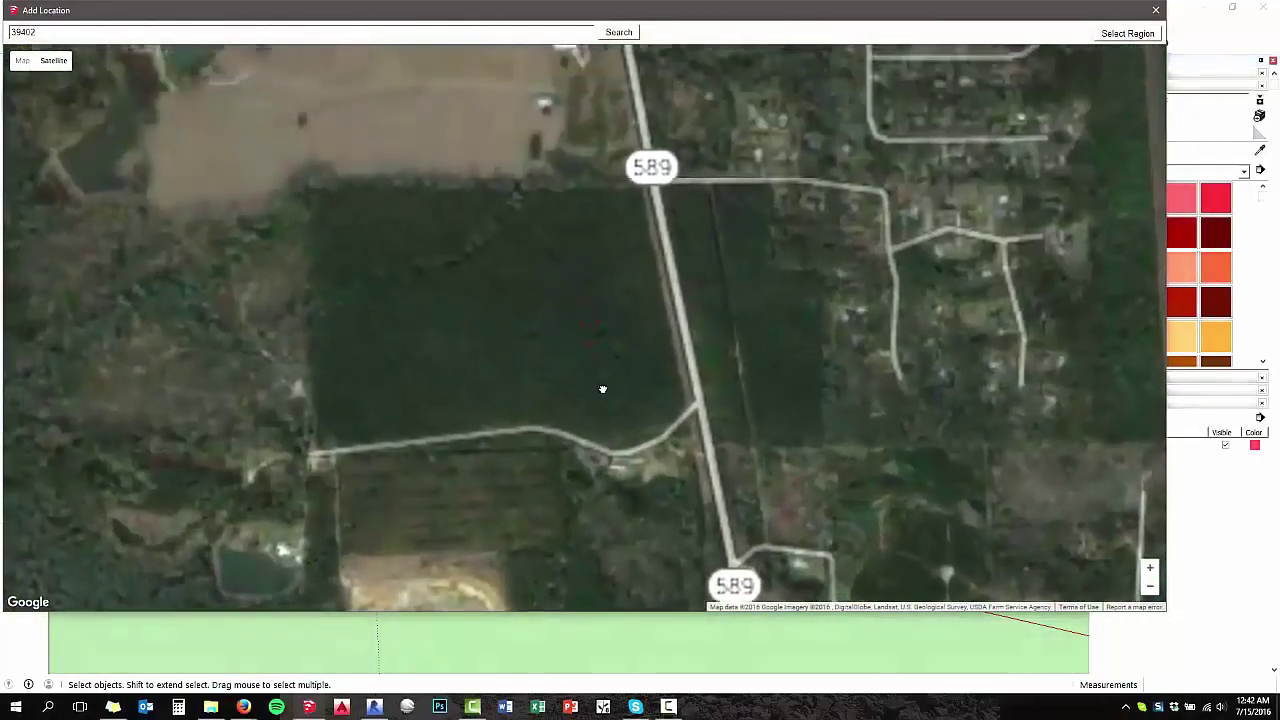
pyautogui.scroll(2, 603, 386)
pyautogui.scroll(1, 614, 414)
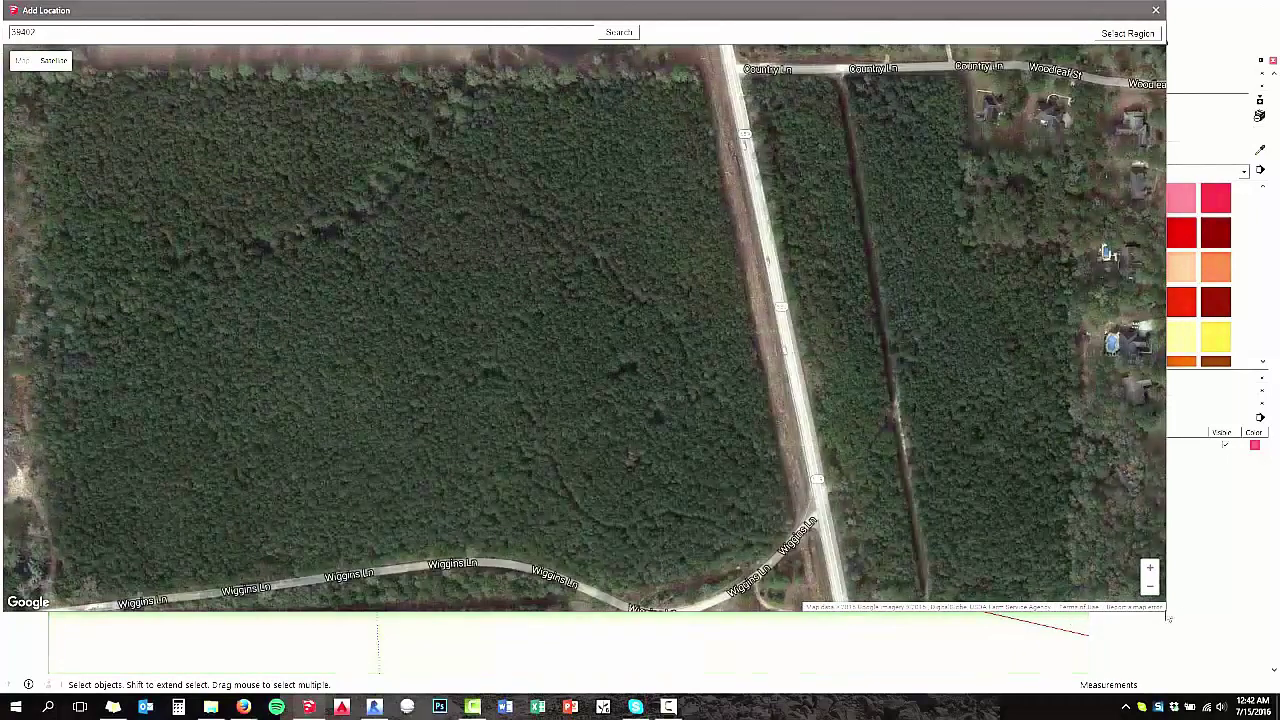
pyautogui.moveTo(1163, 611); pyautogui.dragTo(1247, 697)
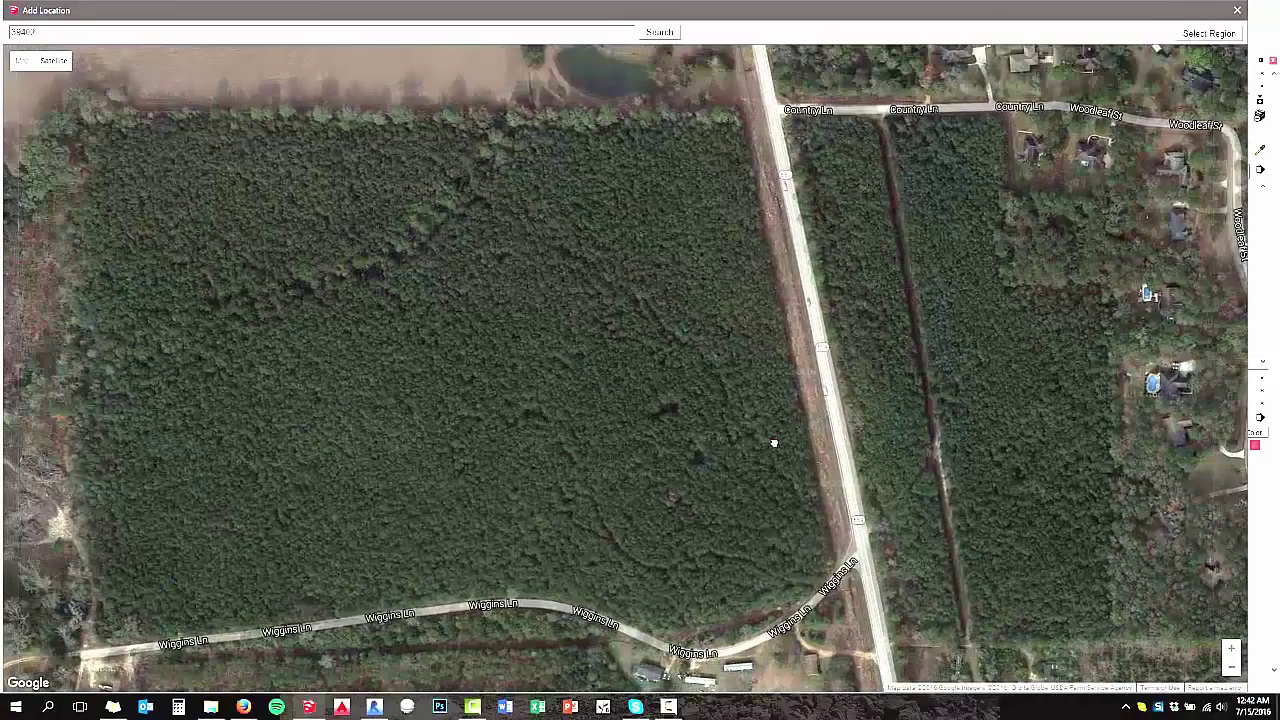
pyautogui.moveTo(773, 442); pyautogui.dragTo(776, 433)
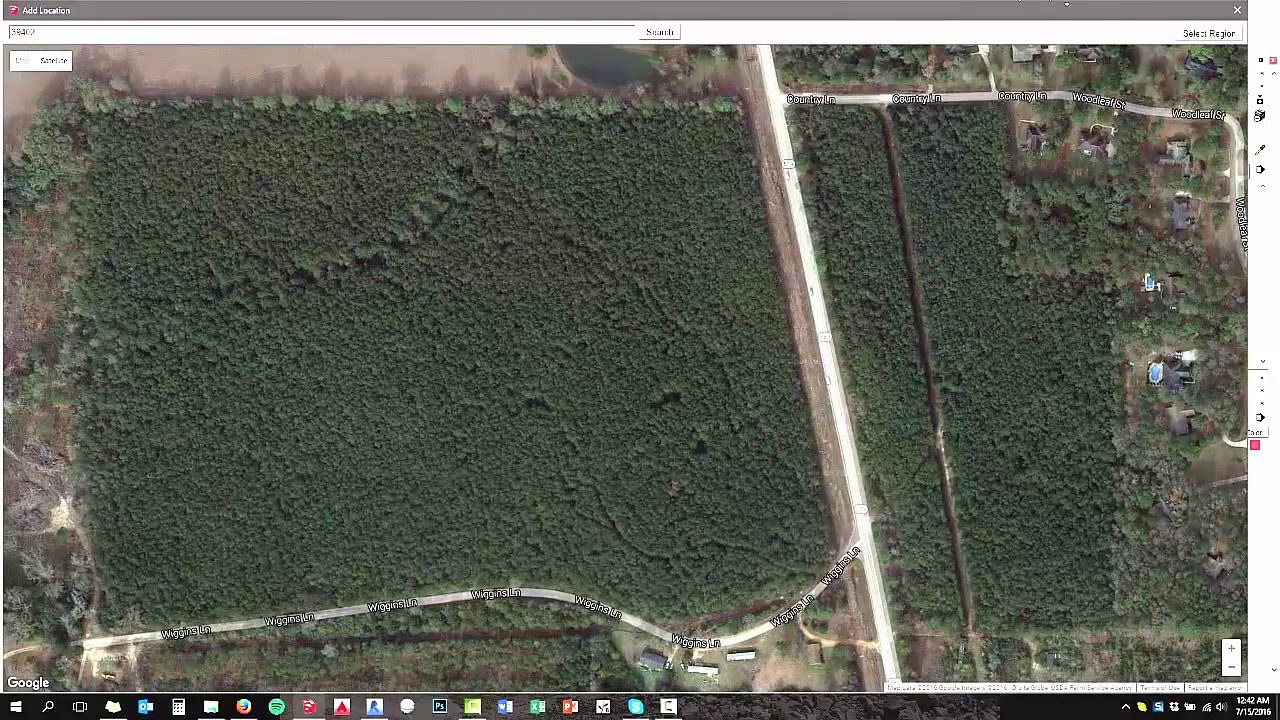
# Select the site region, stretch its frame outward on both corners, and grab it into the model
pyautogui.click(1190, 36)
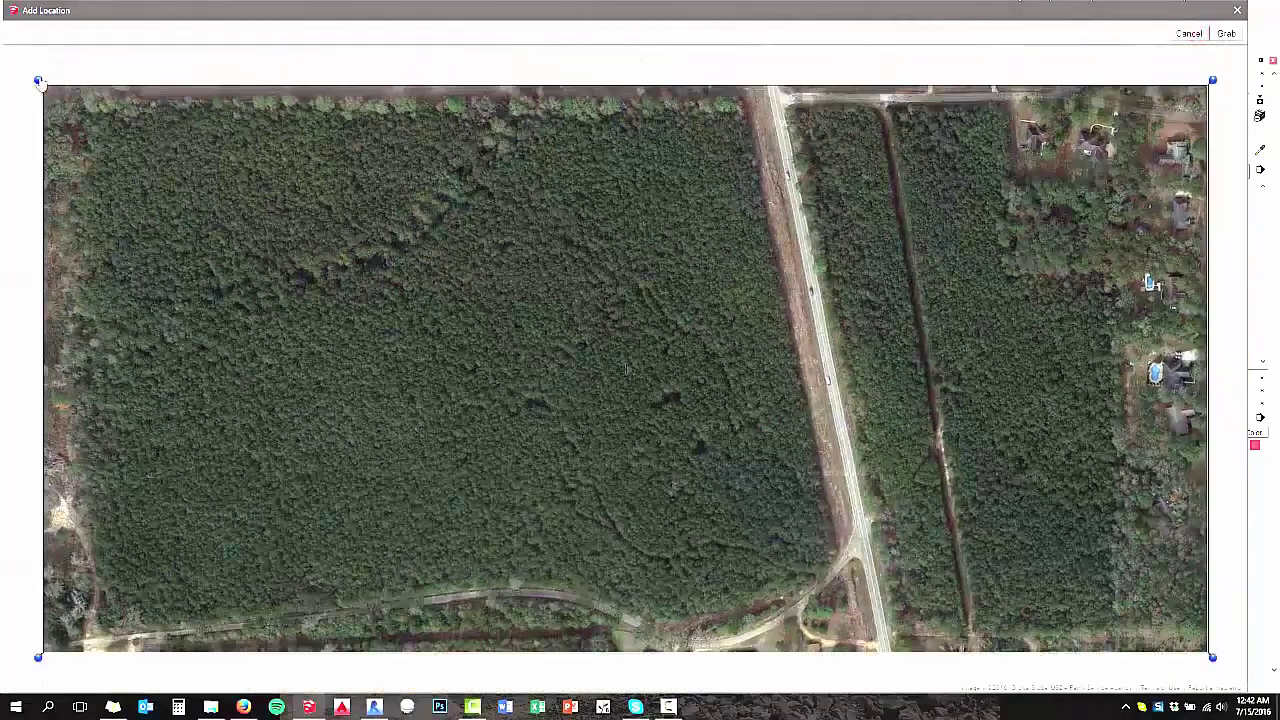
pyautogui.moveTo(26, 66); pyautogui.dragTo(5, 42)
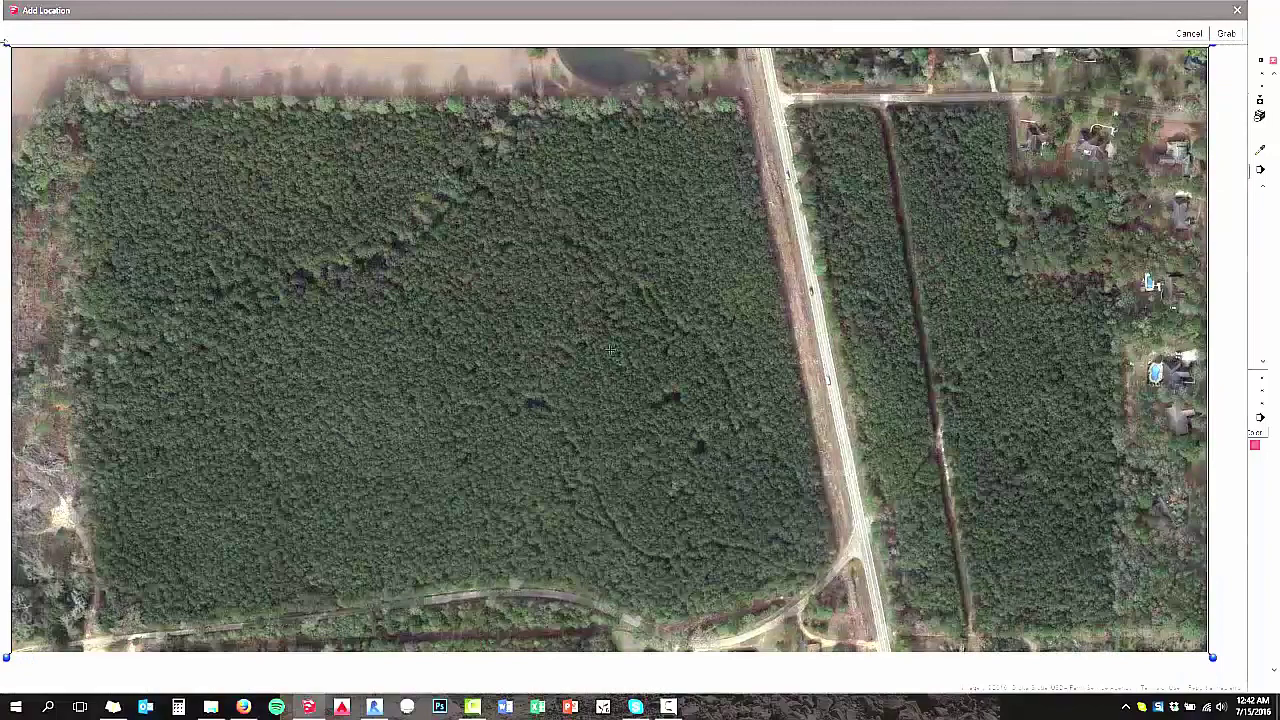
pyautogui.moveTo(1213, 660); pyautogui.dragTo(1236, 681)
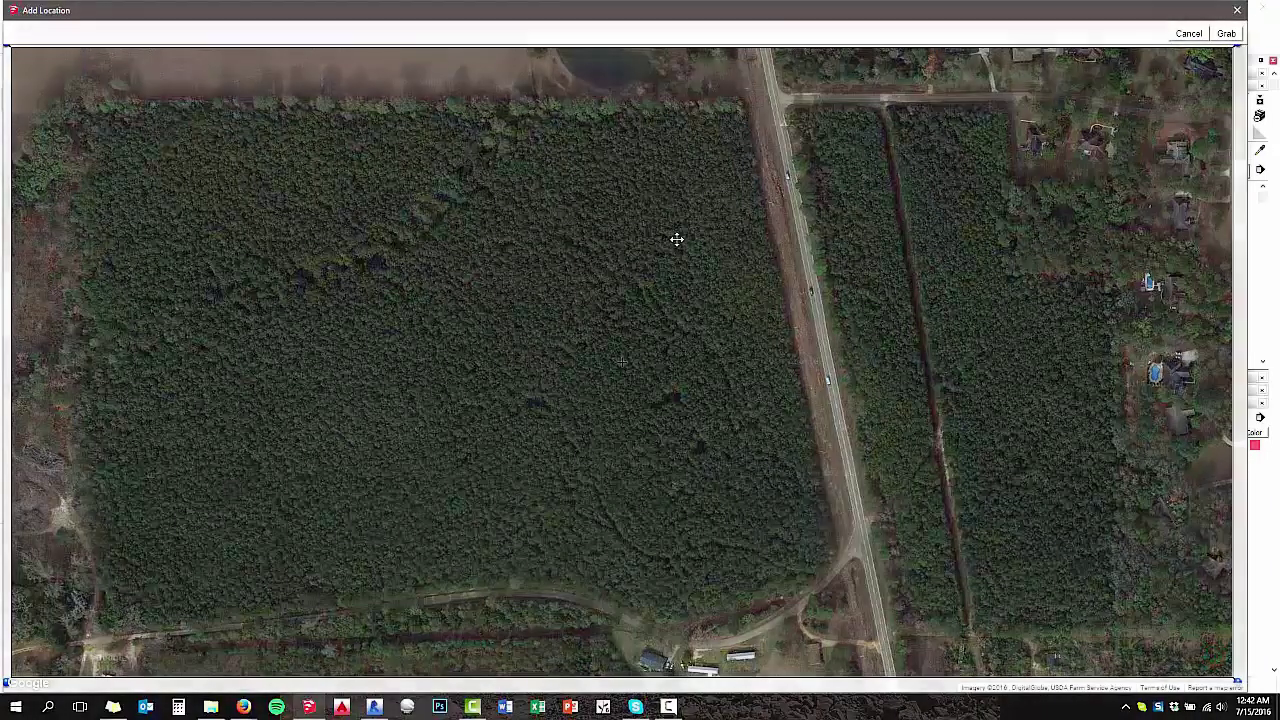
pyautogui.click(1227, 34)
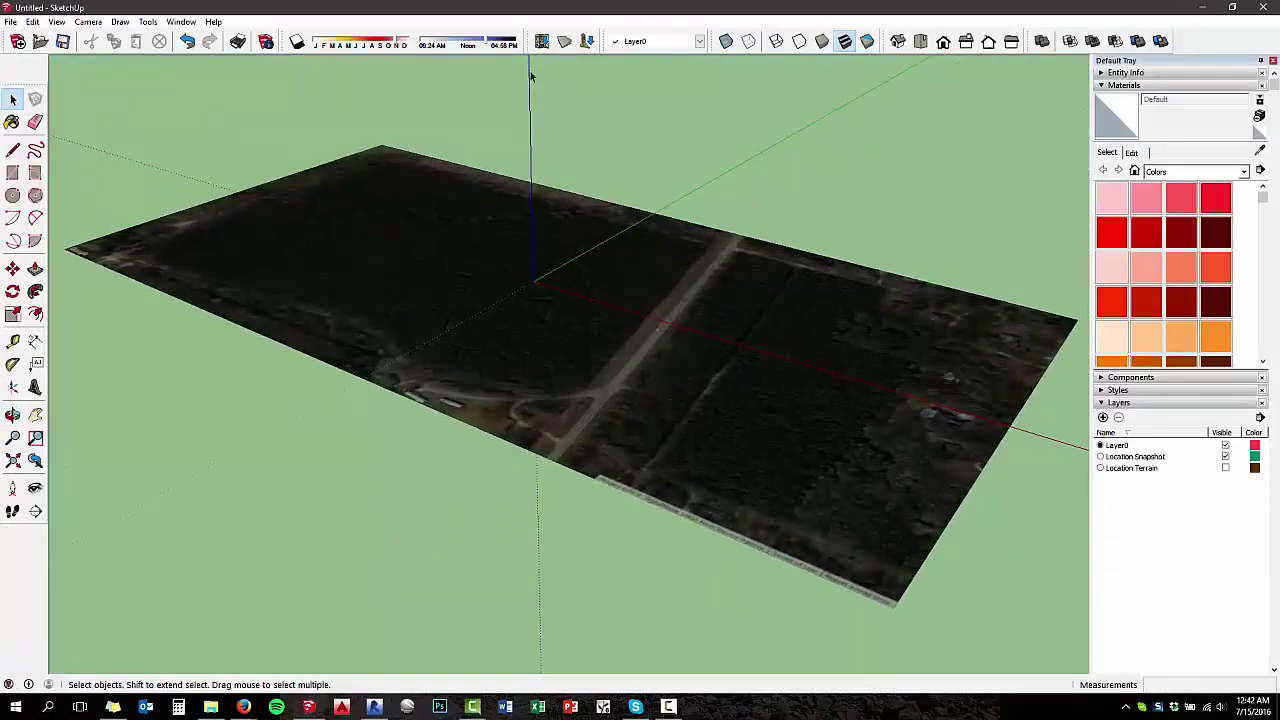
# Toggle the site snapshot into 3-D Location Terrain
pyautogui.click(564, 42)
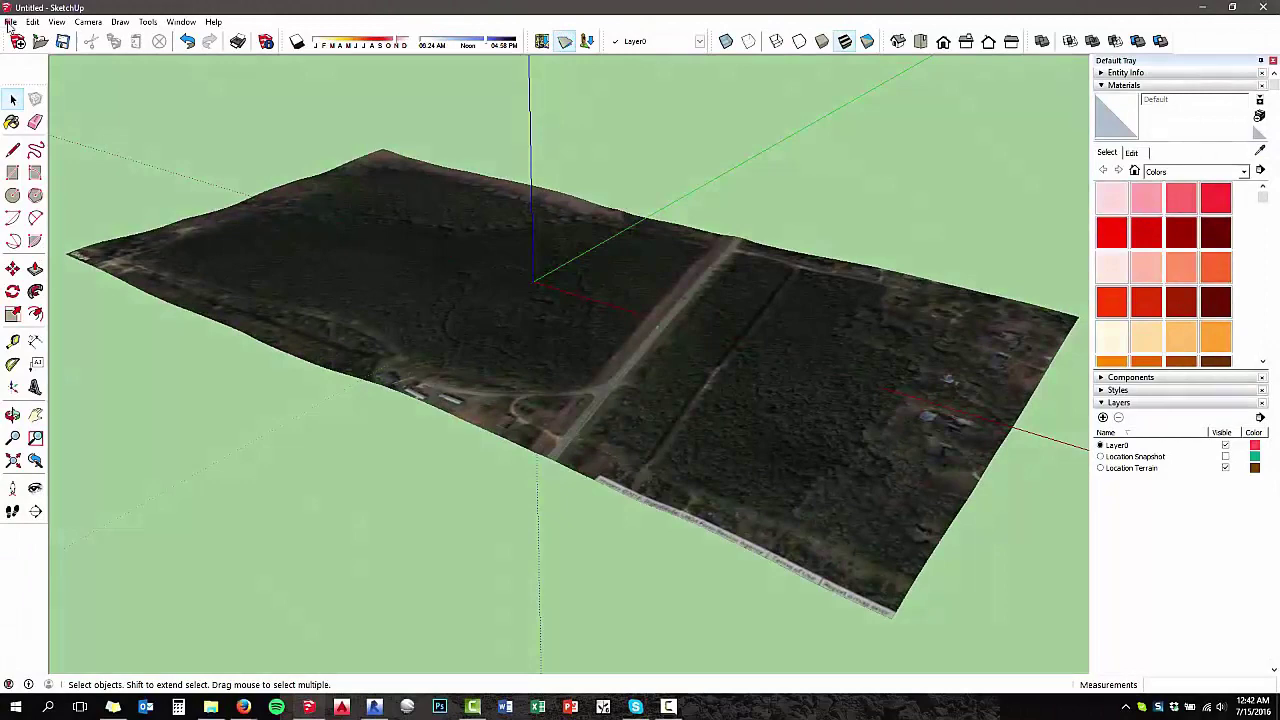
pyautogui.click(9, 22)
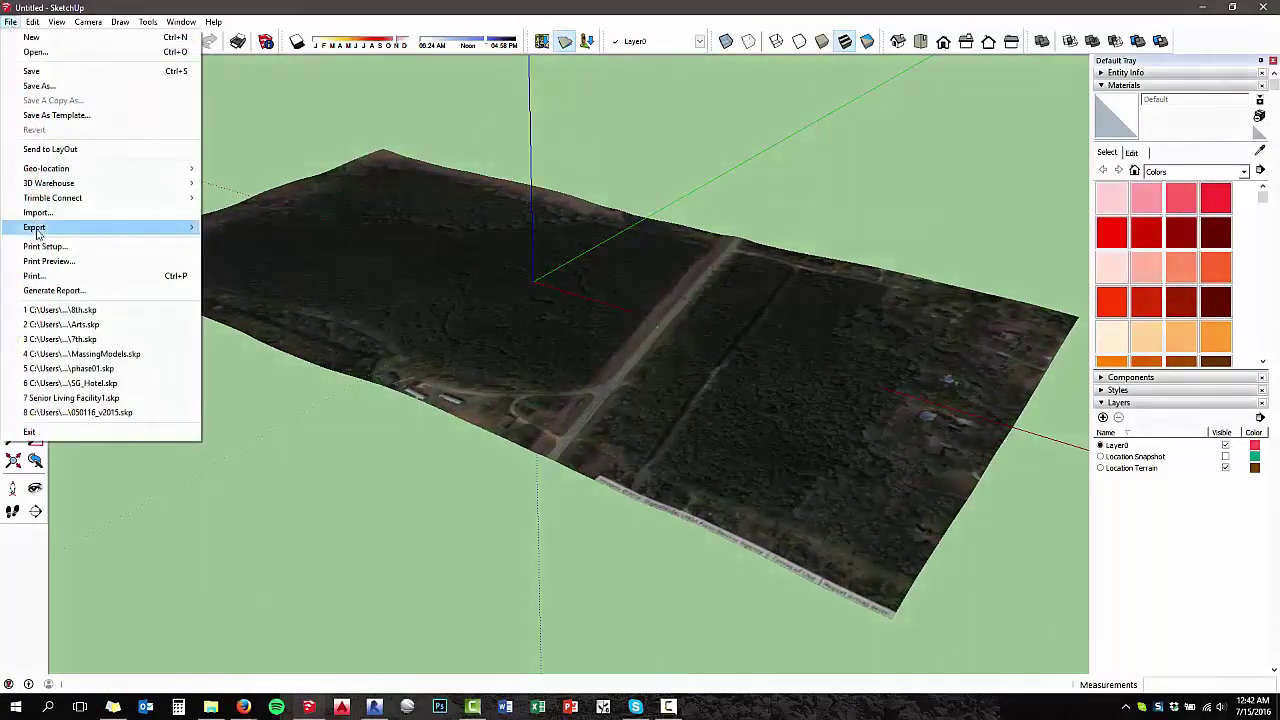
# Export the terrain as the 3D AutoCAD DWG 'SiteSketchUp' into the Dropbox folder
pyautogui.moveTo(38, 233)
pyautogui.click(240, 227)
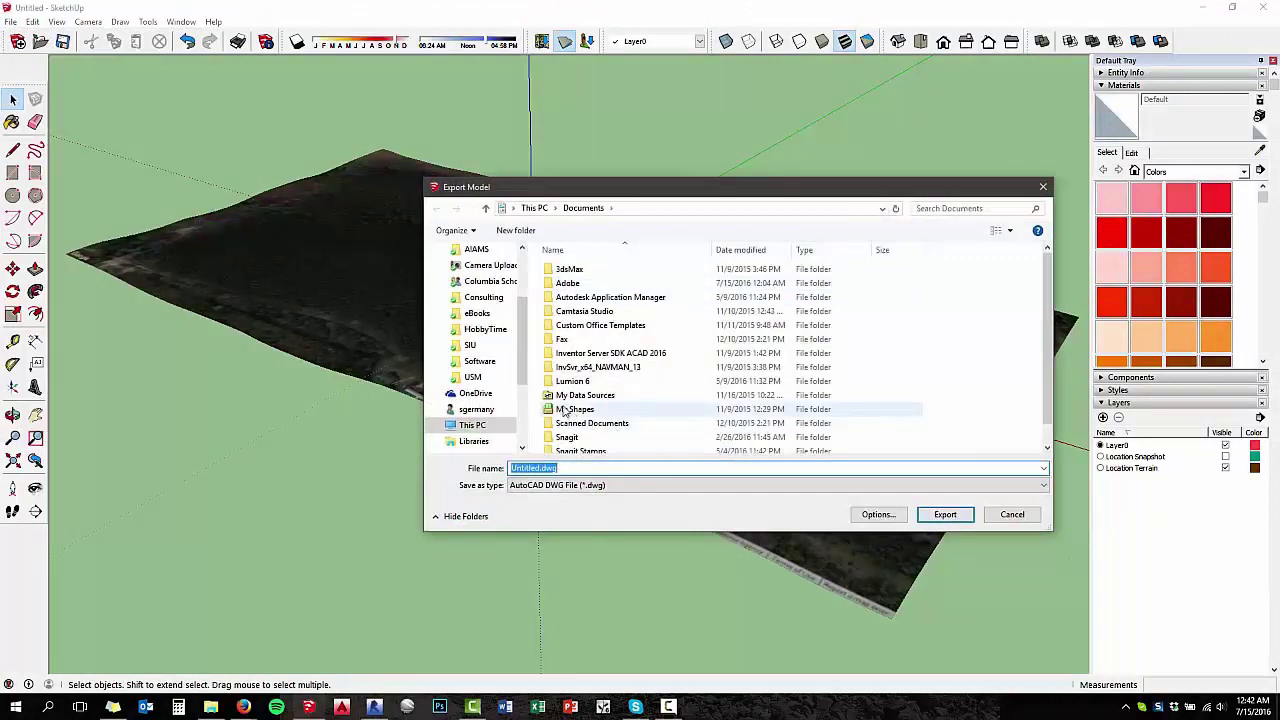
pyautogui.scroll(3, 507, 340)
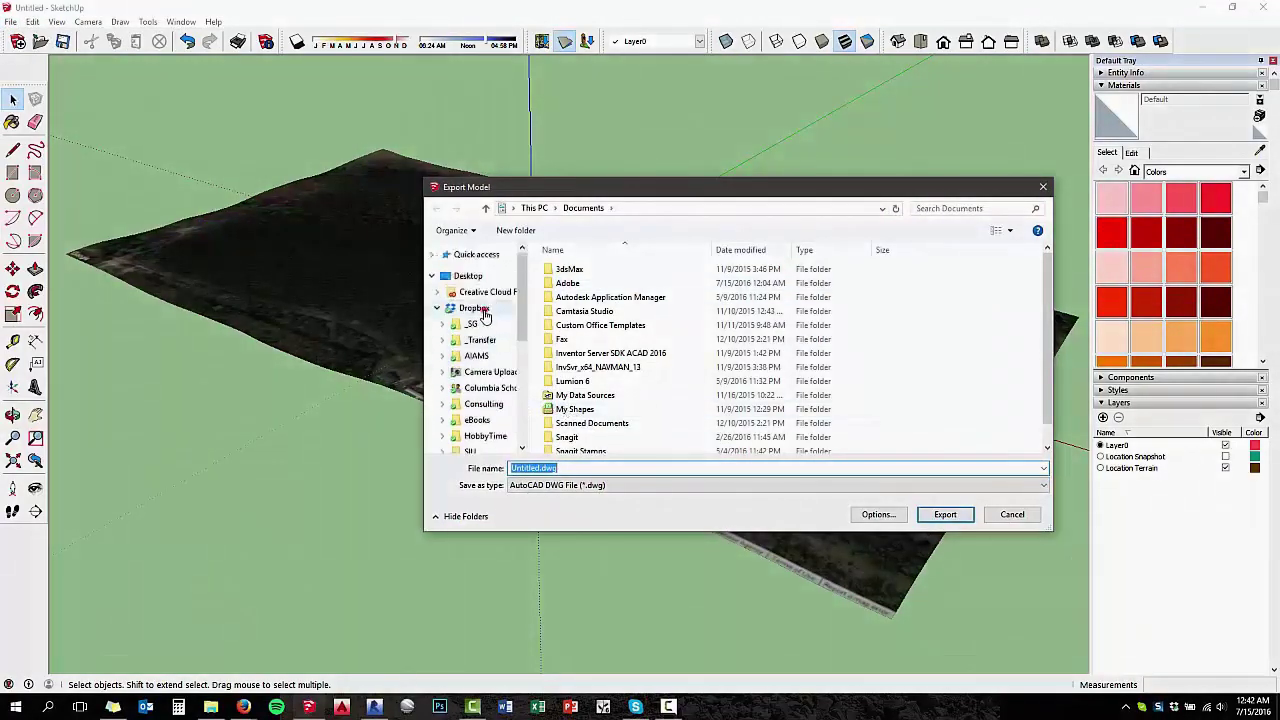
pyautogui.click(476, 308)
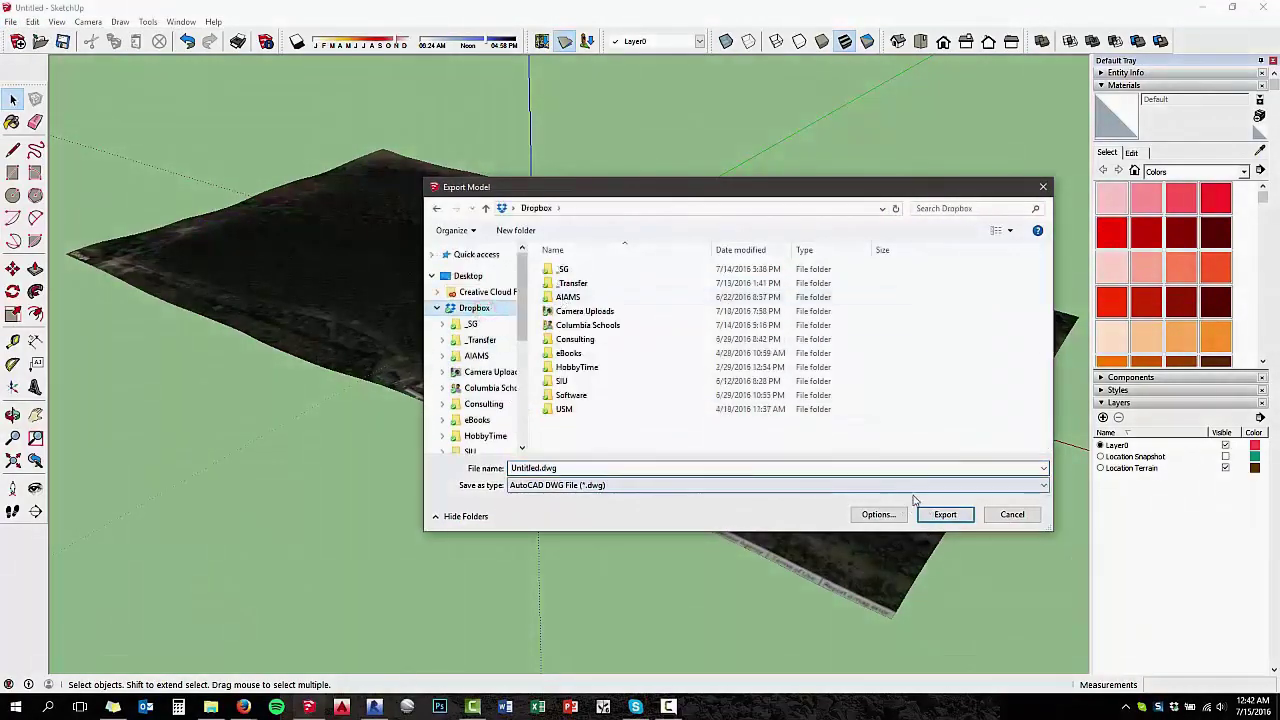
pyautogui.click(855, 463)
pyautogui.write('Site')
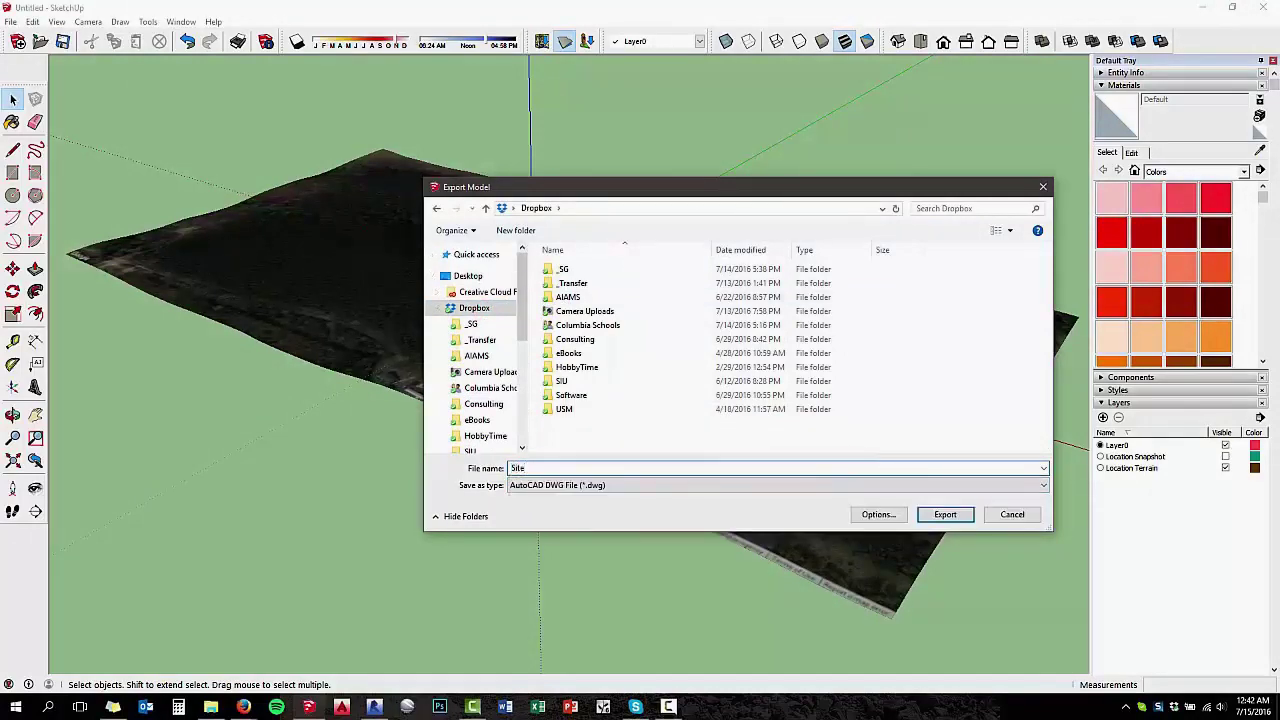
pyautogui.write('SketchUp')
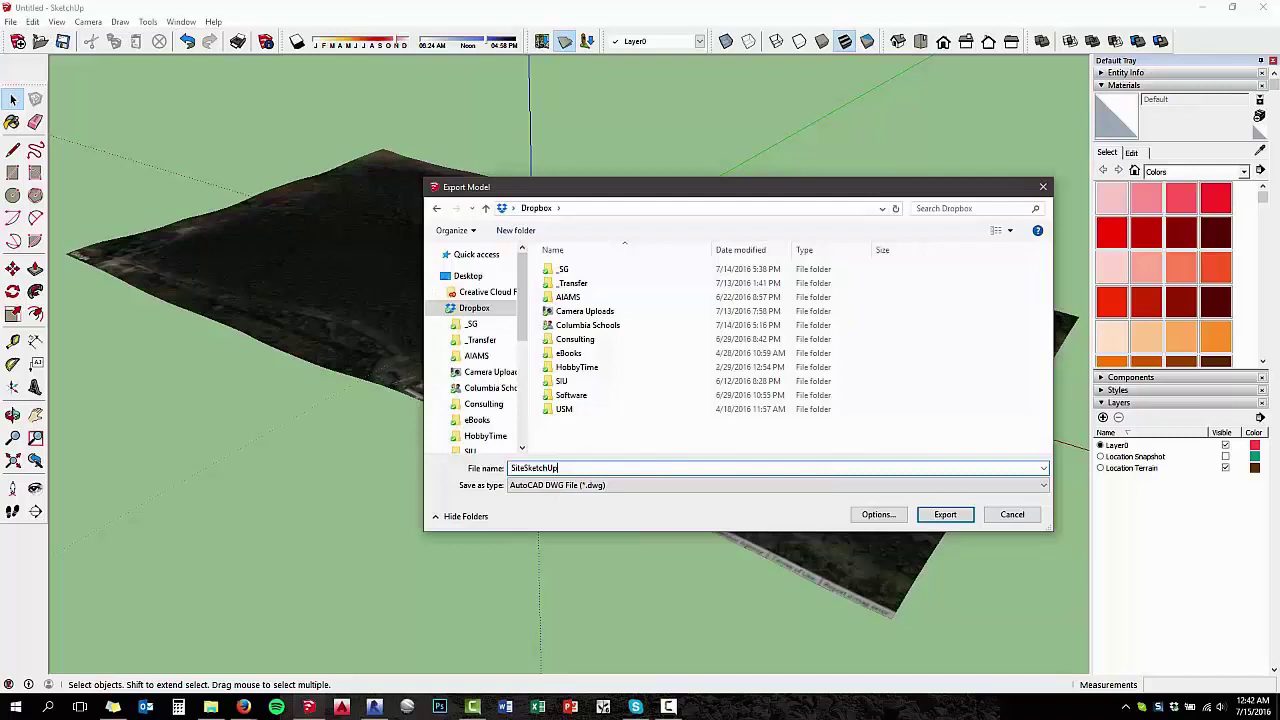
pyautogui.press('Return')
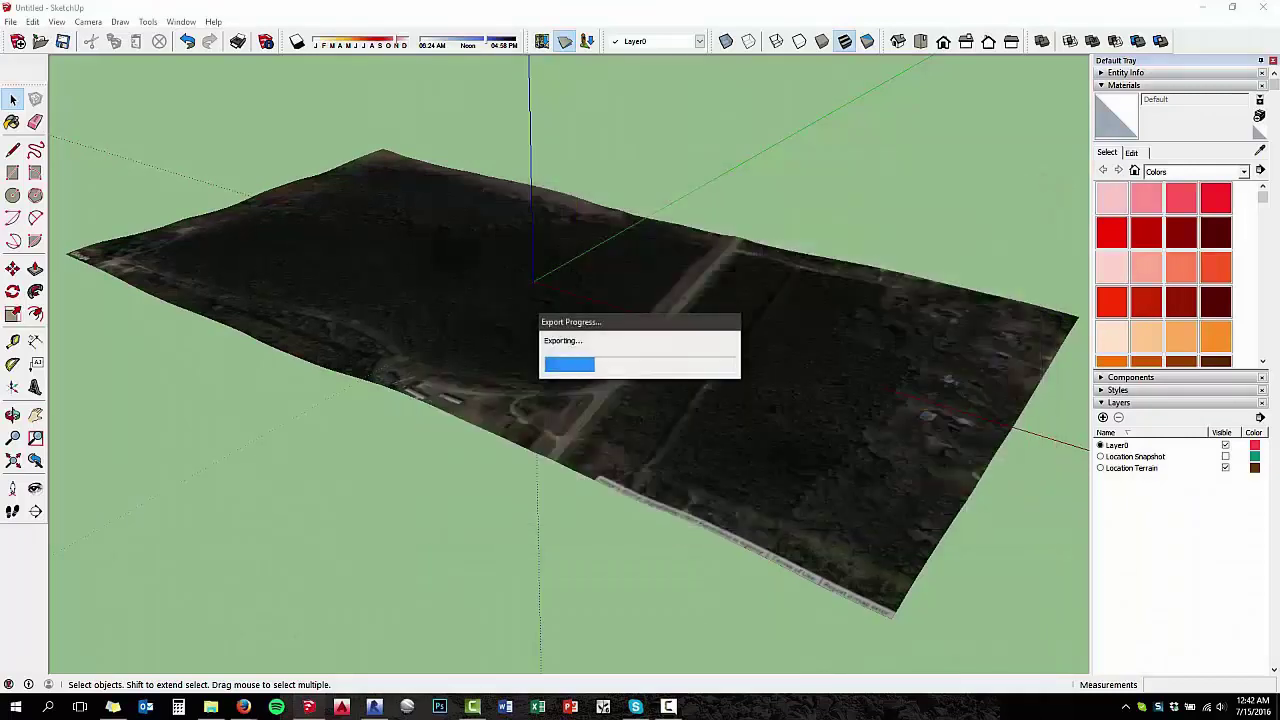
pyautogui.click(684, 383)
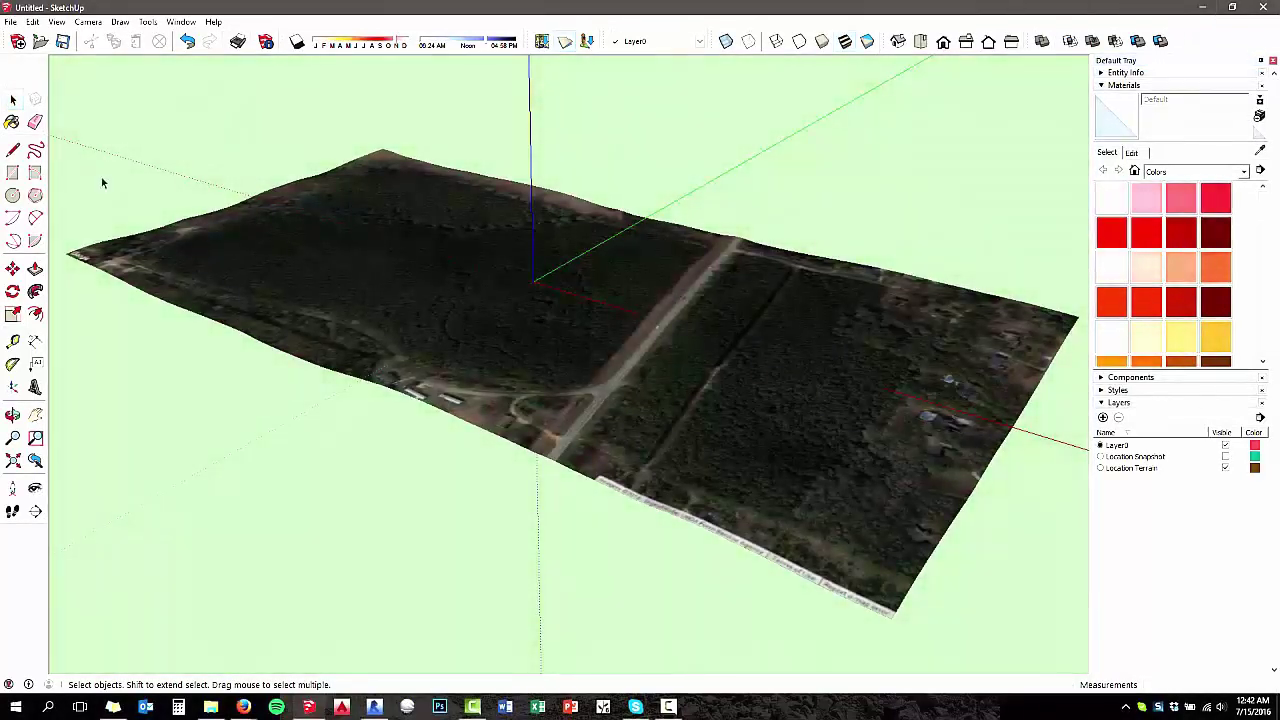
# Unlock the terrain group through its right-click menu
pyautogui.click(13, 121)
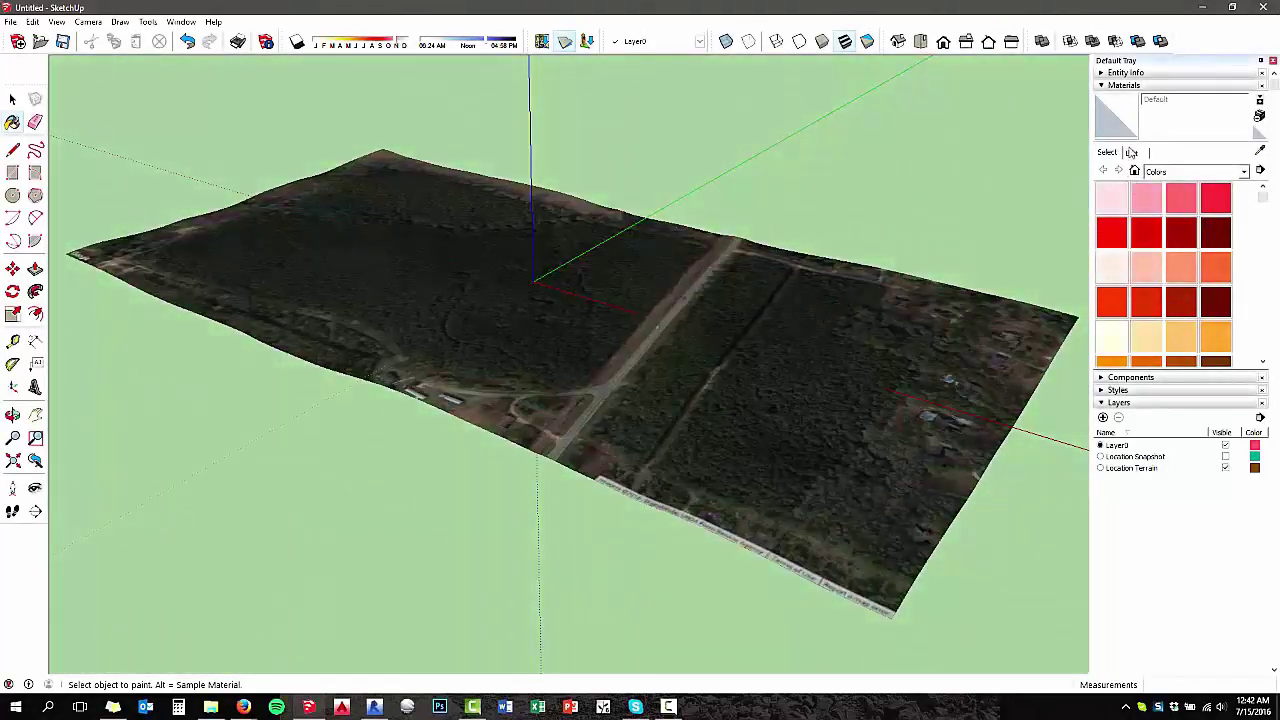
pyautogui.press('space')
pyautogui.click(697, 351)
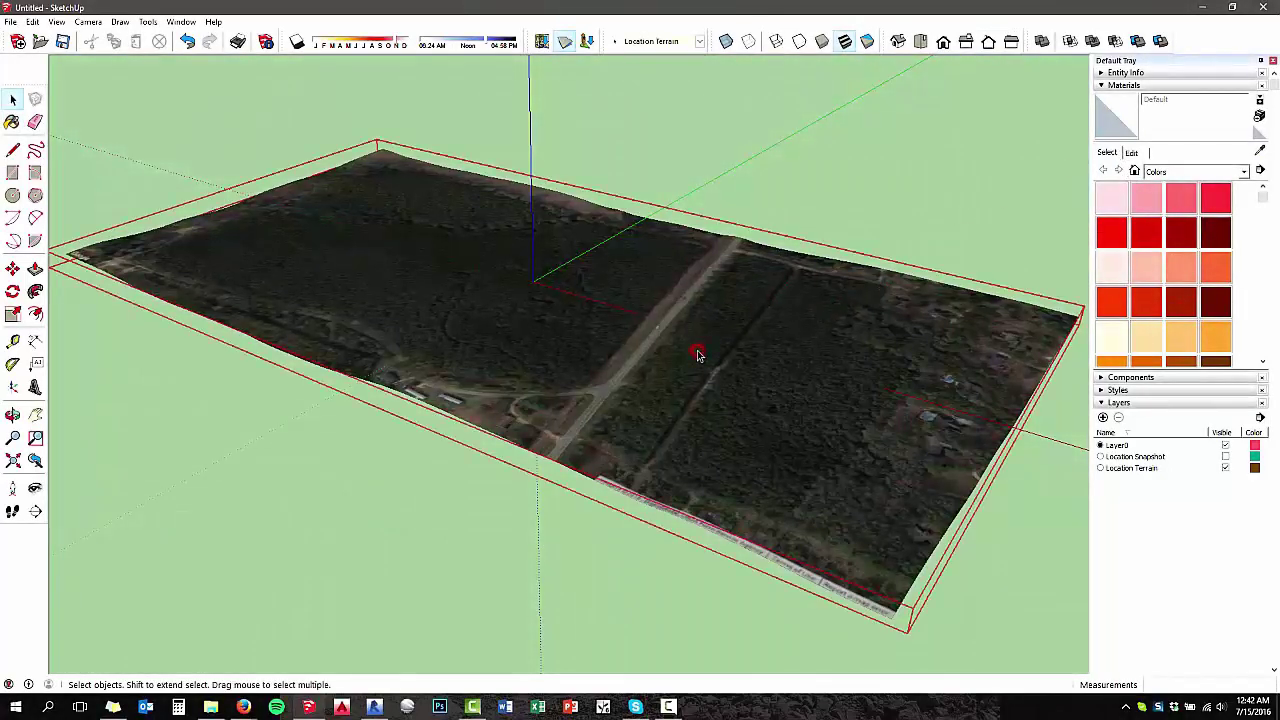
pyautogui.rightClick(697, 351)
pyautogui.click(730, 403)
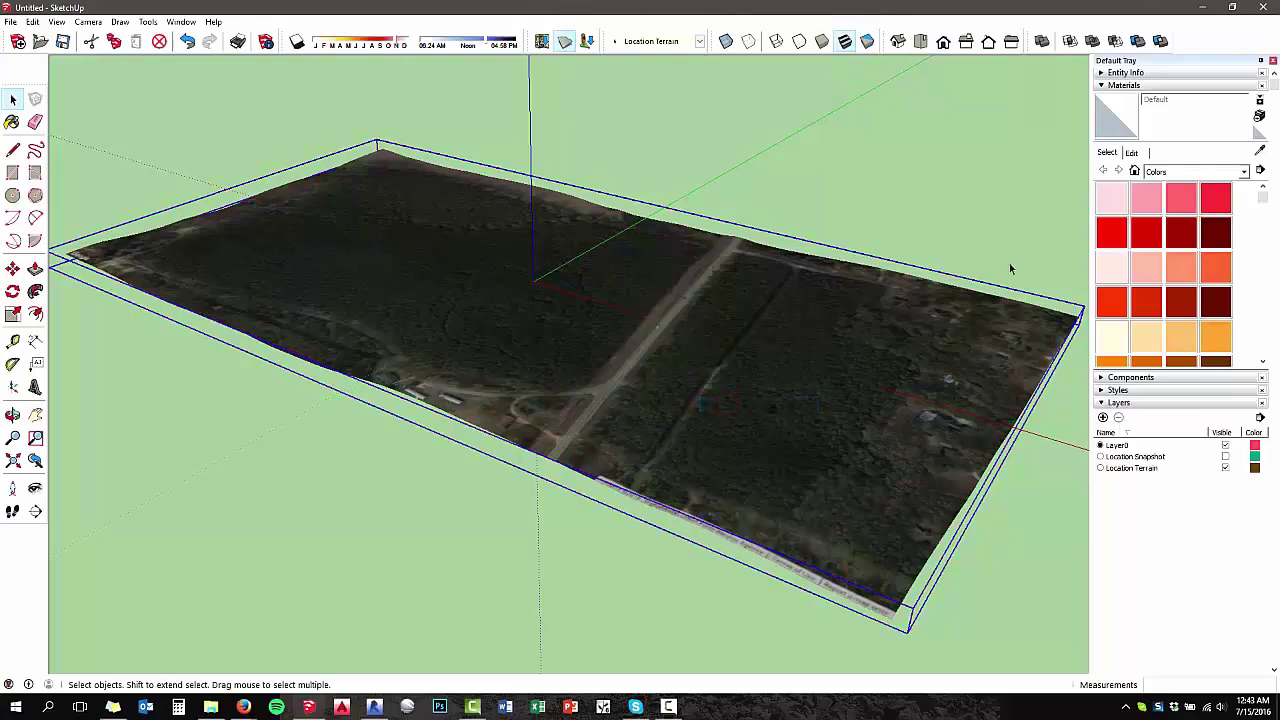
pyautogui.click(1026, 193)
# Sample the terrain's Location Snapshot material and show its edit settings
pyautogui.click(1122, 152)
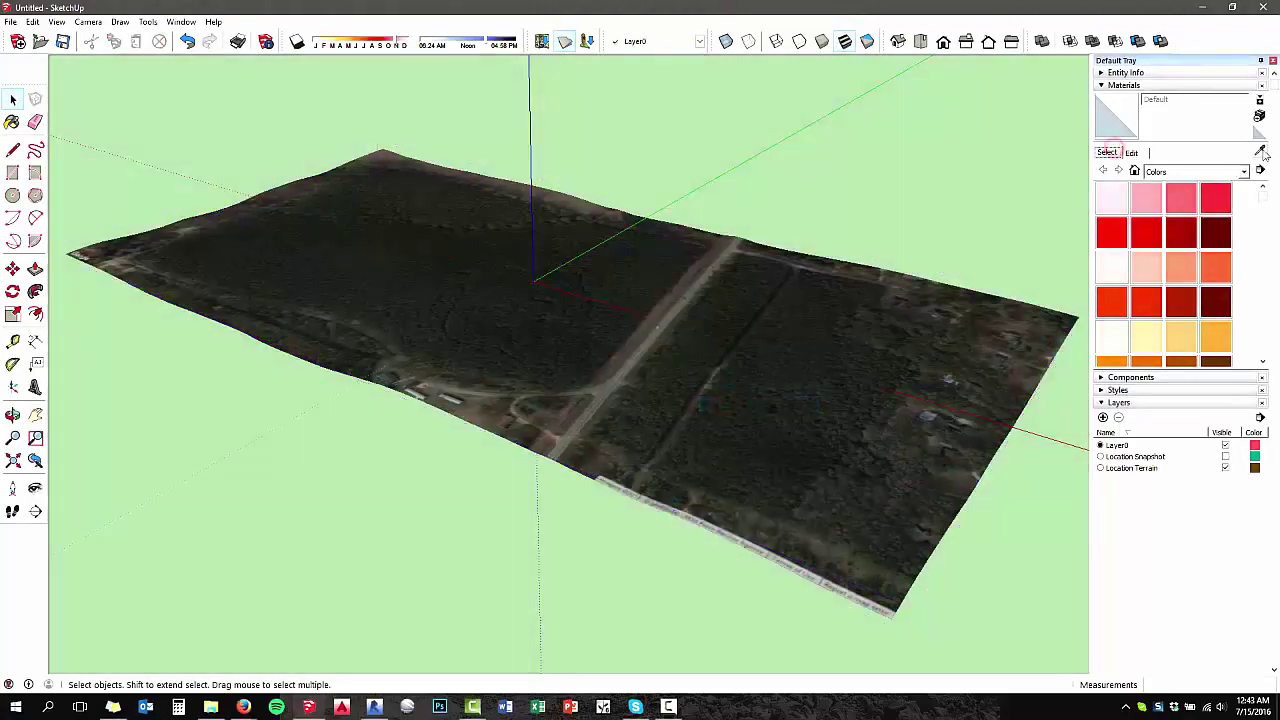
pyautogui.keyDown('alt'); pyautogui.click(683, 367); pyautogui.keyUp('alt')
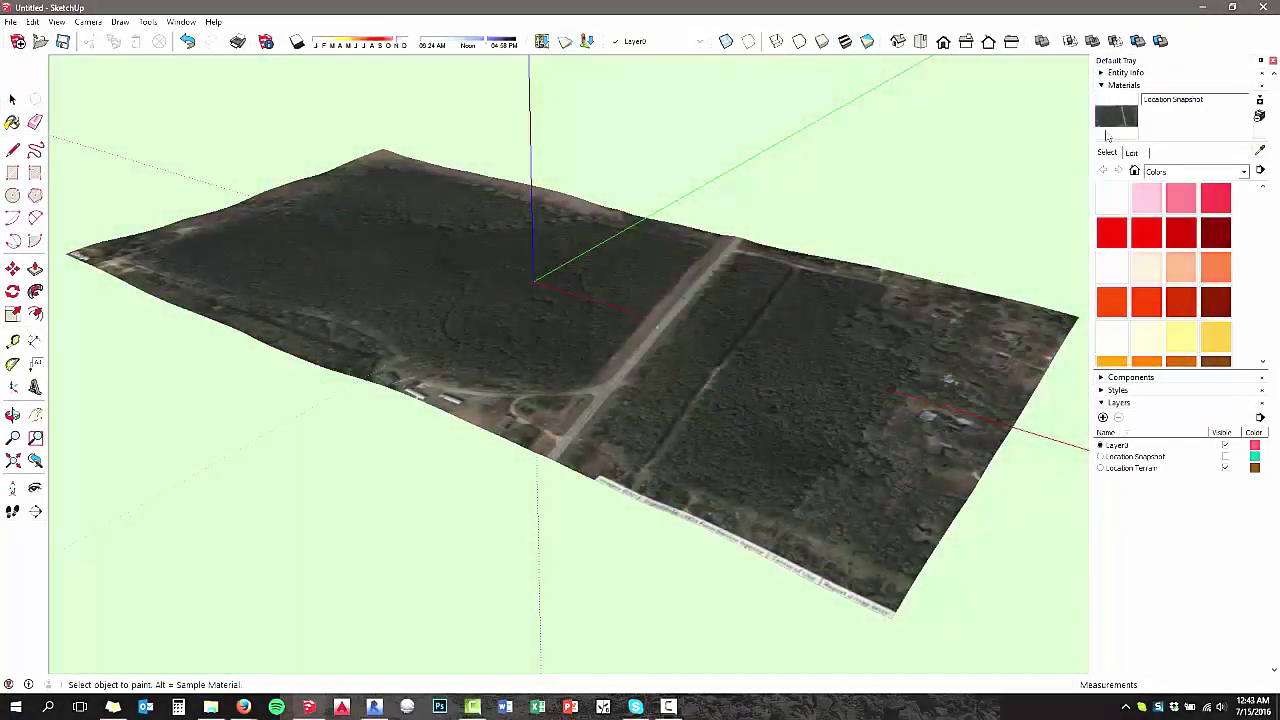
pyautogui.click(1140, 153)
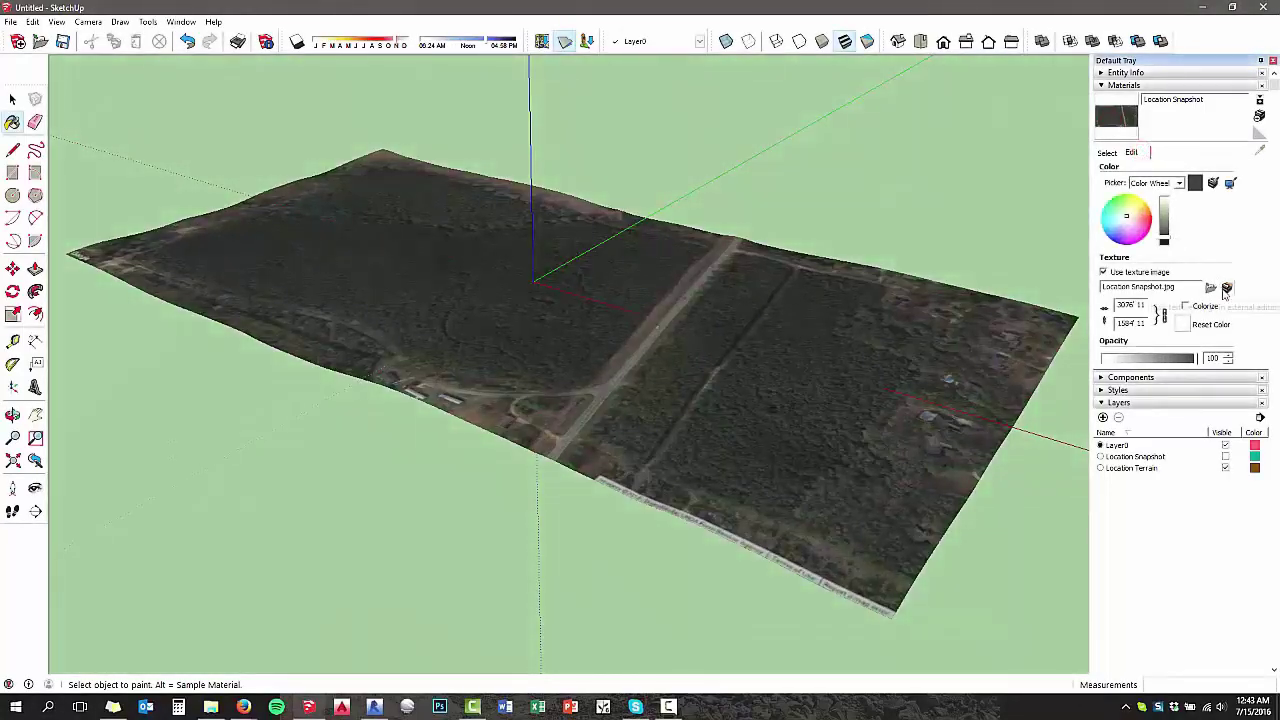
# Open the texture externally and save a copy as Location Snapshot.jpg in Dropbox
pyautogui.click(1226, 288)
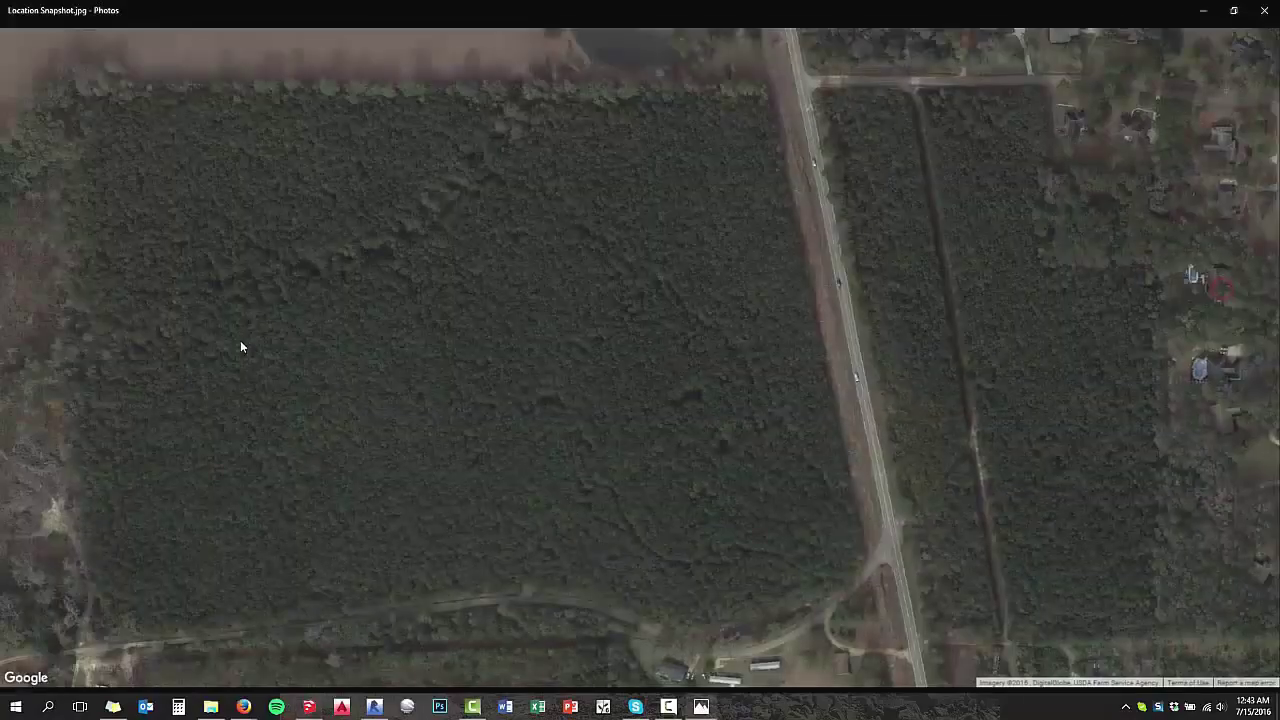
pyautogui.click(1225, 37)
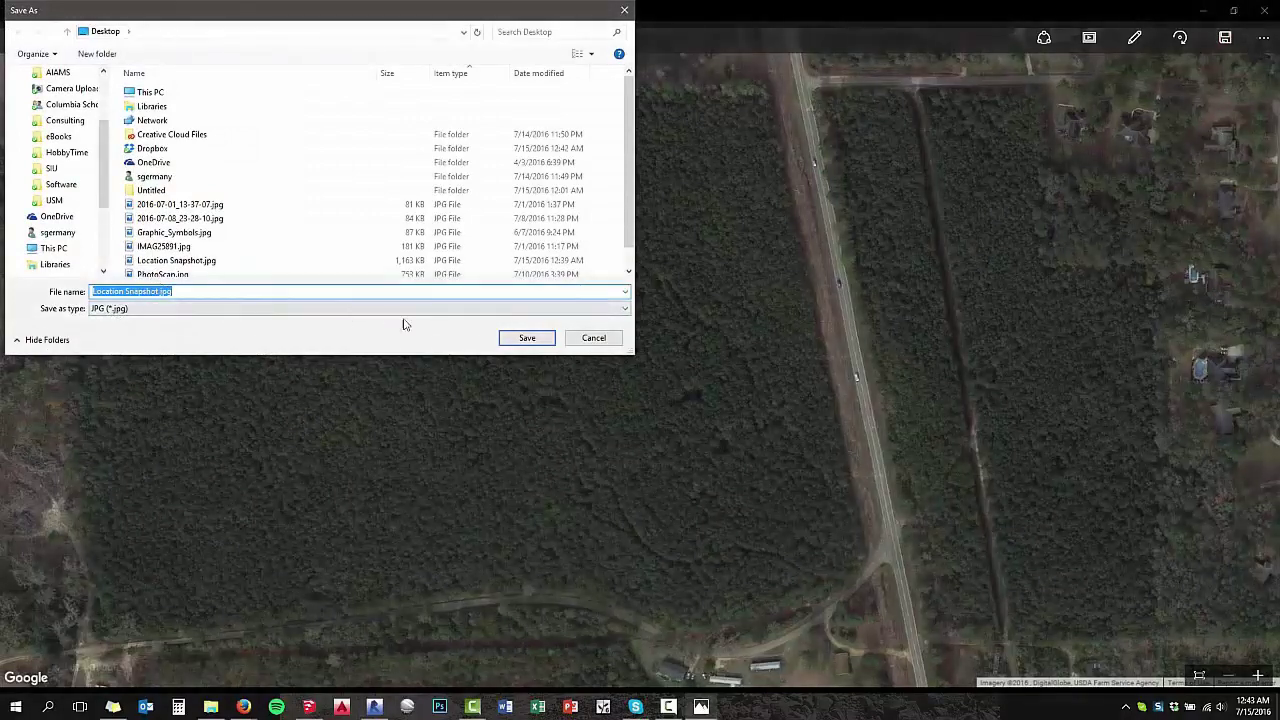
pyautogui.scroll(2, 36, 120)
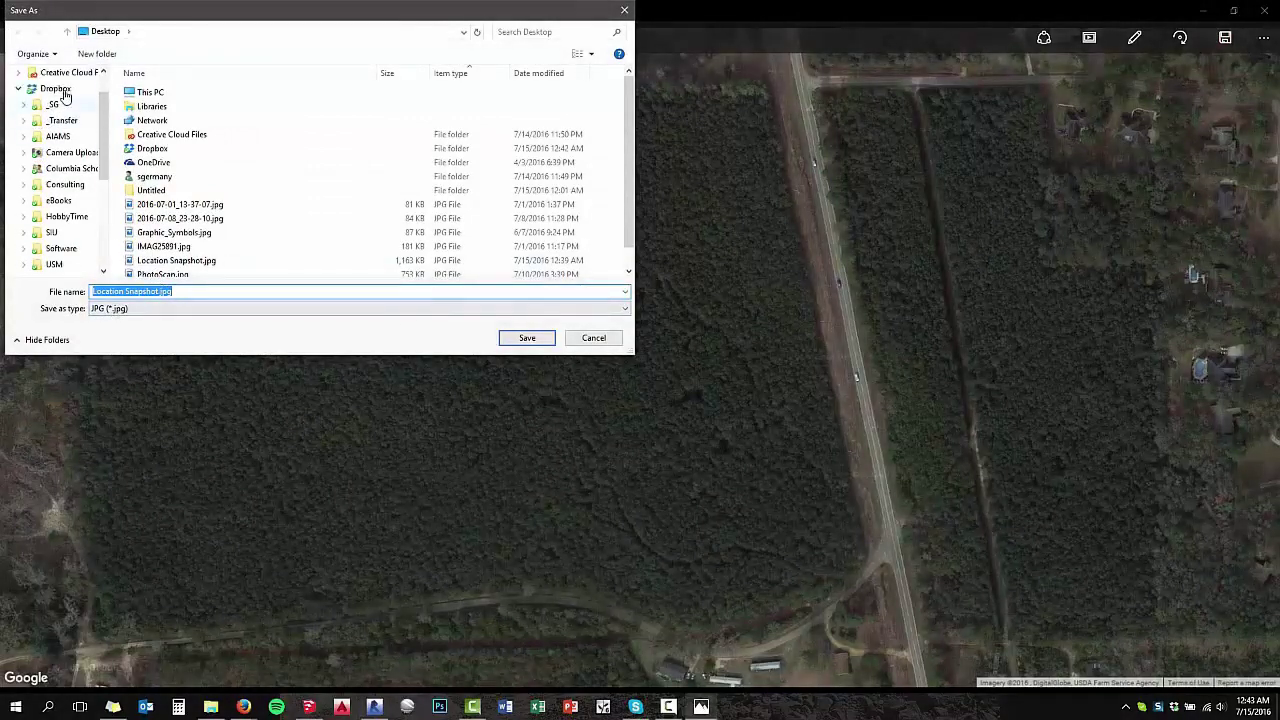
pyautogui.click(64, 89)
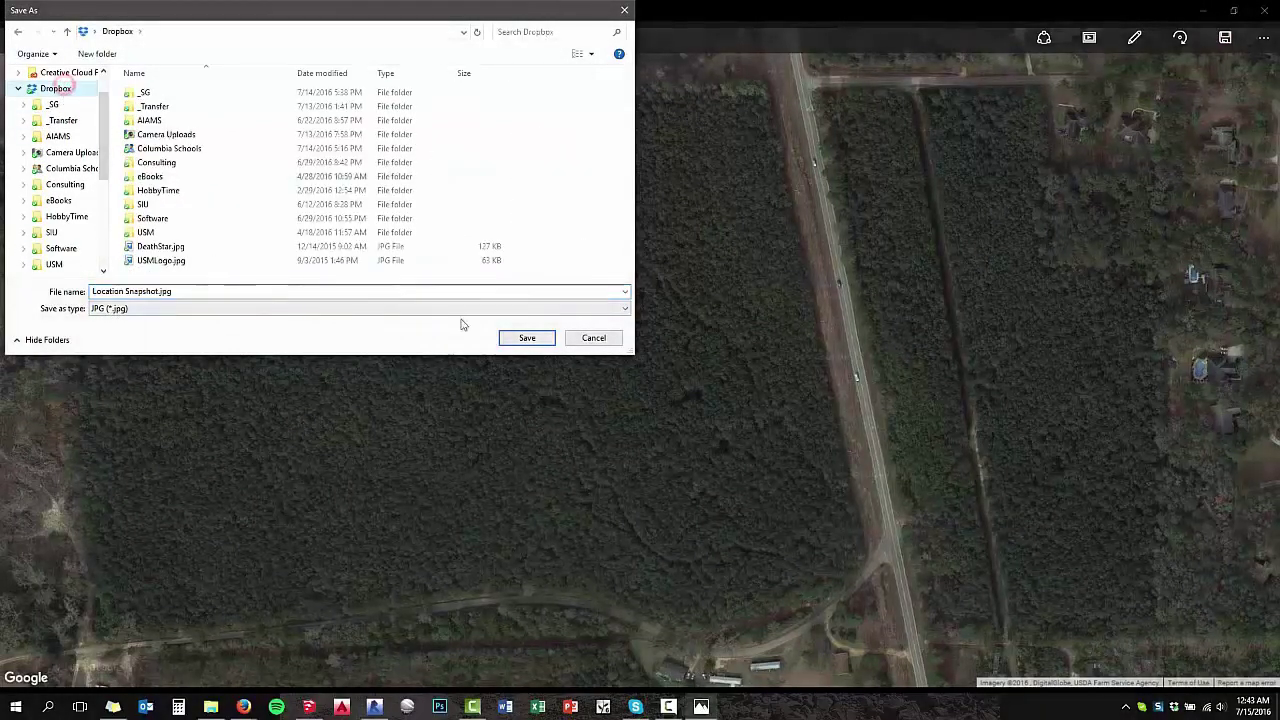
pyautogui.click(522, 338)
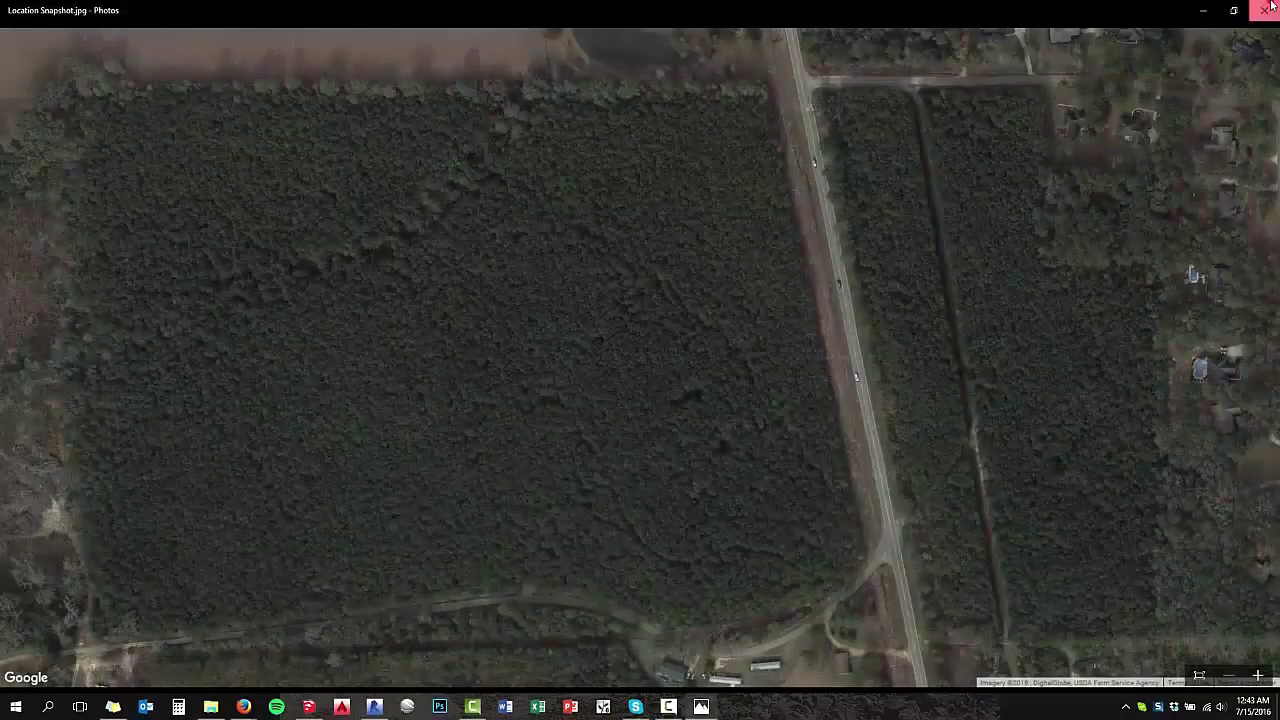
# Close the photo viewer and switch to the Revit project
pyautogui.click(1270, 7)
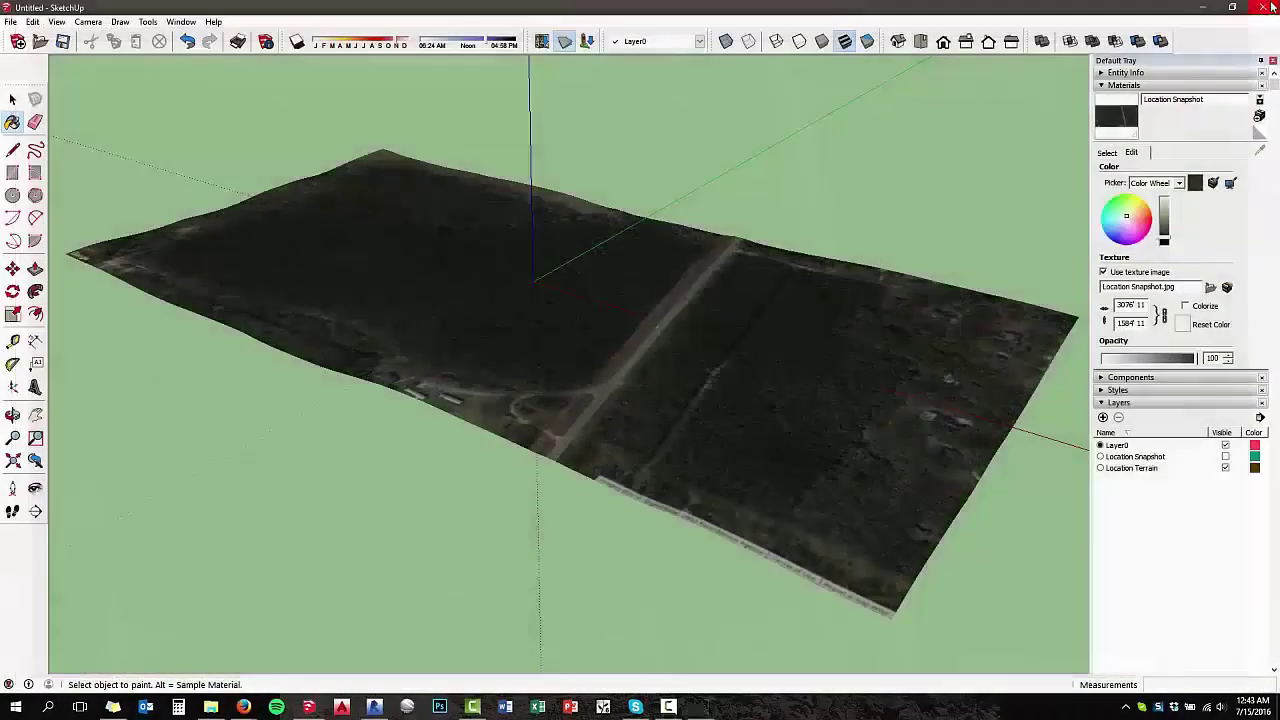
pyautogui.click(374, 708)
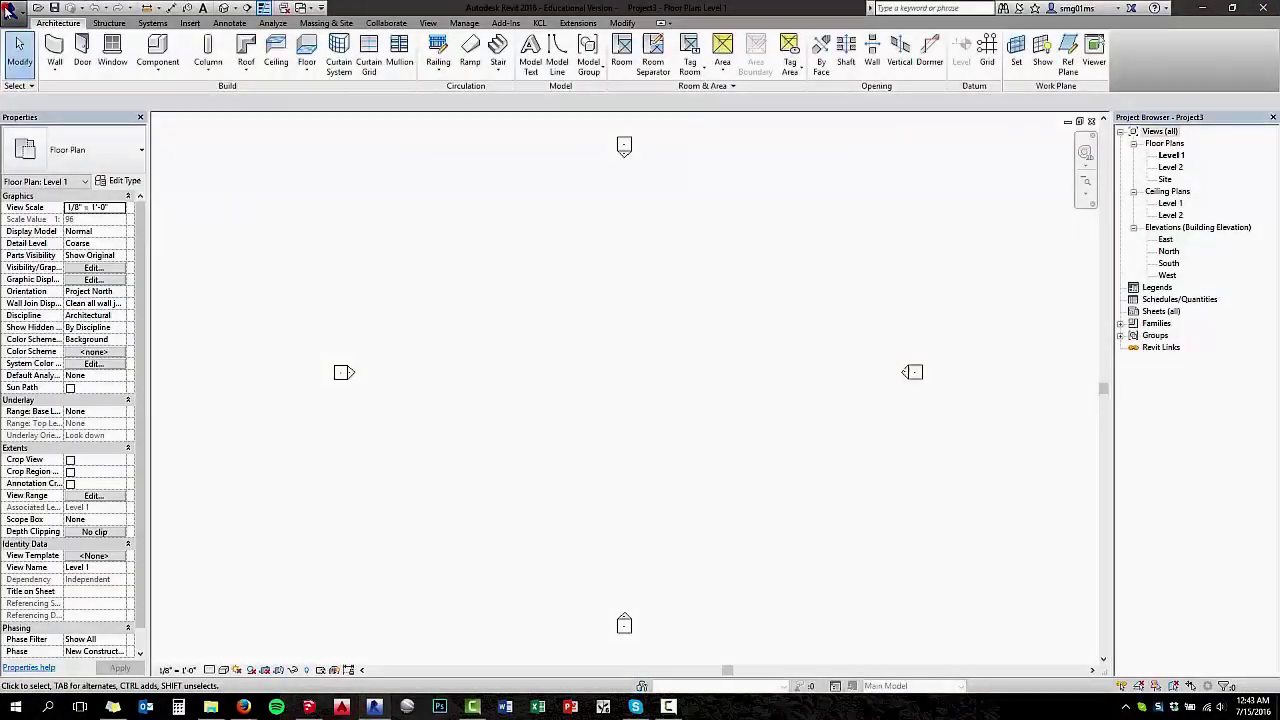
pyautogui.click(9, 10)
pyautogui.click(471, 223)
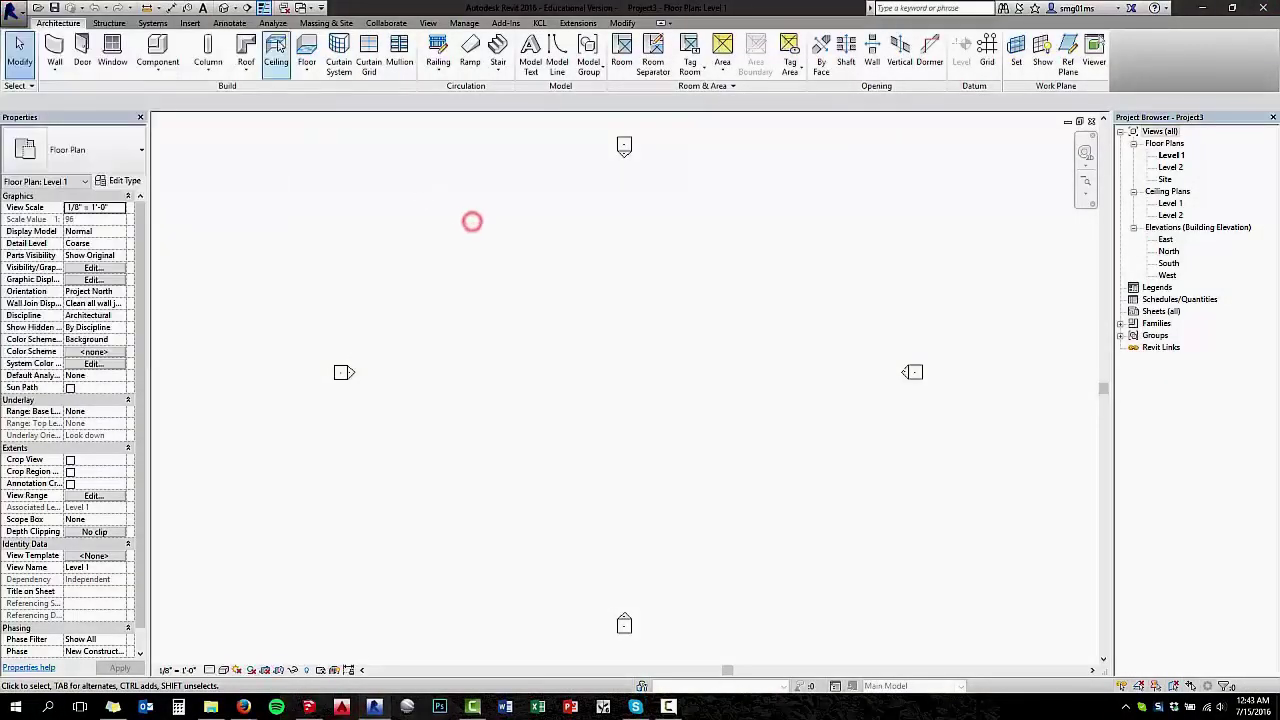
# Import SiteSketchUp.dwg from Dropbox into the Level 1 plan and centre it in view
pyautogui.click(199, 25)
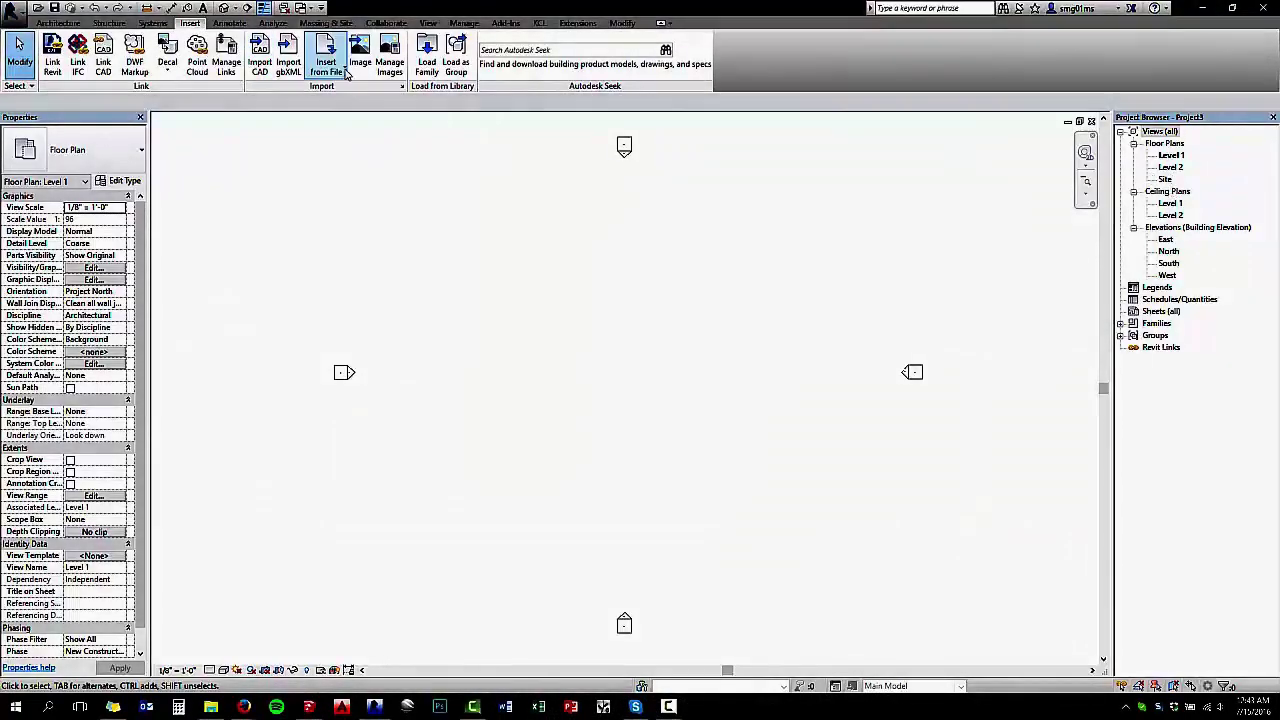
pyautogui.click(259, 55)
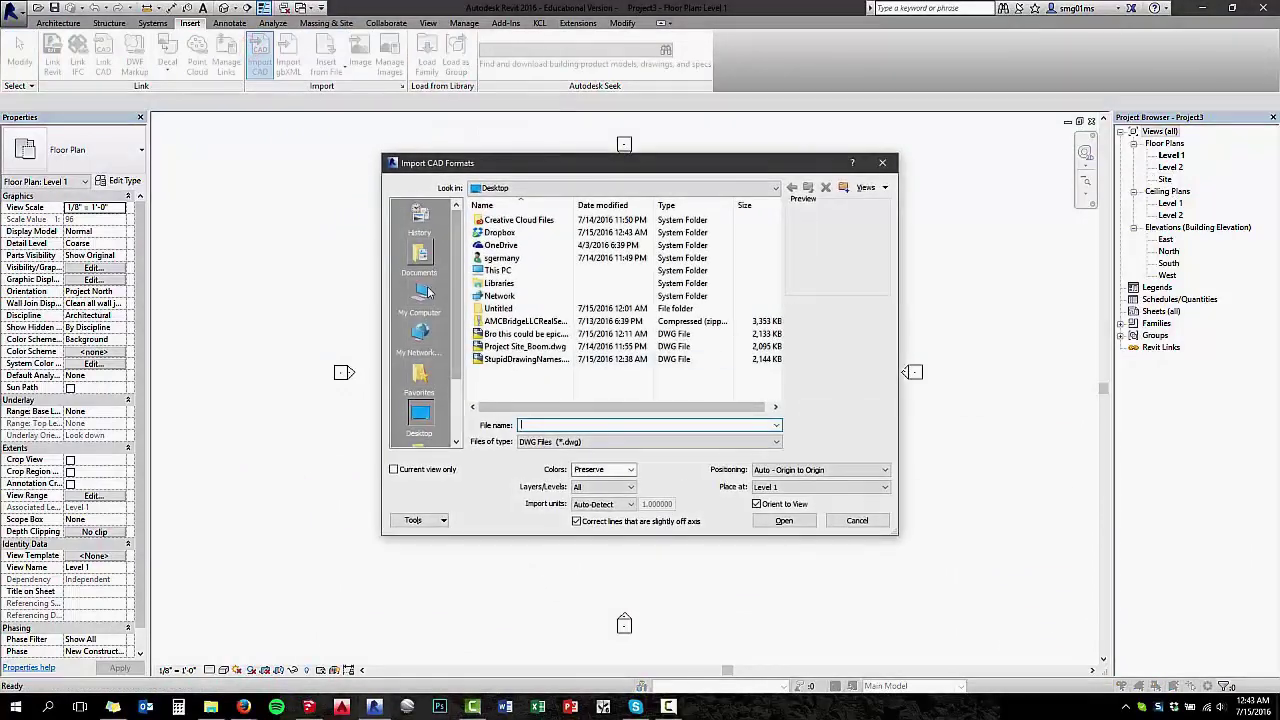
pyautogui.doubleClick(497, 233)
pyautogui.click(514, 359)
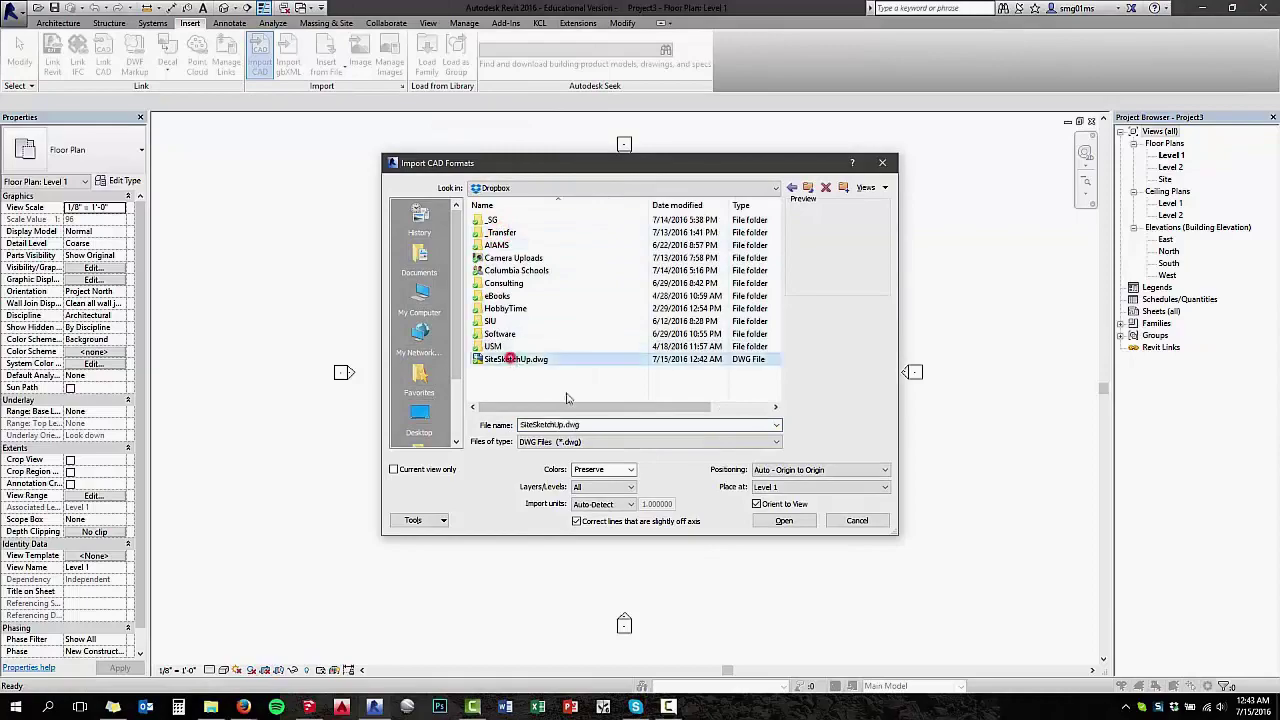
pyautogui.click(803, 523)
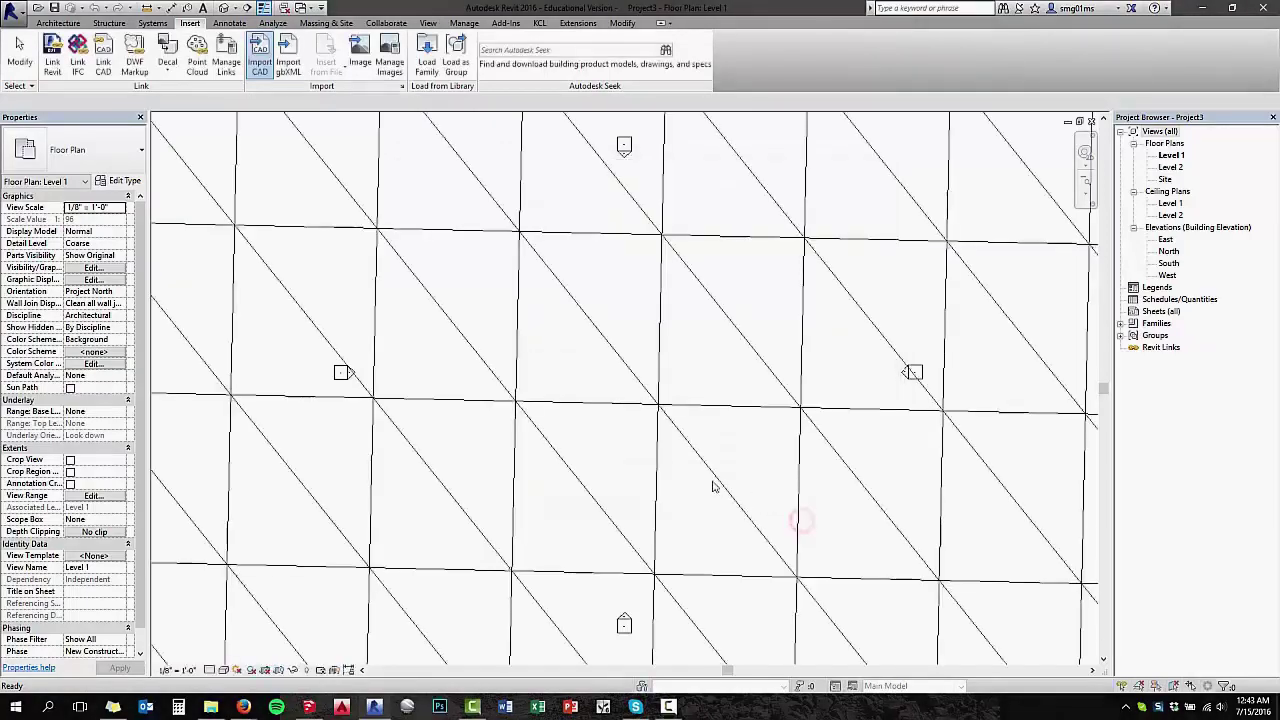
pyautogui.scroll(-8, 588, 463)
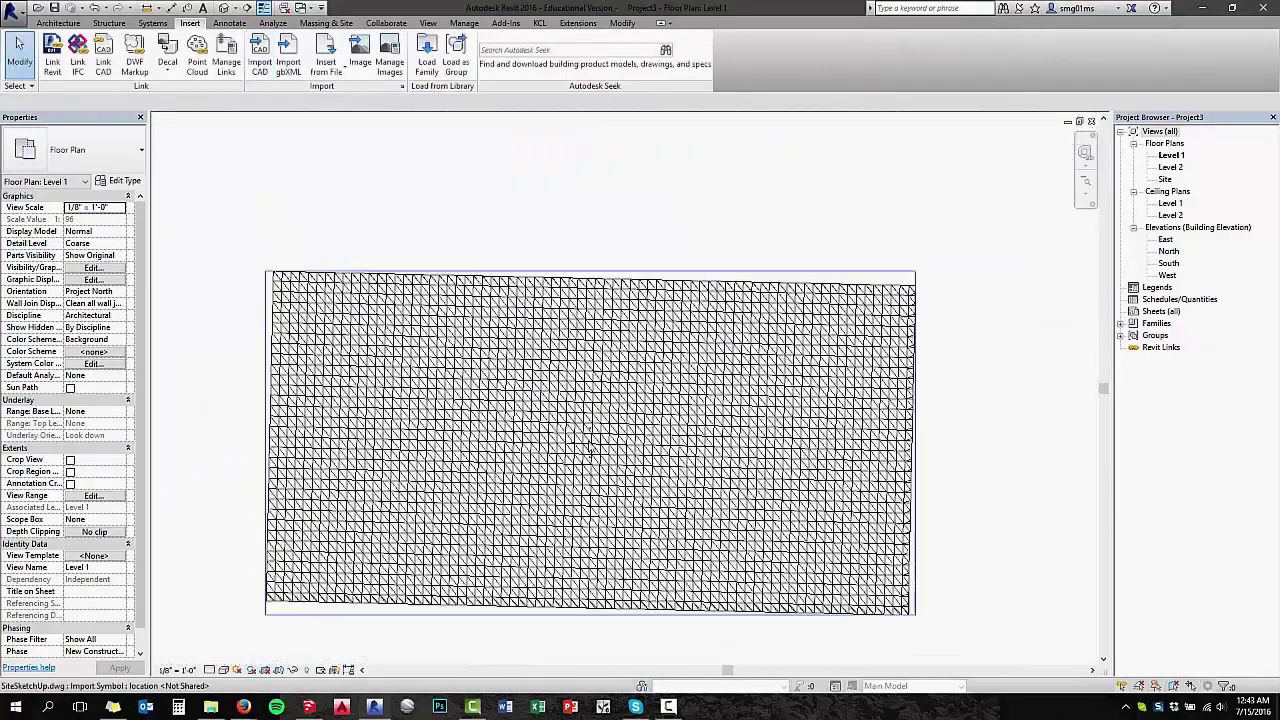
pyautogui.moveTo(866, 626); pyautogui.dragTo(846, 597, button='middle')
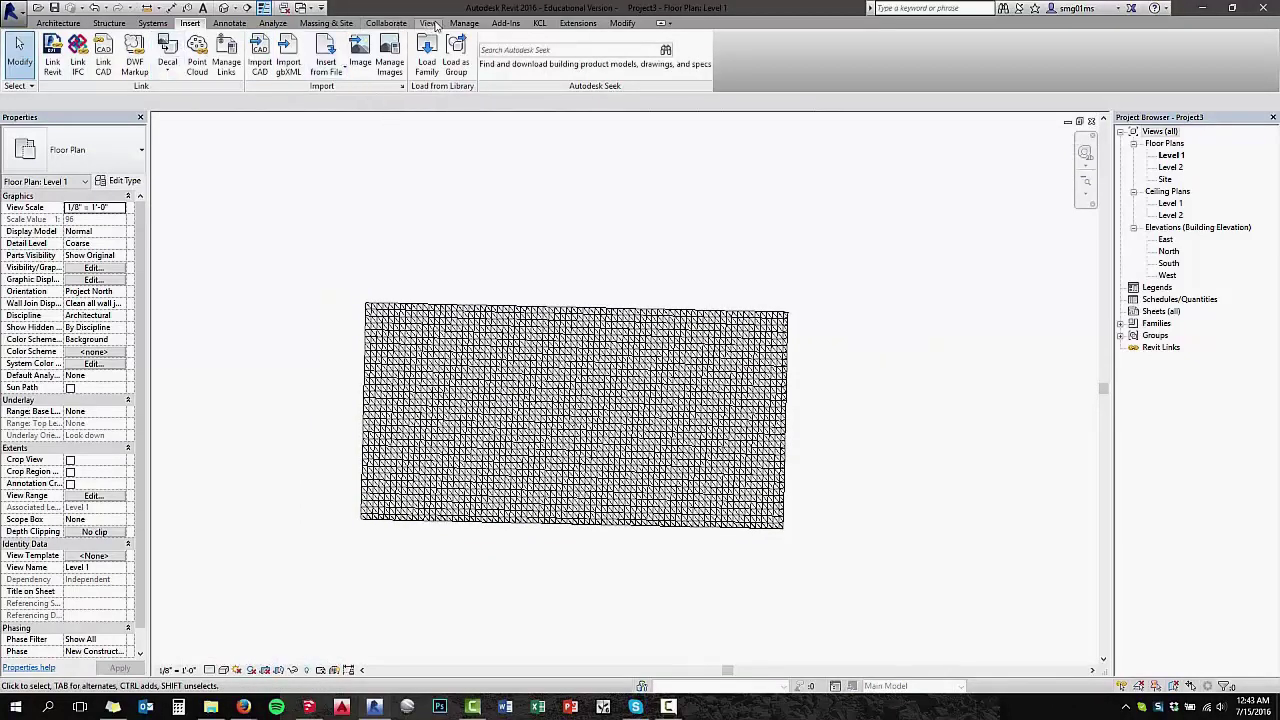
# In the Site plan, start a toposurface from the imported DWG instance
pyautogui.doubleClick(1165, 178)
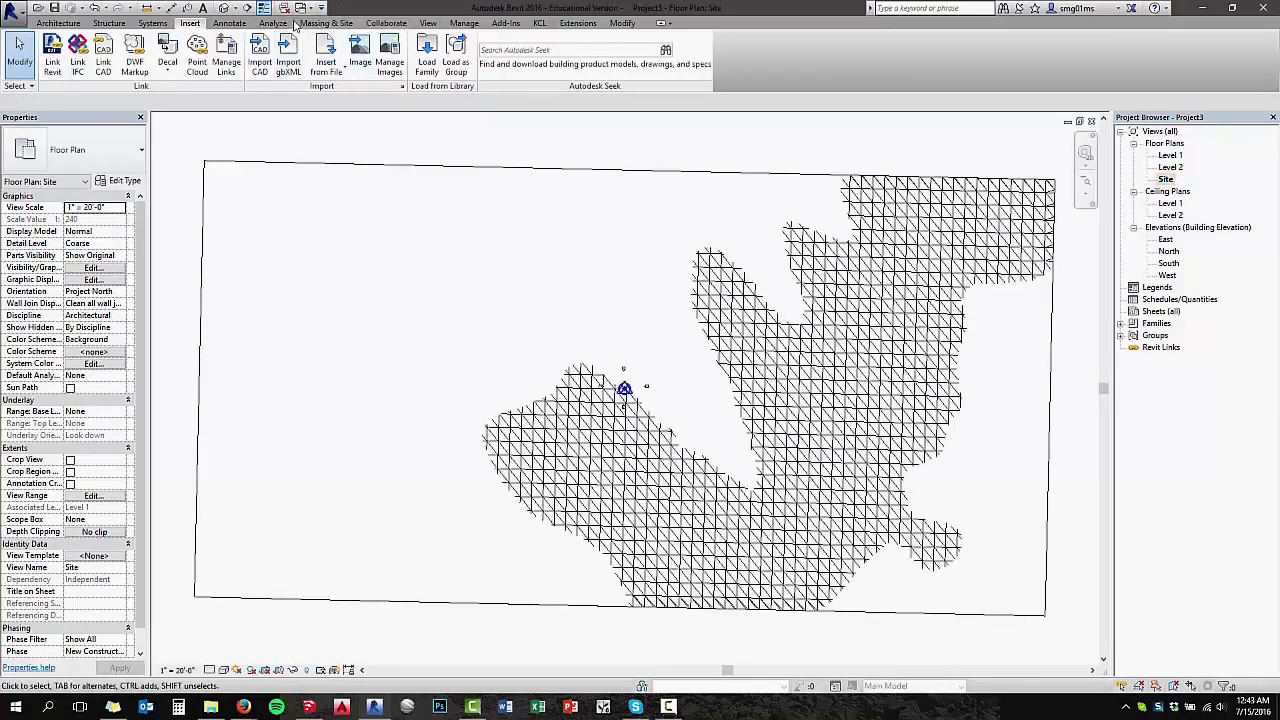
pyautogui.click(300, 23)
pyautogui.click(313, 52)
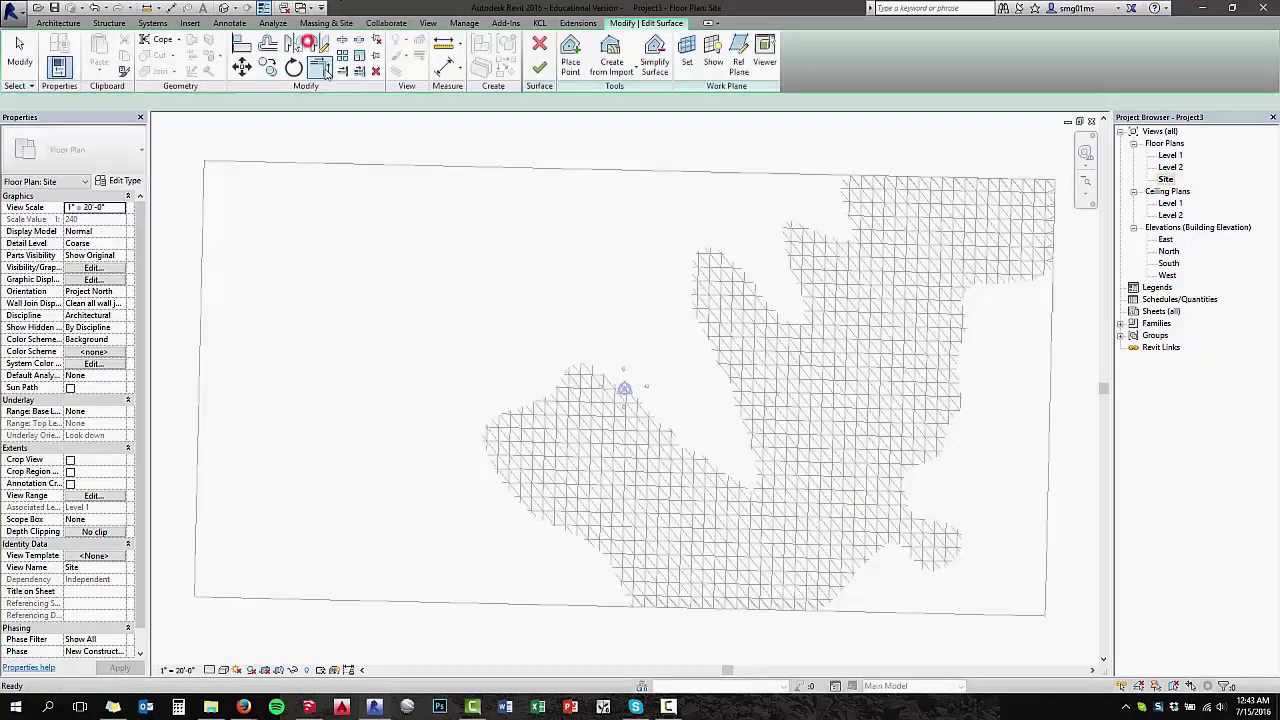
pyautogui.click(612, 62)
pyautogui.click(622, 92)
pyautogui.click(536, 190)
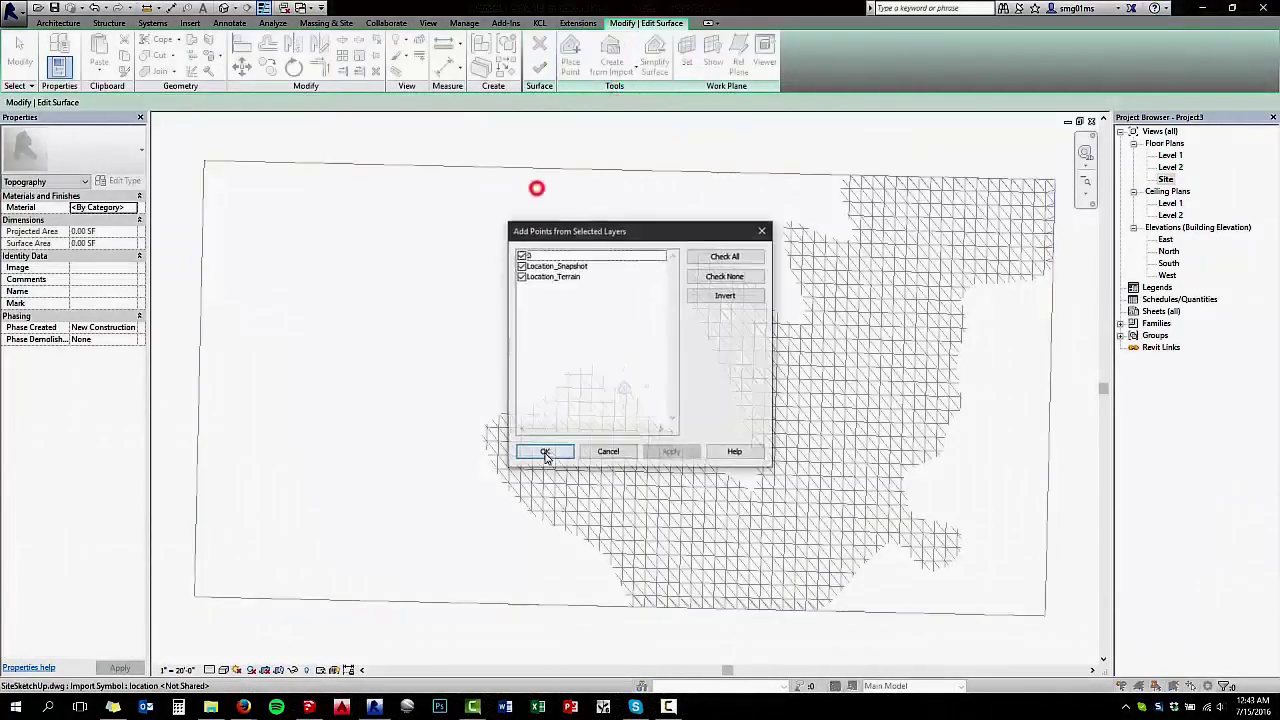
# Use only the Location_Terrain layer points and finish the toposurface
pyautogui.click(708, 277)
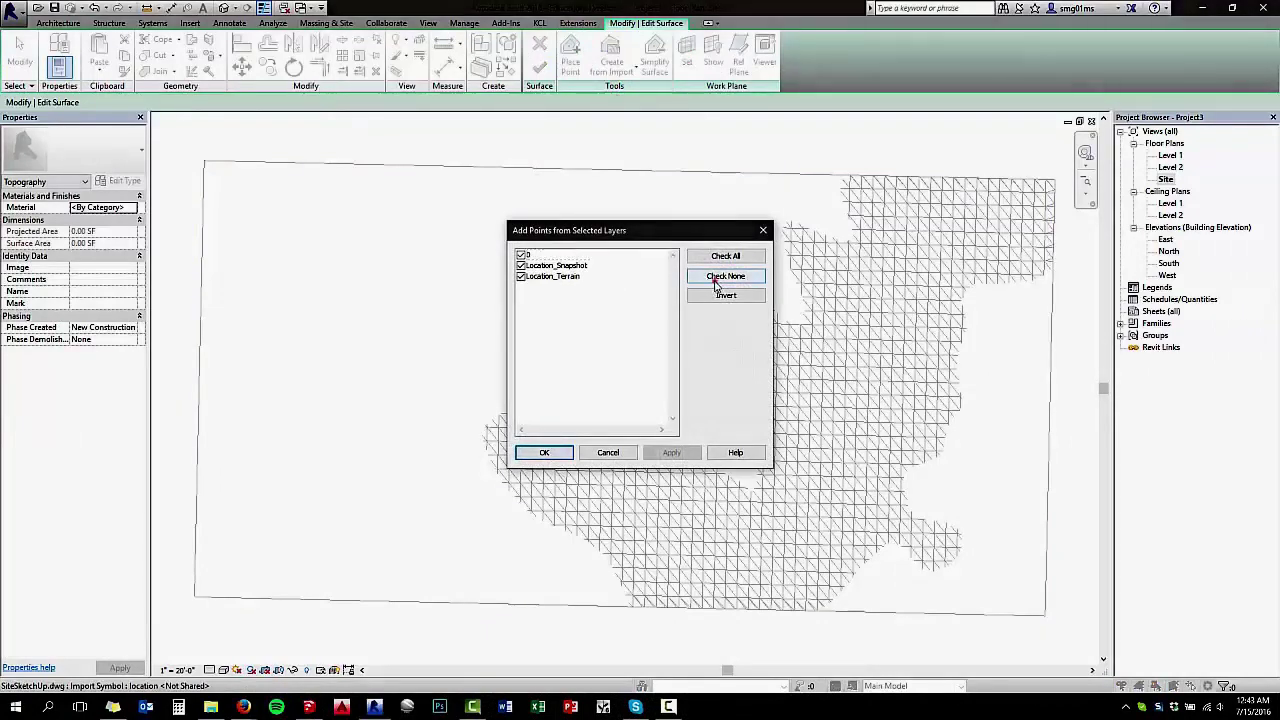
pyautogui.click(521, 277)
pyautogui.click(543, 451)
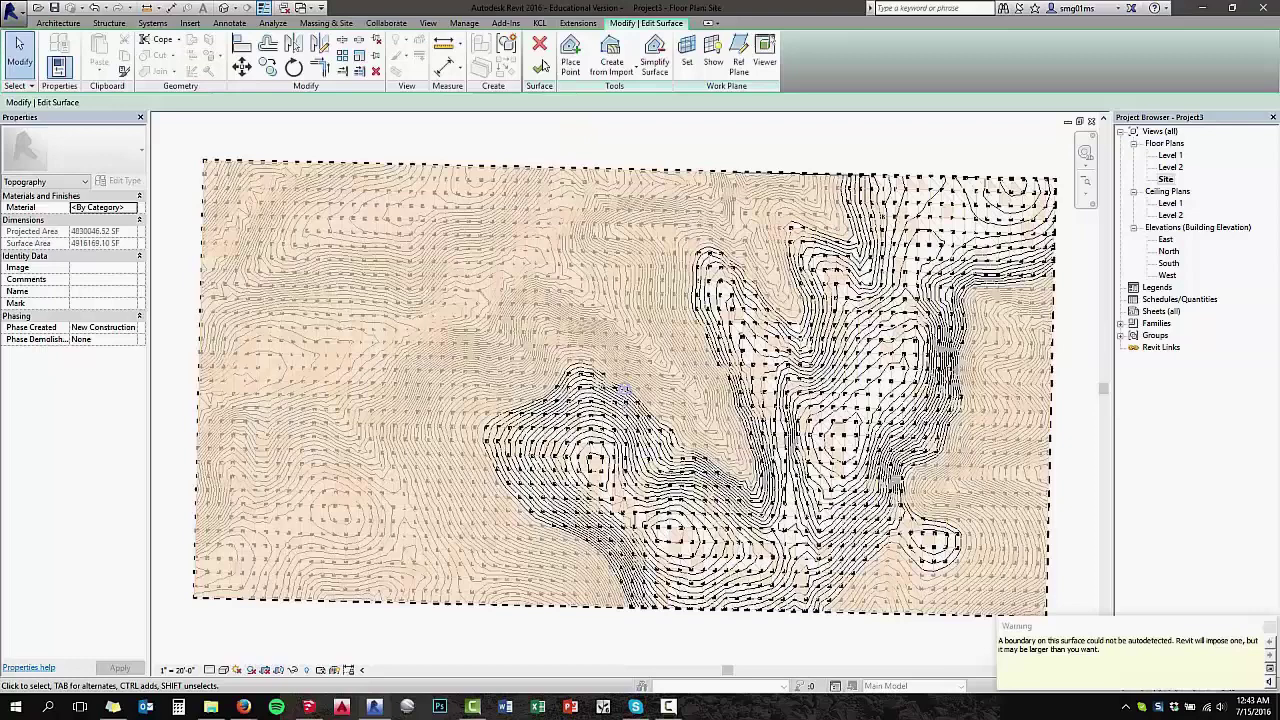
pyautogui.click(540, 63)
pyautogui.click(1022, 521)
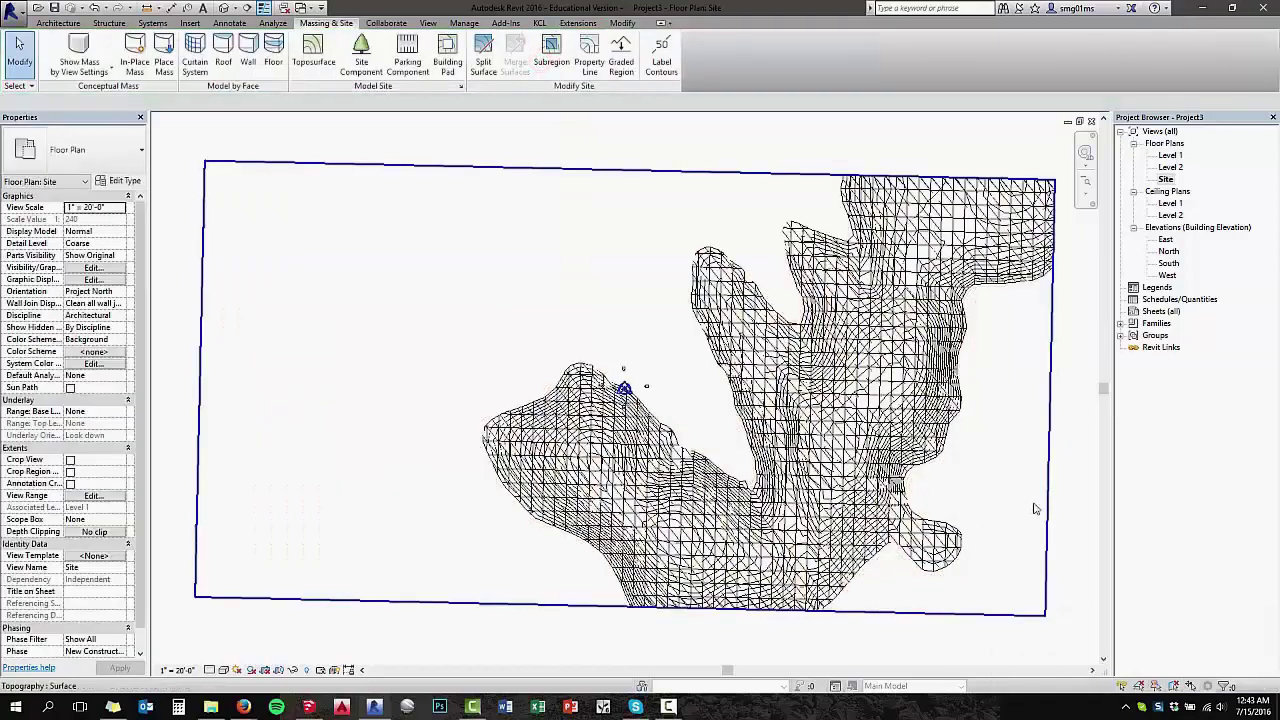
# In the 3D view, unpin and delete the SiteSketchUp.dwg import, leaving only the toposurface
pyautogui.click(224, 8)
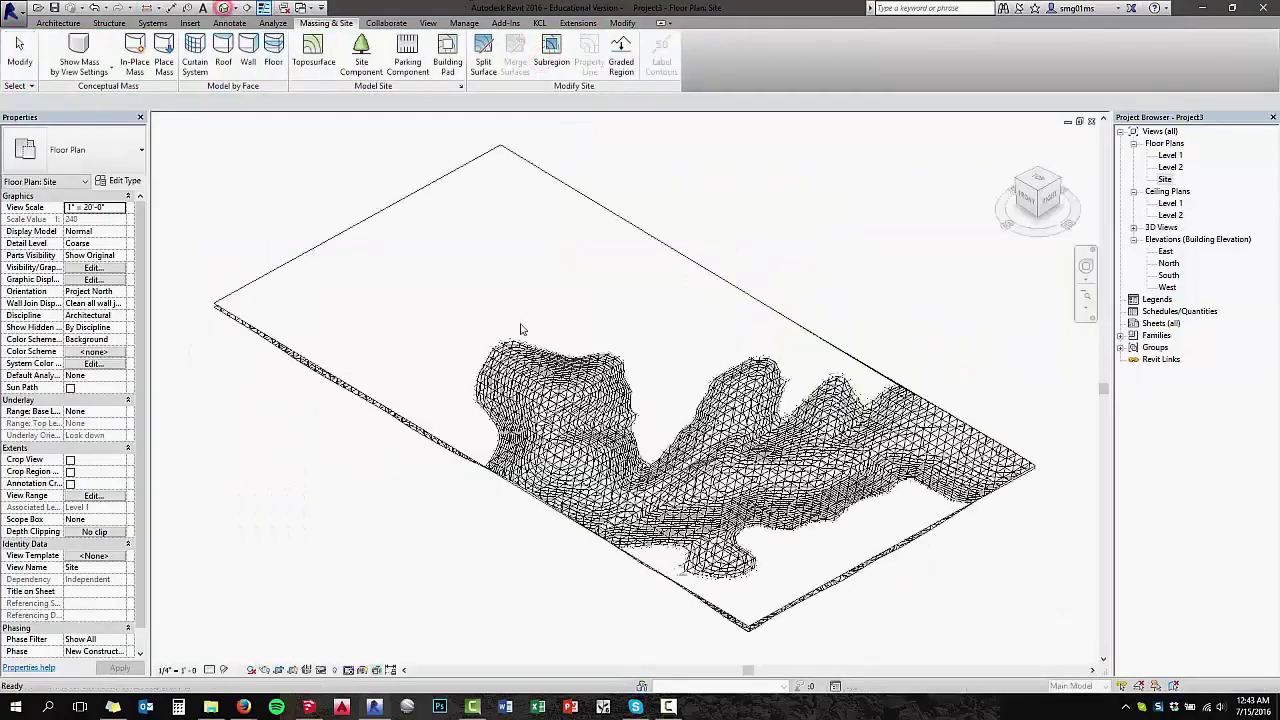
pyautogui.click(758, 596)
pyautogui.press('Tab')
pyautogui.click(761, 597)
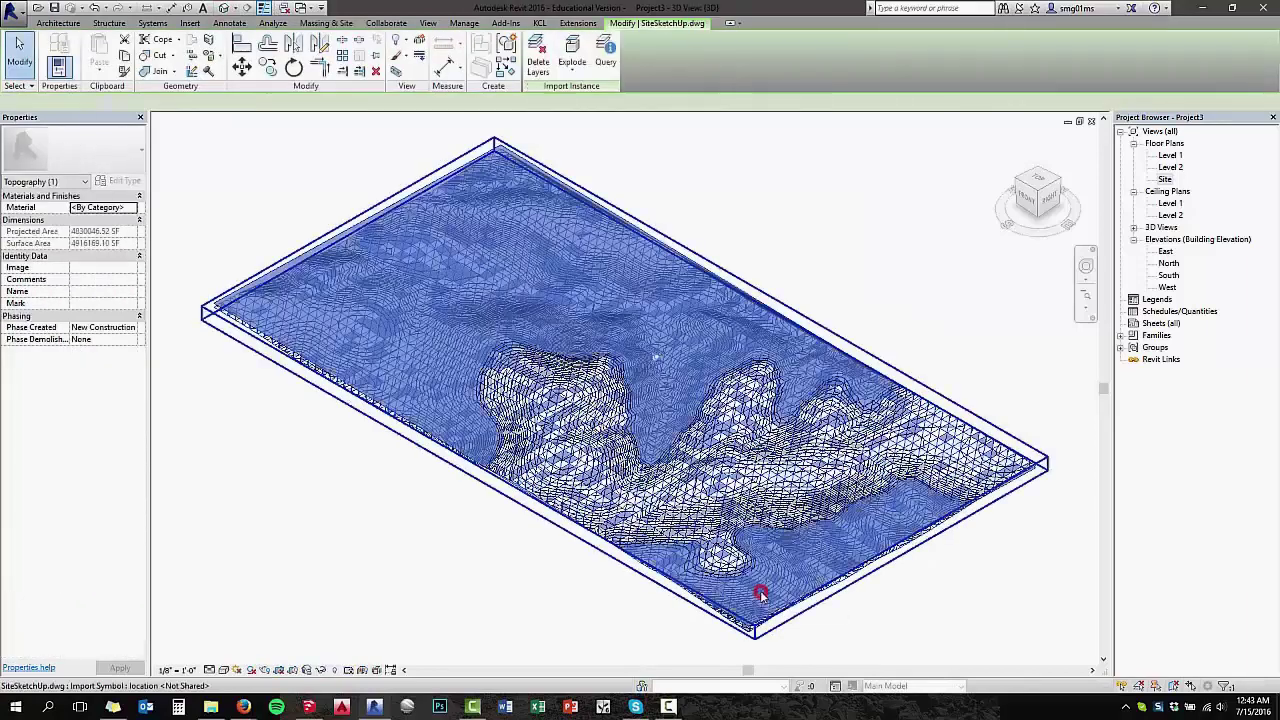
pyautogui.press('Delete')
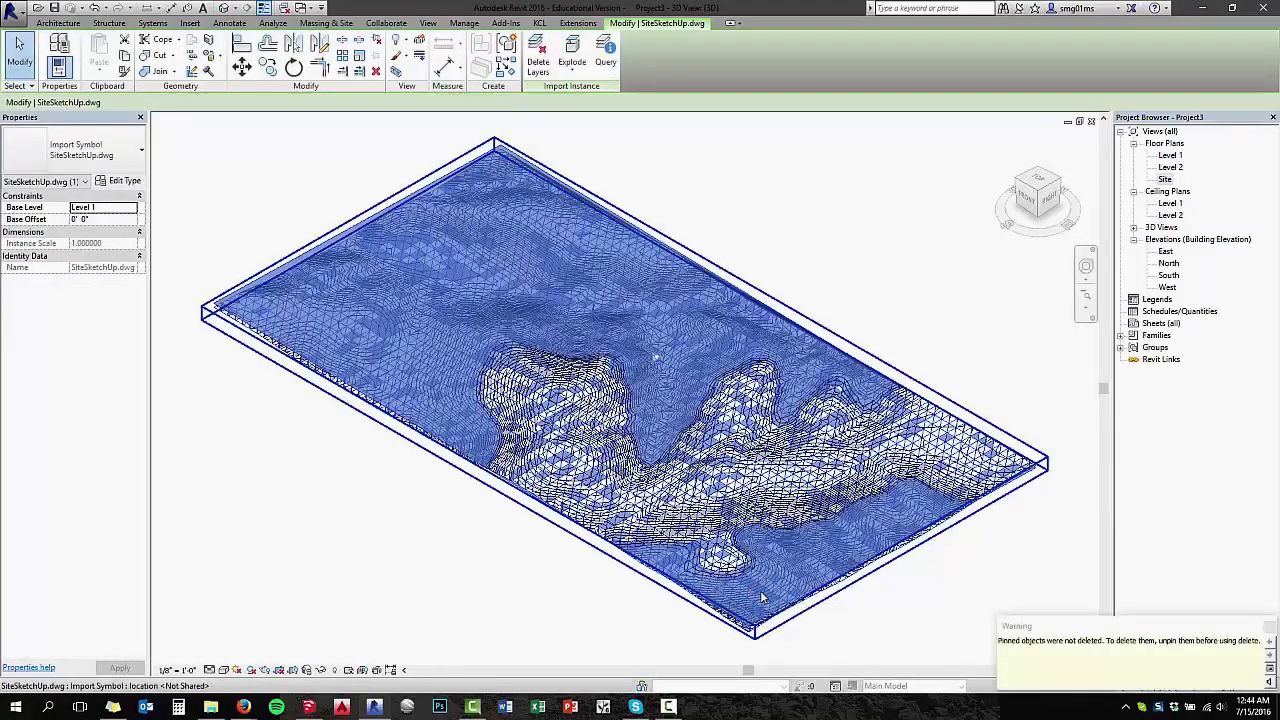
pyautogui.click(376, 40)
pyautogui.press('Delete')
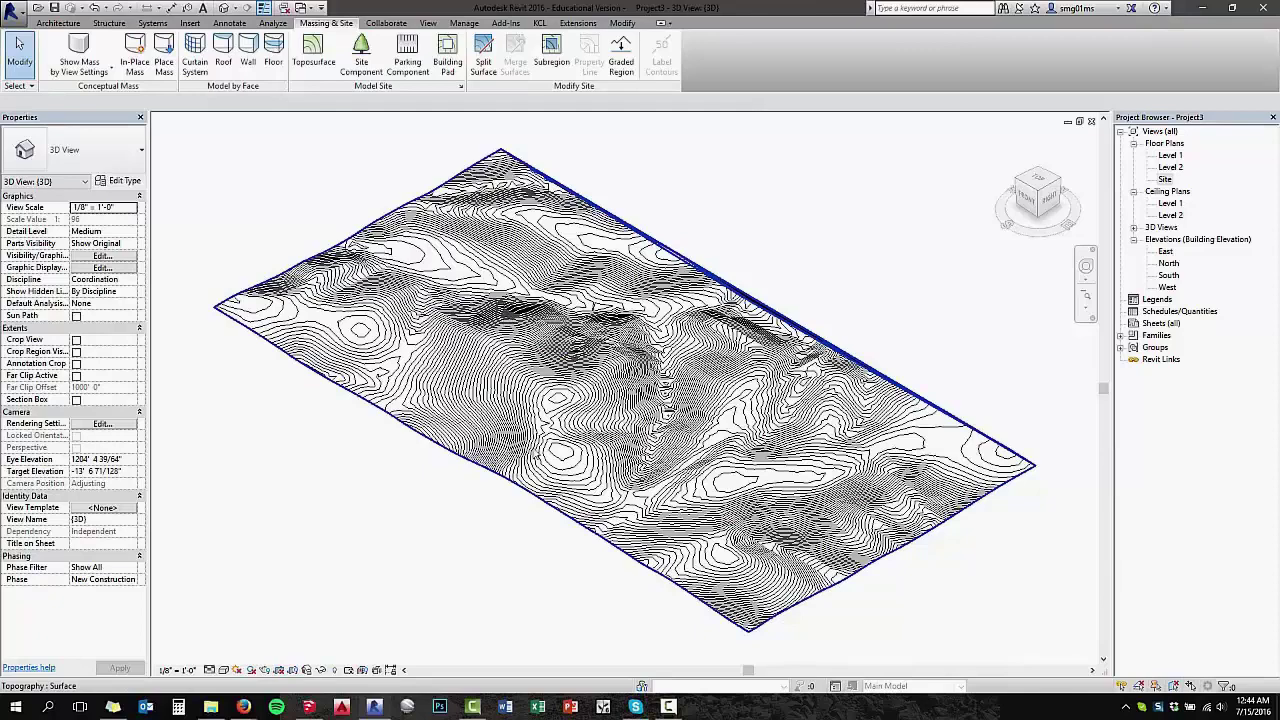
# Select the toposurface and create a new material named SiteWinning
pyautogui.click(548, 443)
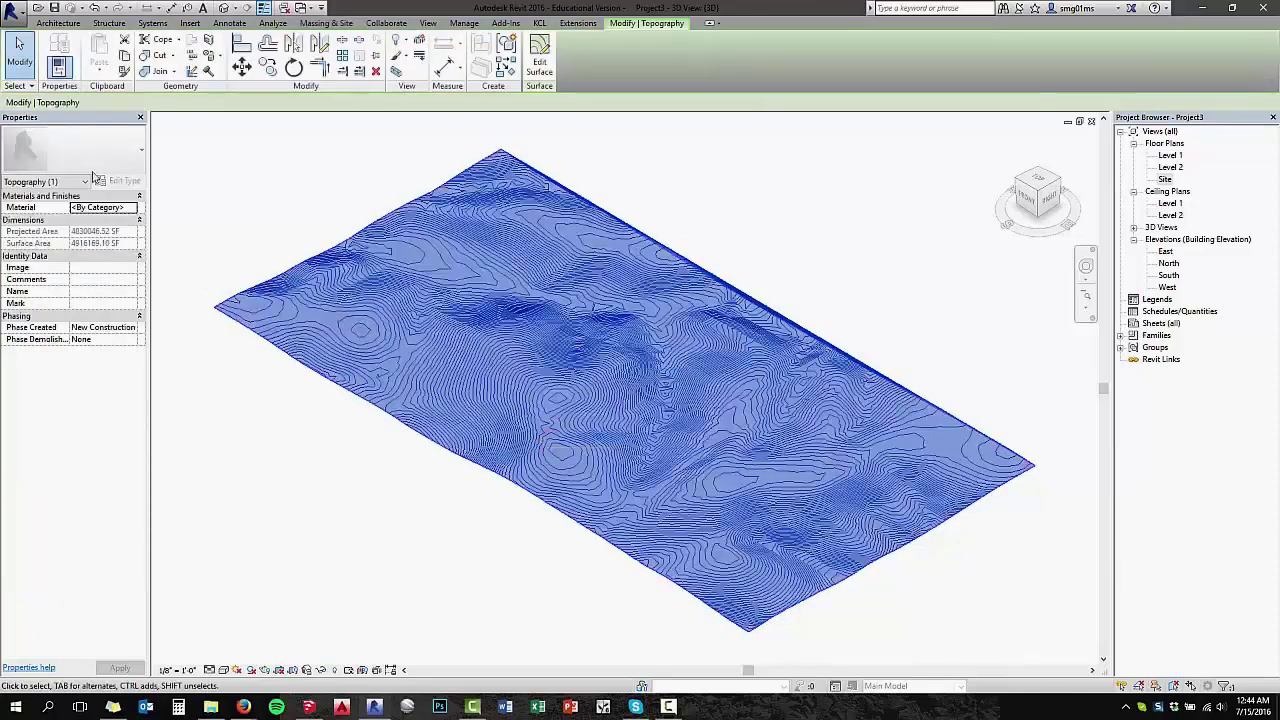
pyautogui.click(131, 207)
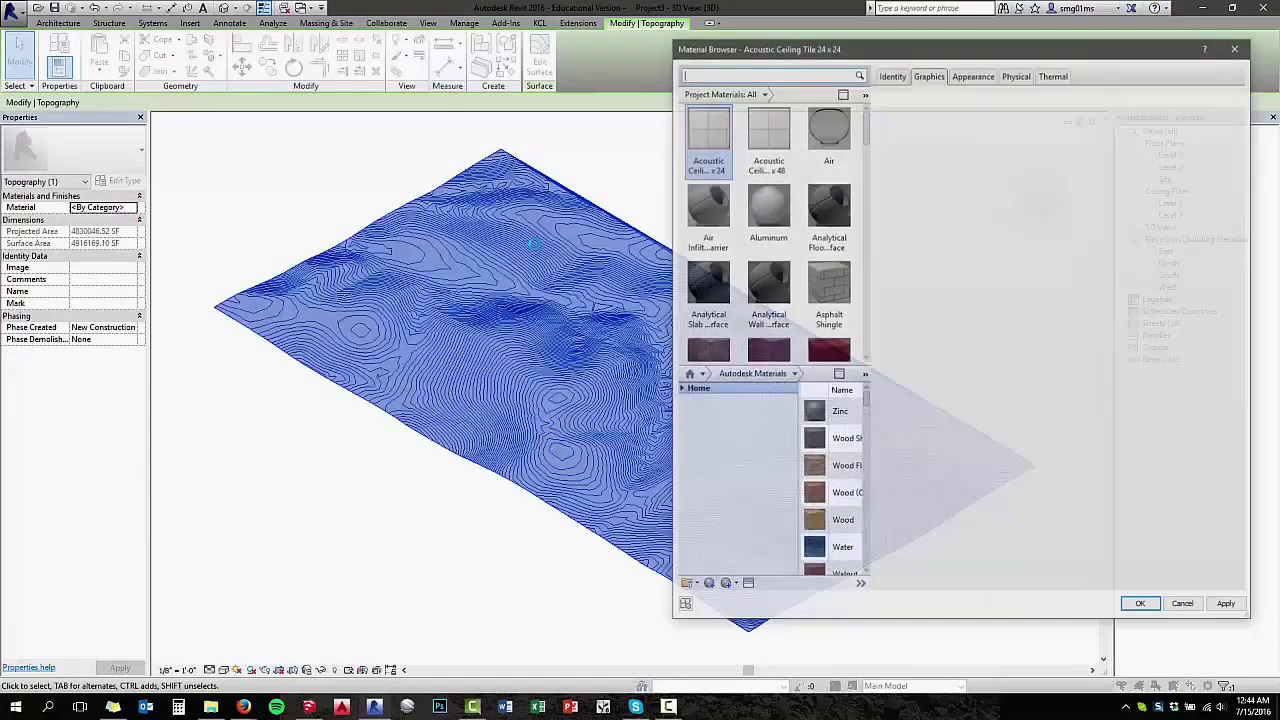
pyautogui.click(710, 584)
pyautogui.click(738, 597)
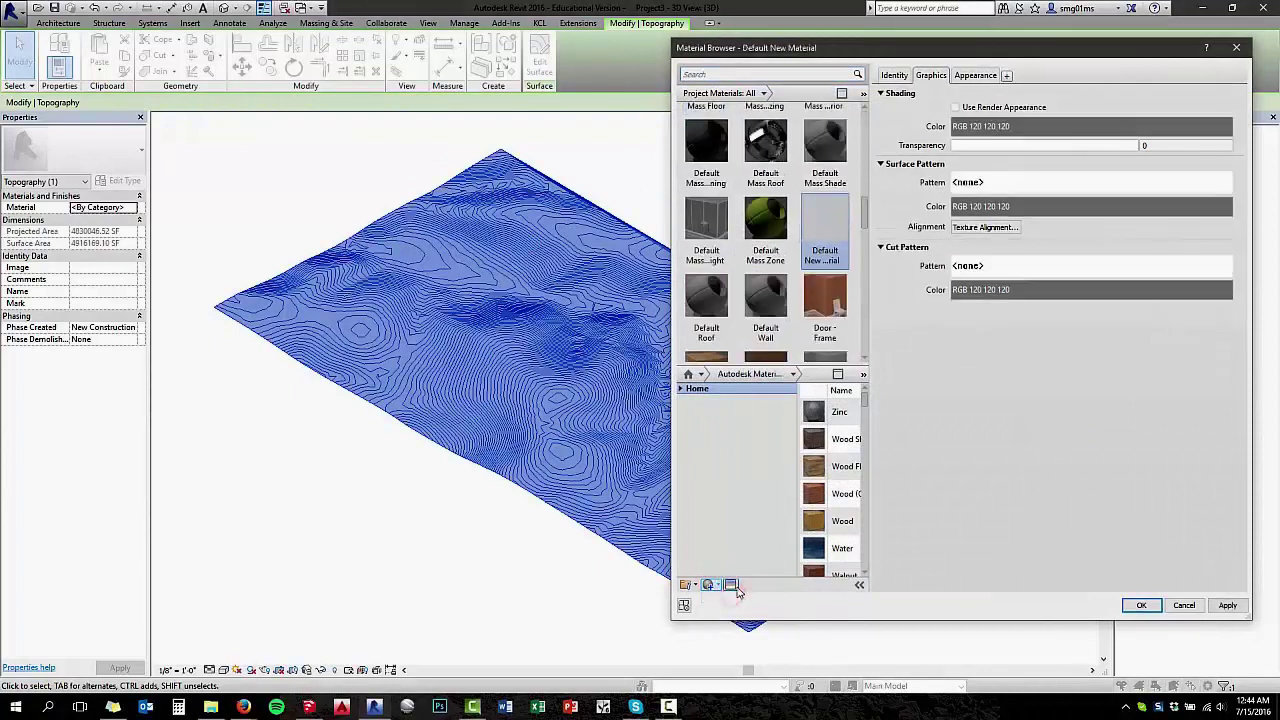
pyautogui.rightClick(828, 212)
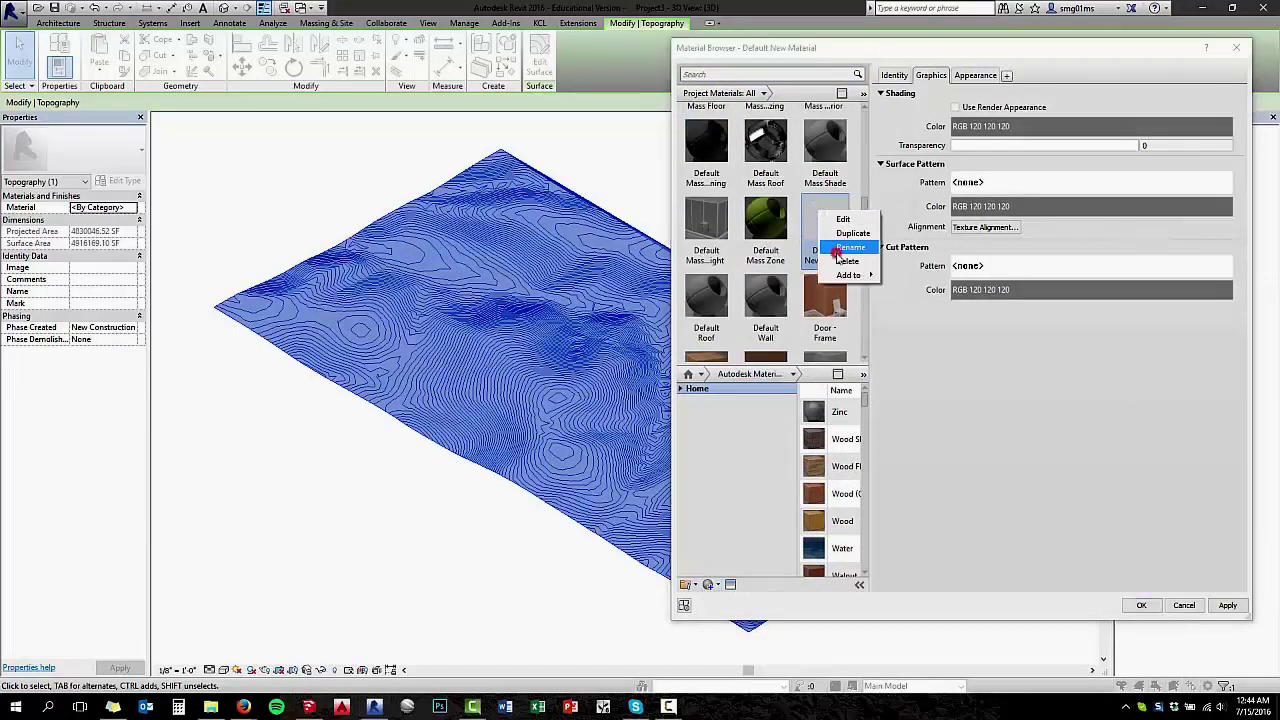
pyautogui.click(840, 248)
pyautogui.write('s')
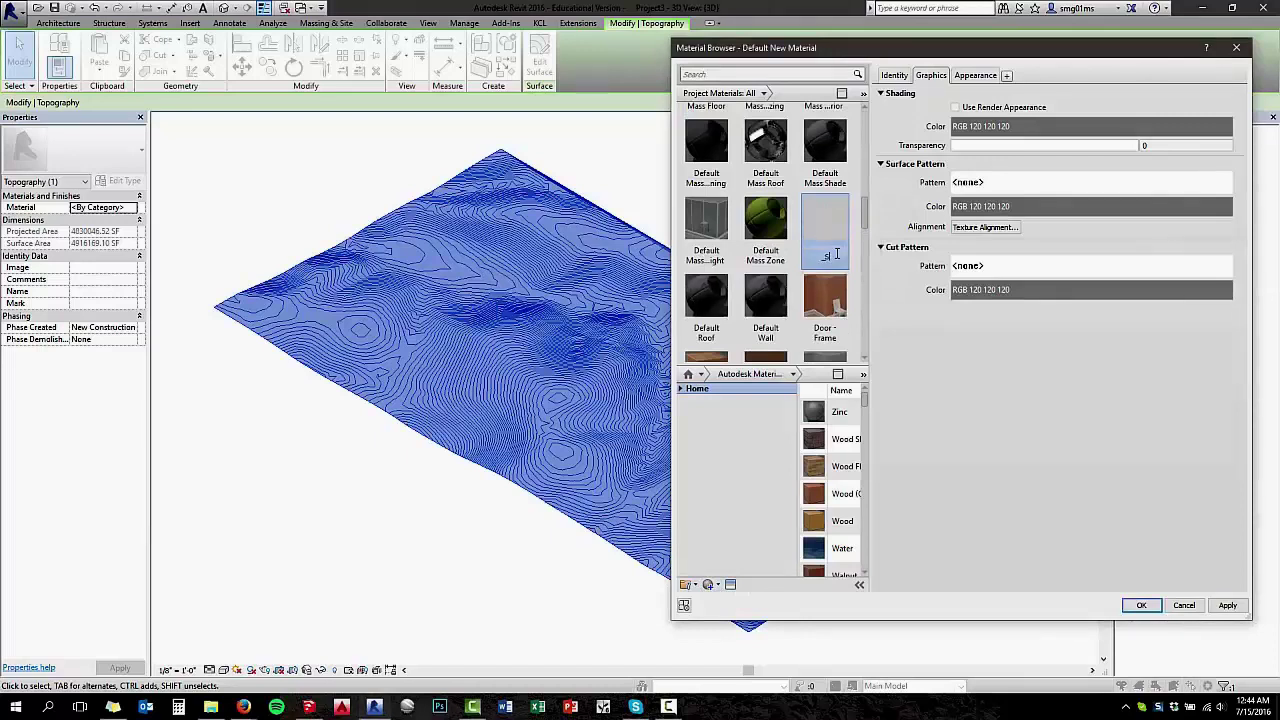
pyautogui.write('ite')
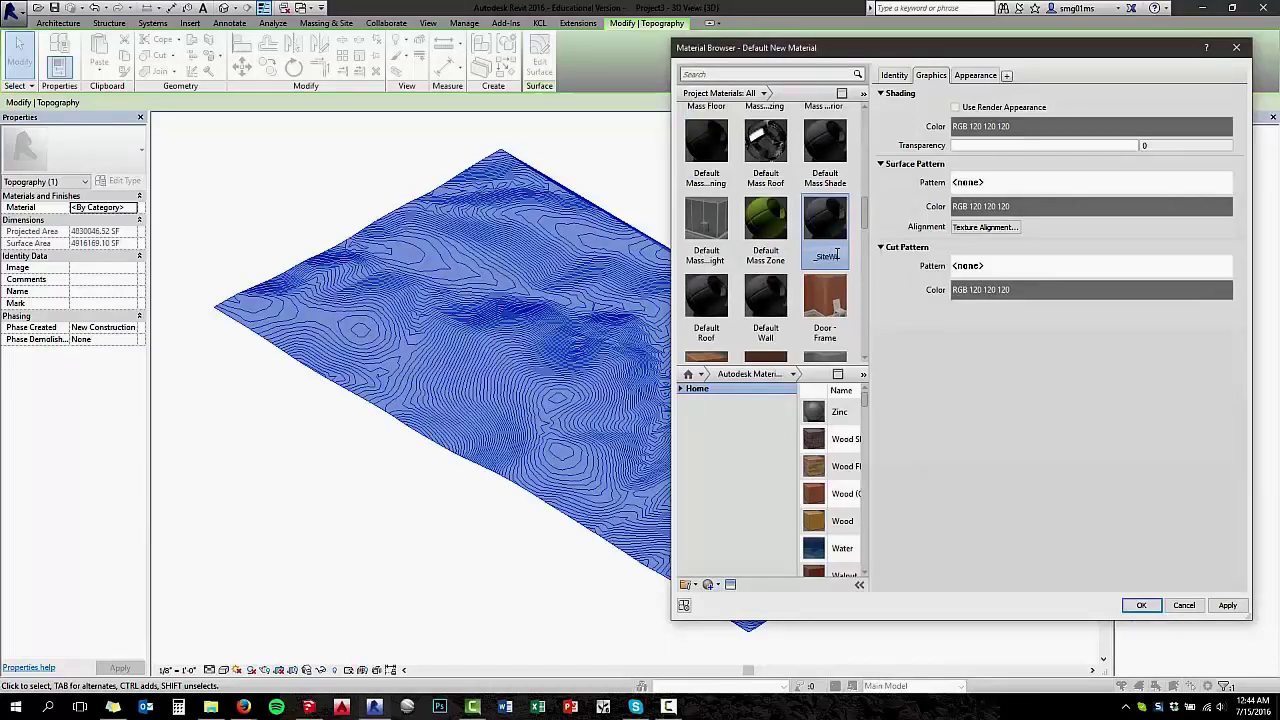
pyautogui.write('Winning')
pyautogui.press('Return')
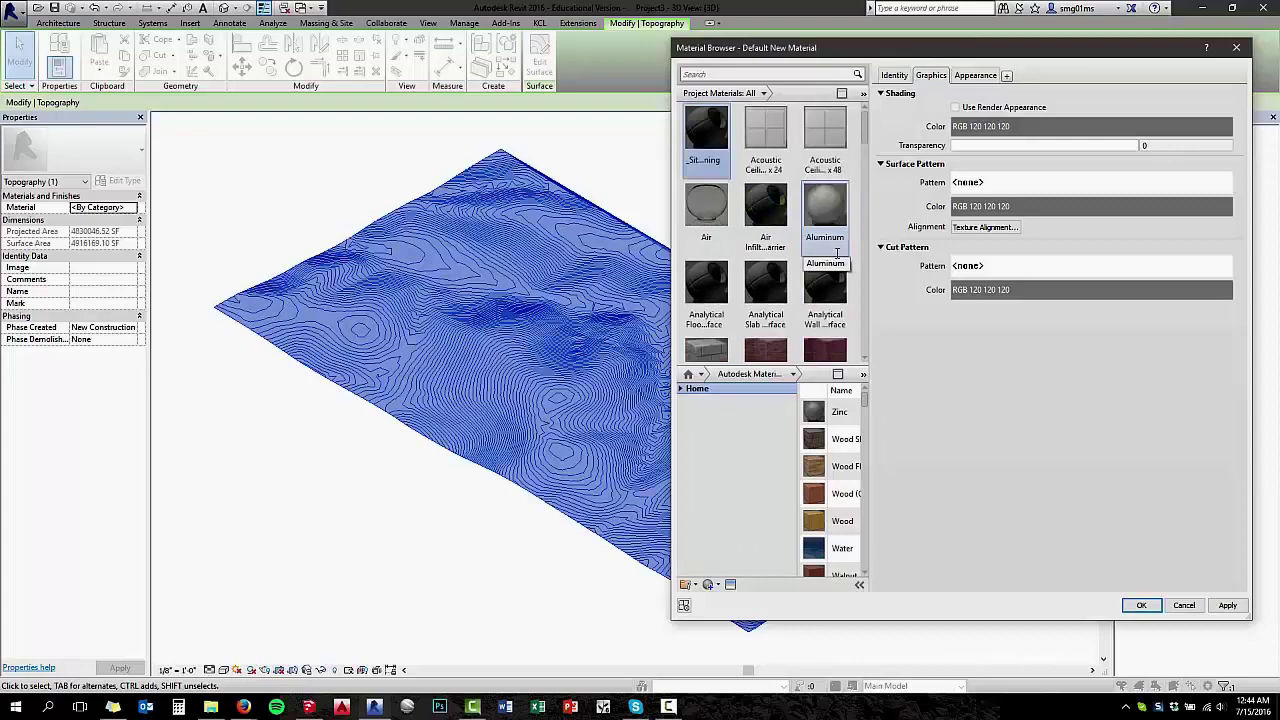
# Set SiteWinning's appearance image to Location Snapshot.jpg and apply the material to the toposurface
pyautogui.click(971, 75)
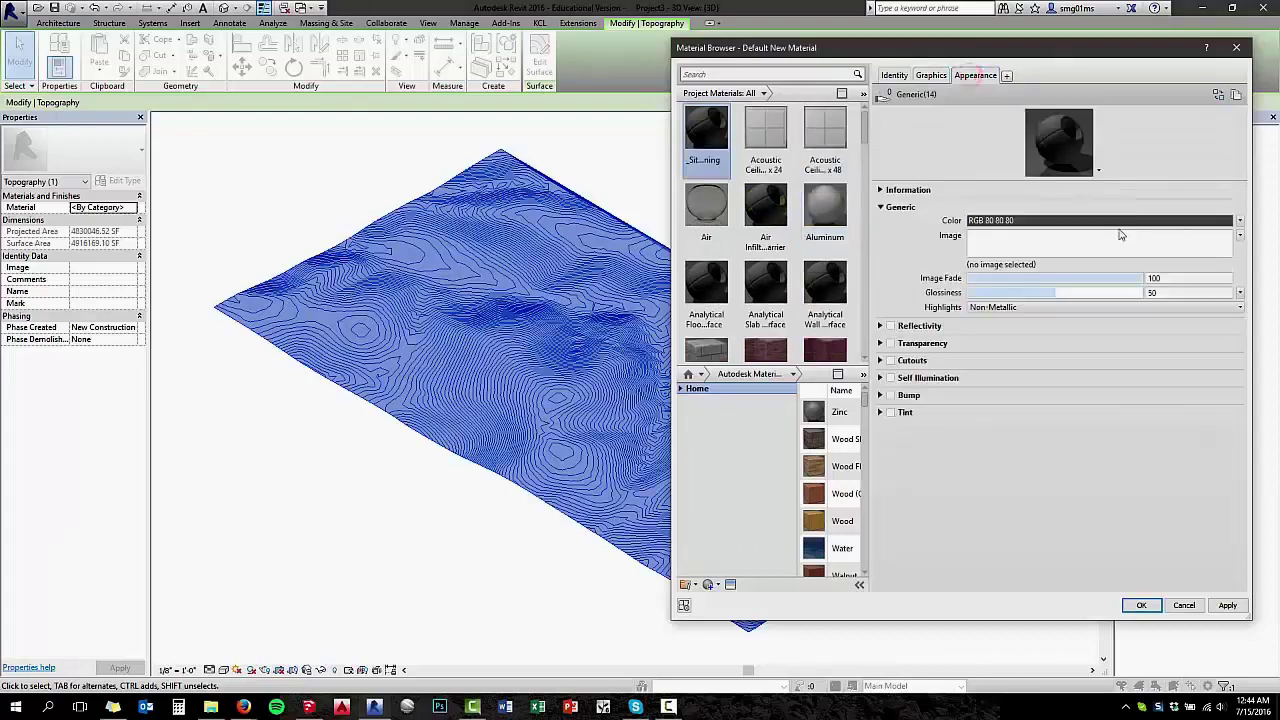
pyautogui.click(1110, 242)
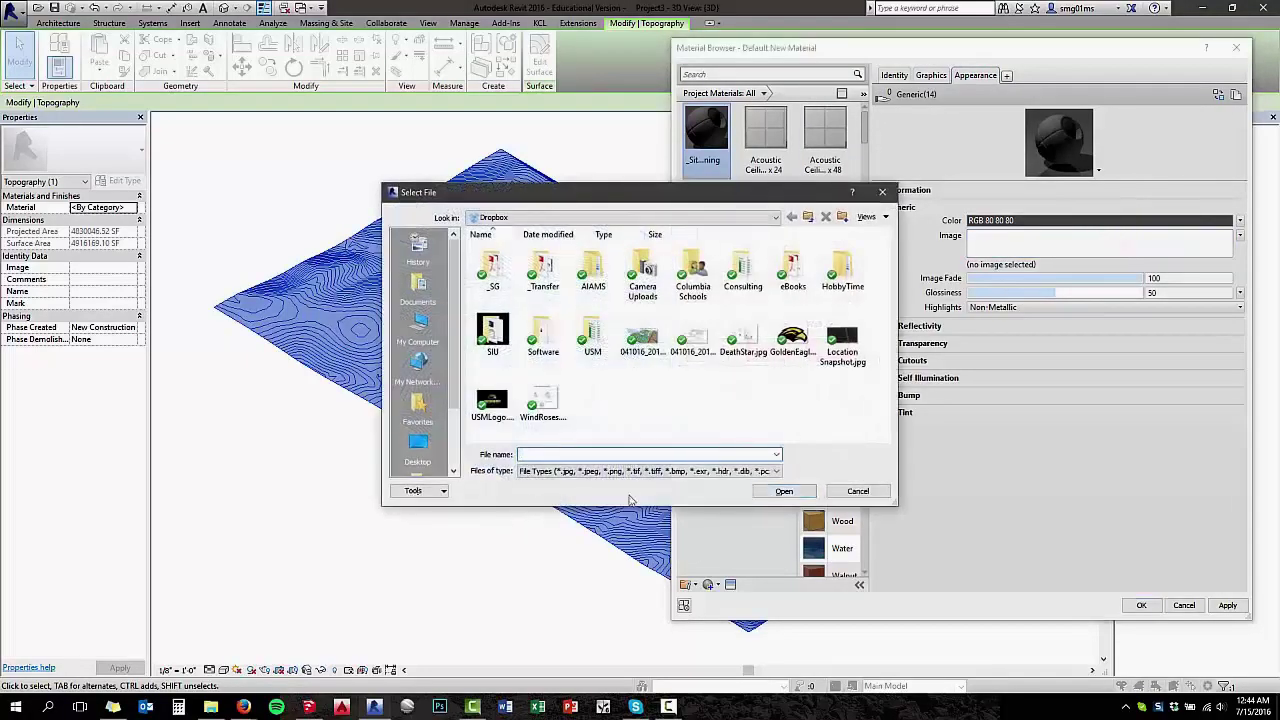
pyautogui.click(418, 445)
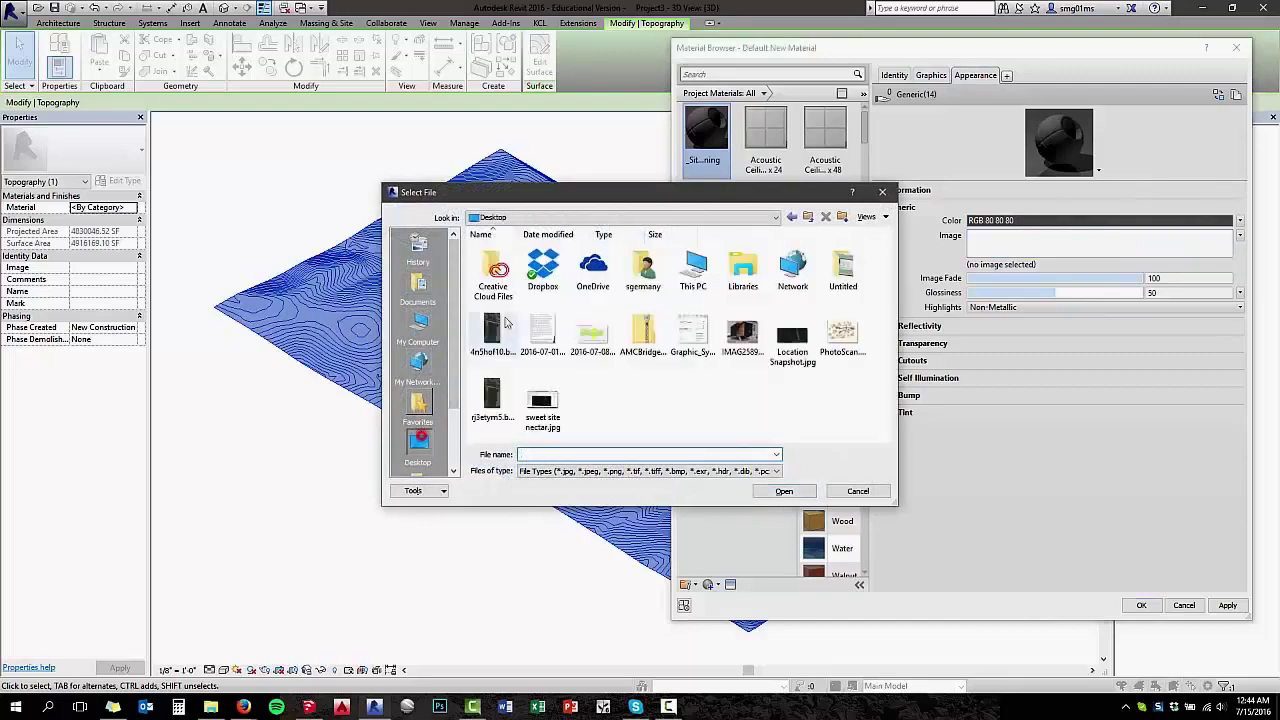
pyautogui.doubleClick(543, 264)
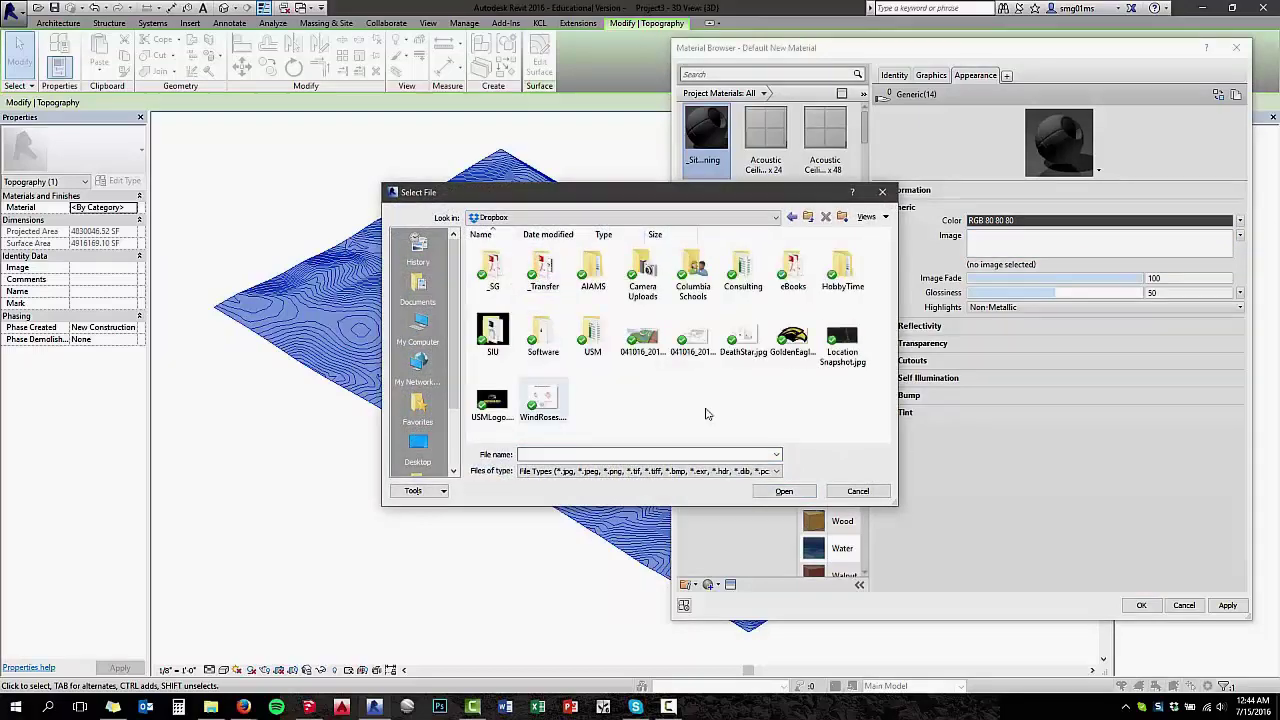
pyautogui.click(843, 345)
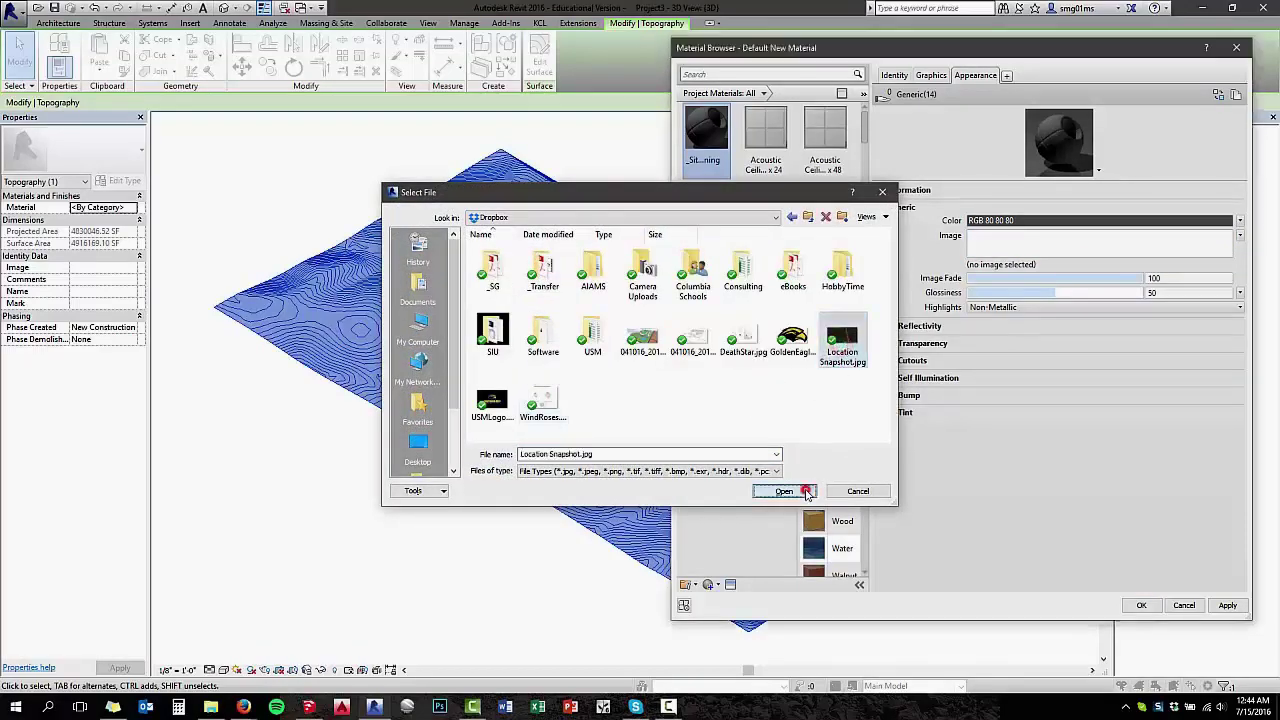
pyautogui.click(805, 490)
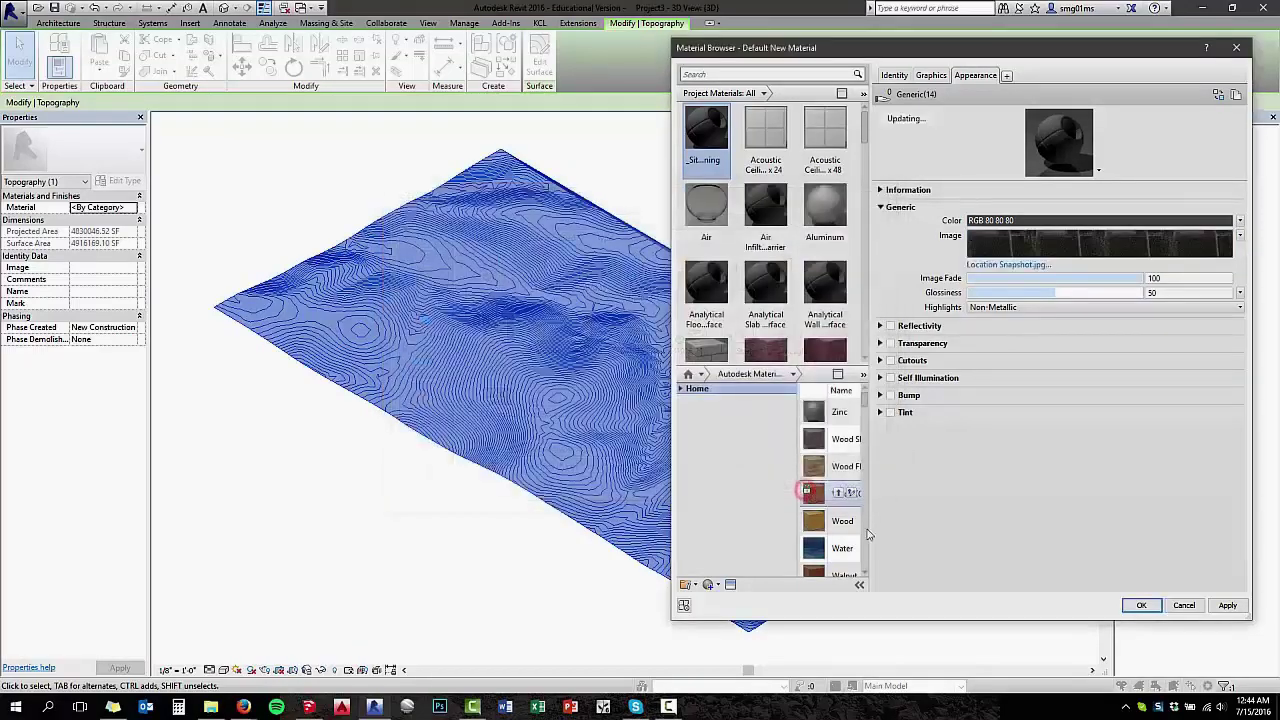
pyautogui.click(1143, 606)
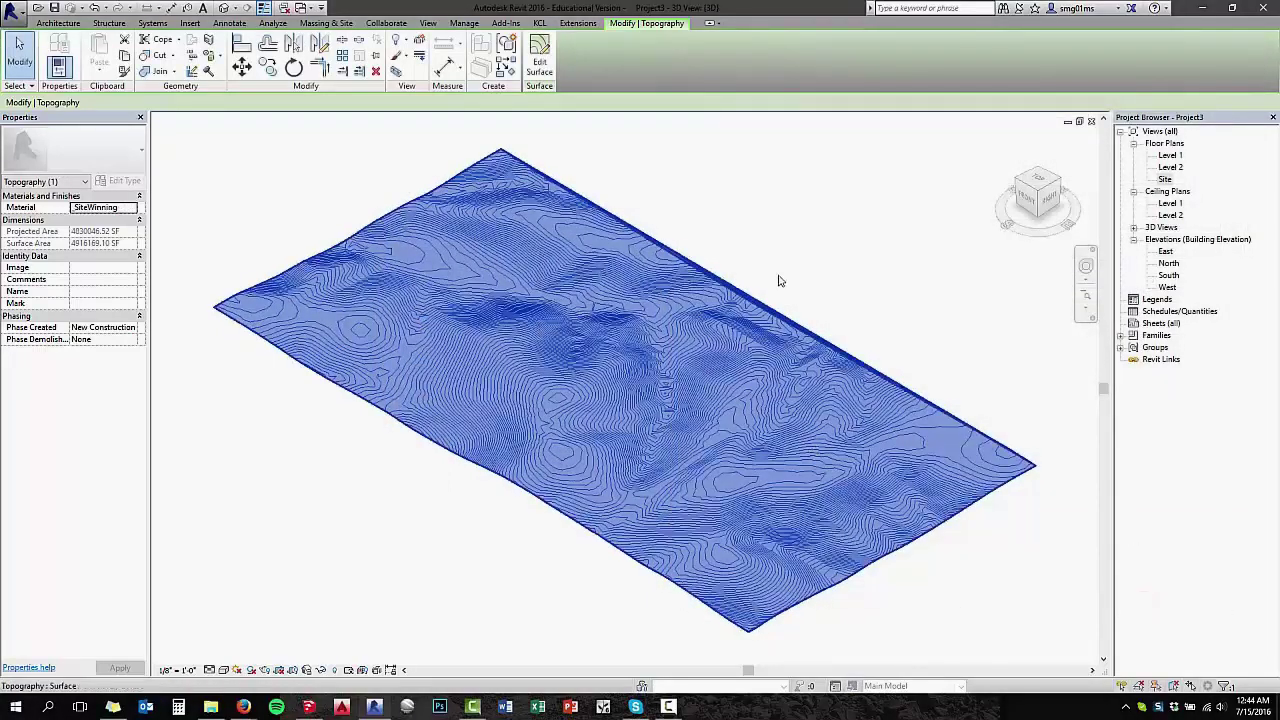
# Deselect, set the 3D view to Realistic style at Fine detail, and look down on the terrain
pyautogui.click(786, 264)
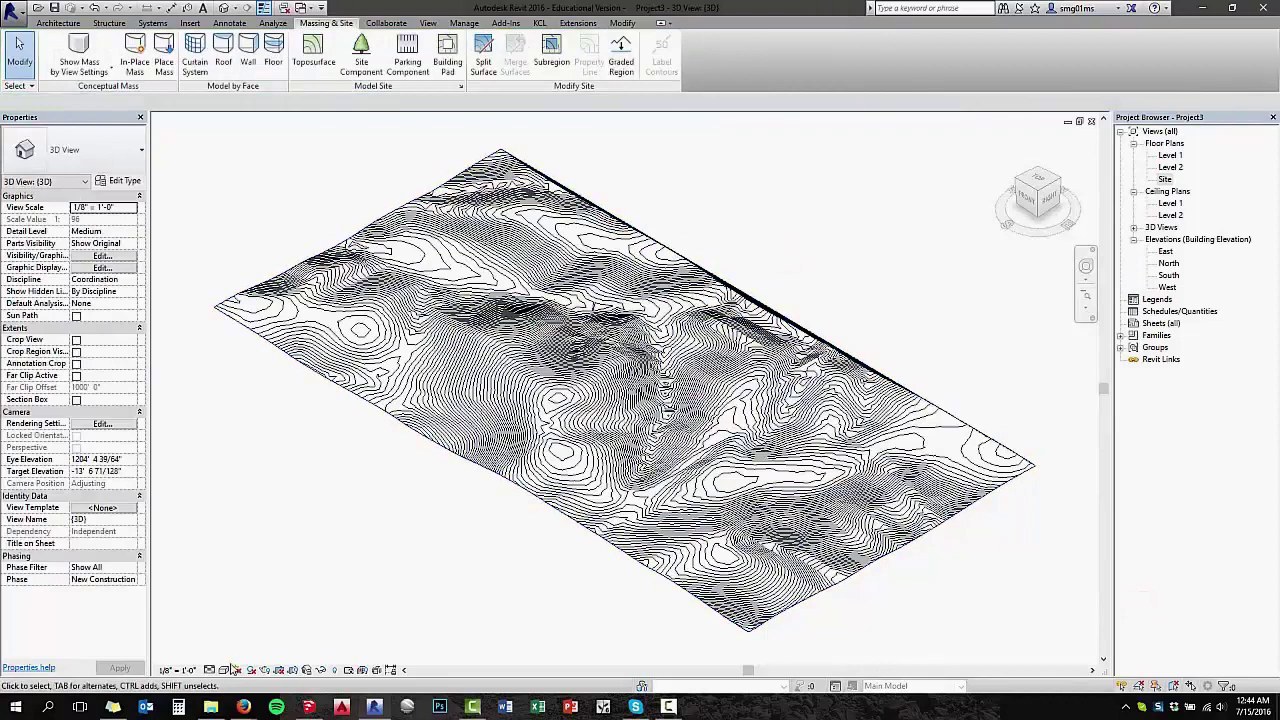
pyautogui.click(232, 670)
pyautogui.click(230, 646)
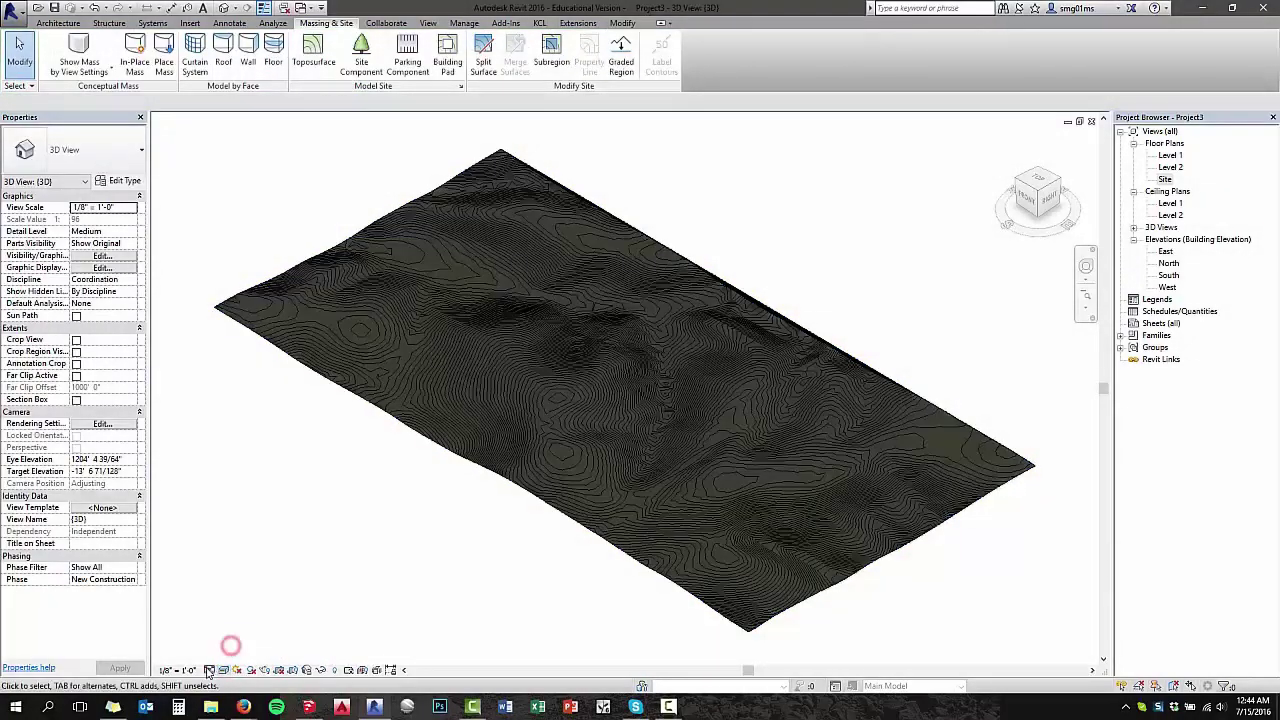
pyautogui.click(208, 670)
pyautogui.click(223, 654)
pyautogui.click(429, 493)
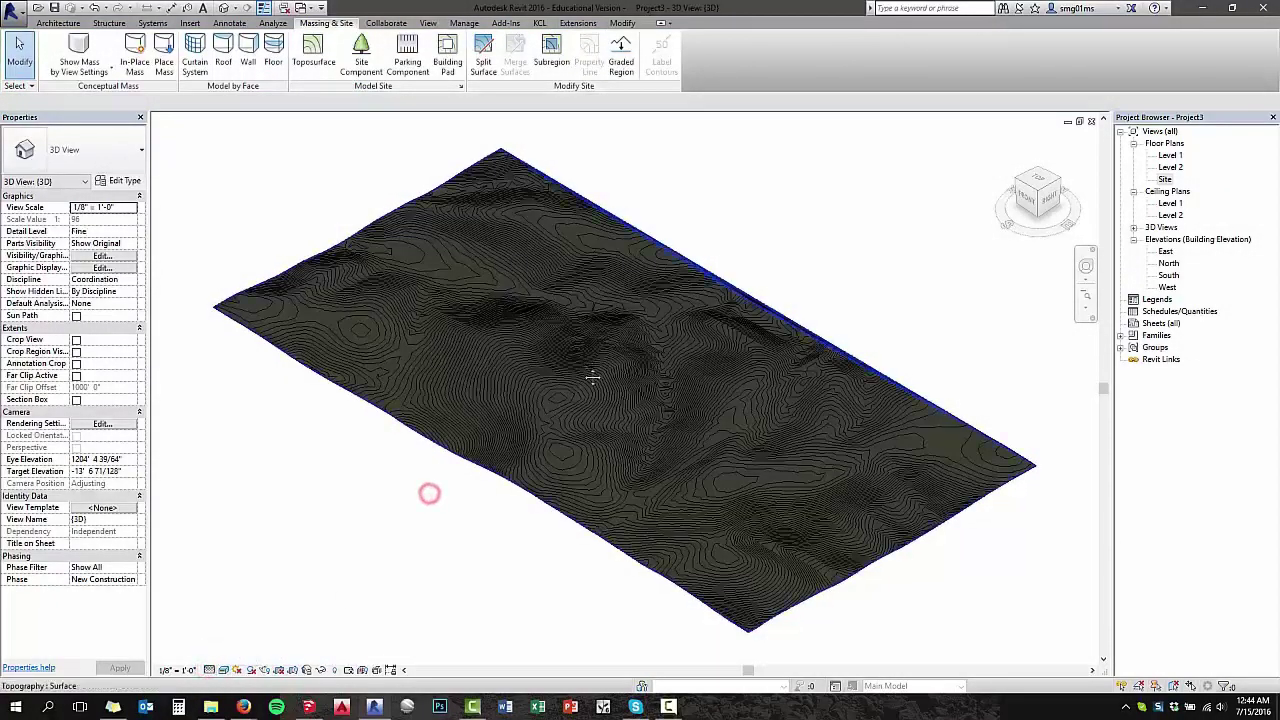
pyautogui.moveTo(592, 376)
pyautogui.keyDown('shift'); pyautogui.mouseDown(button='middle')
pyautogui.moveTo(686, 383)
pyautogui.moveTo(694, 351)
pyautogui.moveTo(669, 517)
pyautogui.moveTo(685, 551)
pyautogui.moveTo(671, 412)
pyautogui.mouseUp(button='middle'); pyautogui.keyUp('shift')
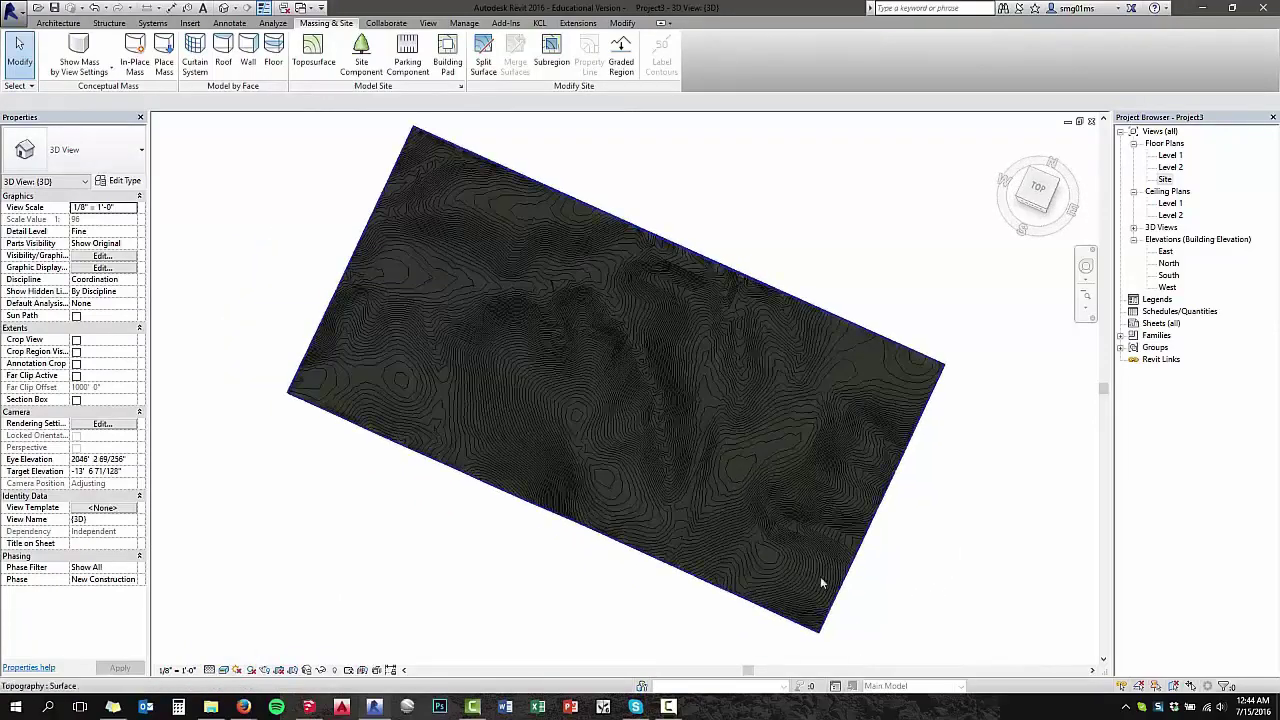
# Check the Back and Home views, then switch to Top and frame the toposurface
pyautogui.moveTo(820, 583); pyautogui.dragTo(906, 596, button='middle')
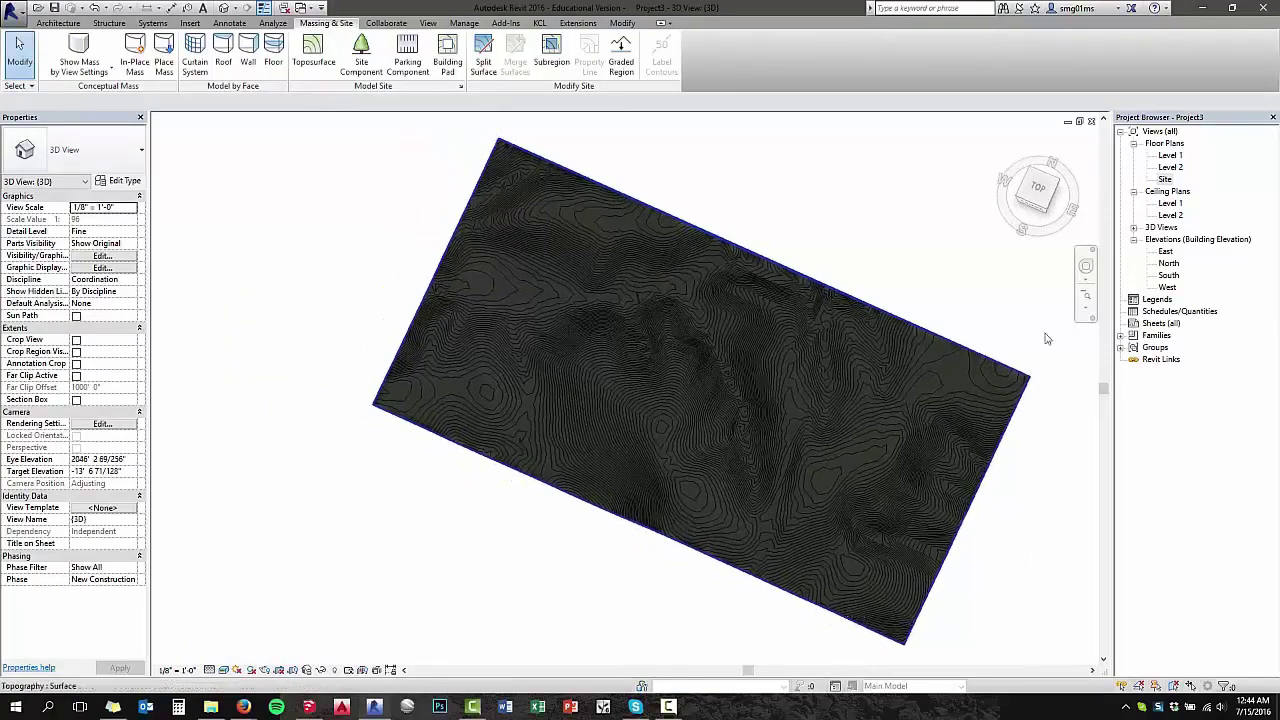
pyautogui.click(1055, 163)
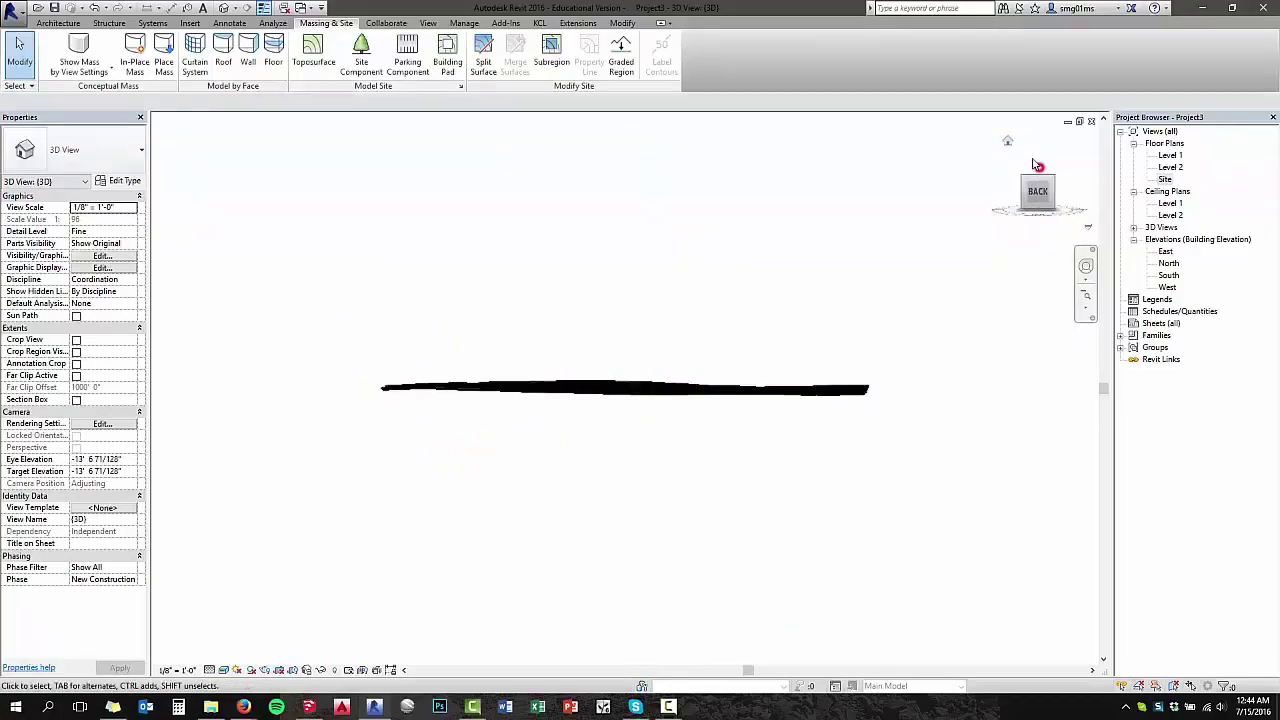
pyautogui.click(1037, 170)
pyautogui.click(1007, 140)
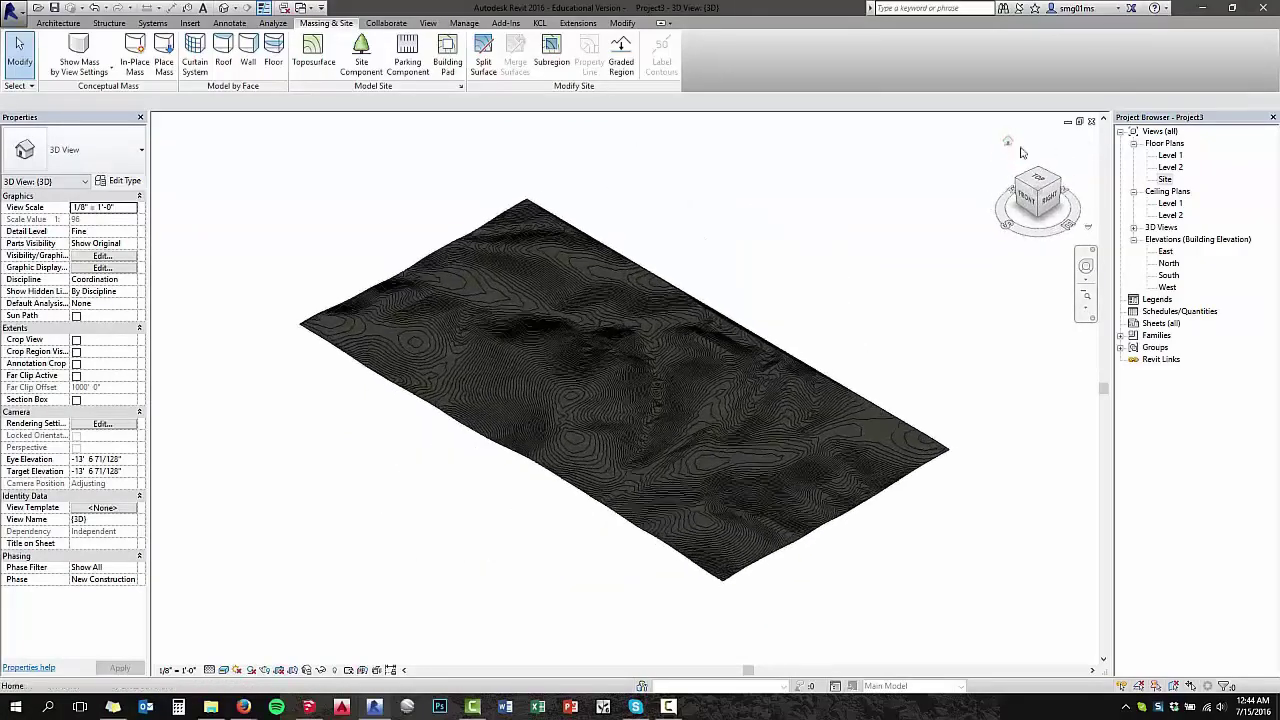
pyautogui.click(1037, 180)
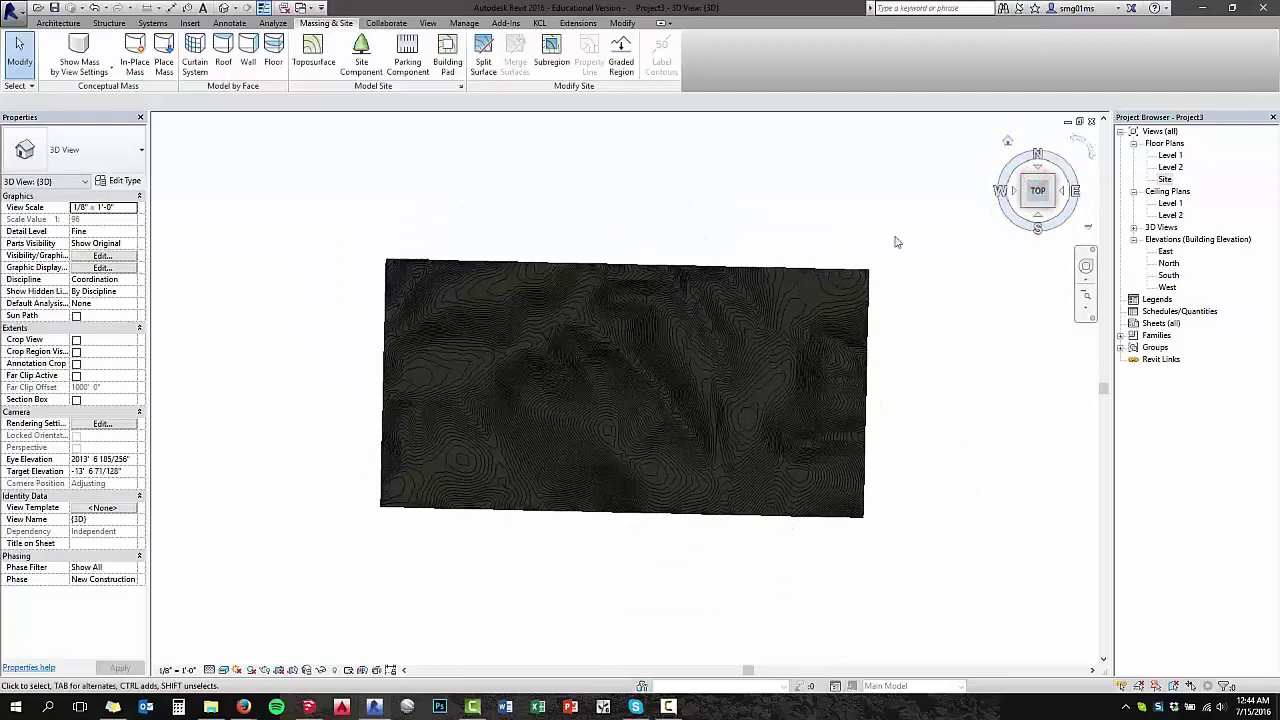
pyautogui.scroll(3, 620, 446)
pyautogui.moveTo(644, 352); pyautogui.dragTo(646, 391, button='middle')
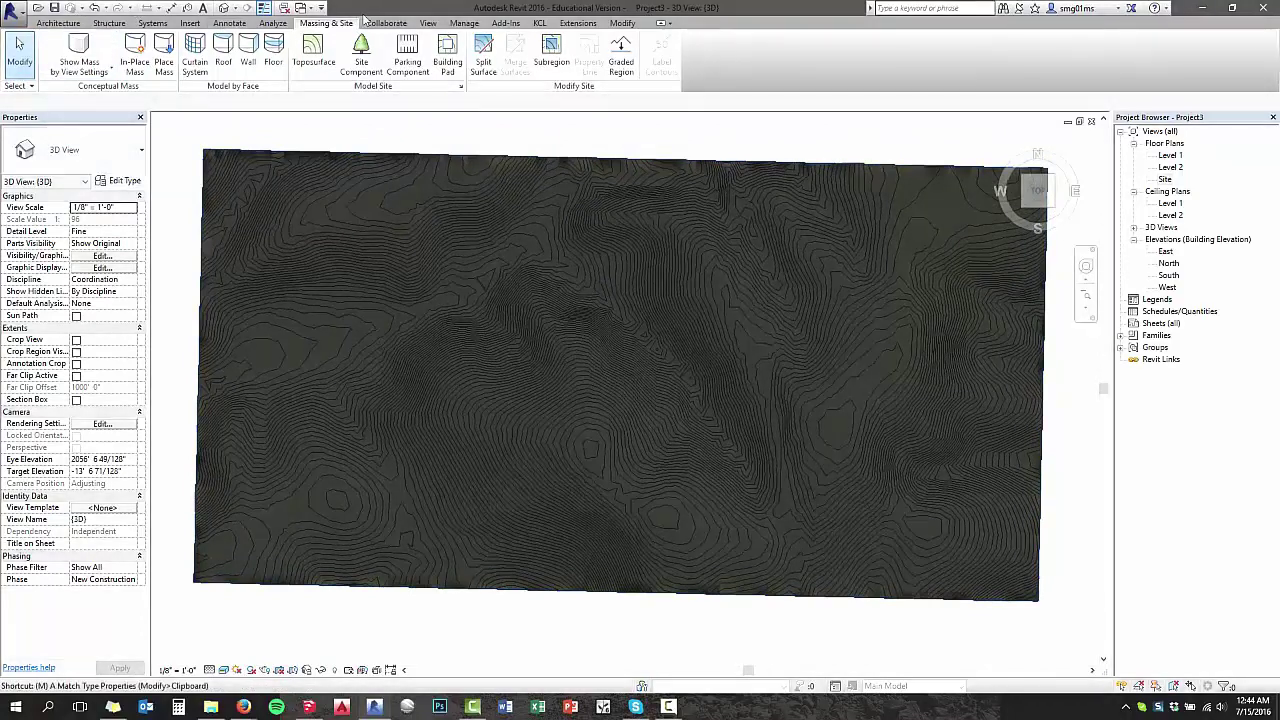
# Open the Texture Editor for the SiteWinning material's Location Snapshot.jpg image via Manage > Materials
pyautogui.click(463, 23)
pyautogui.click(58, 48)
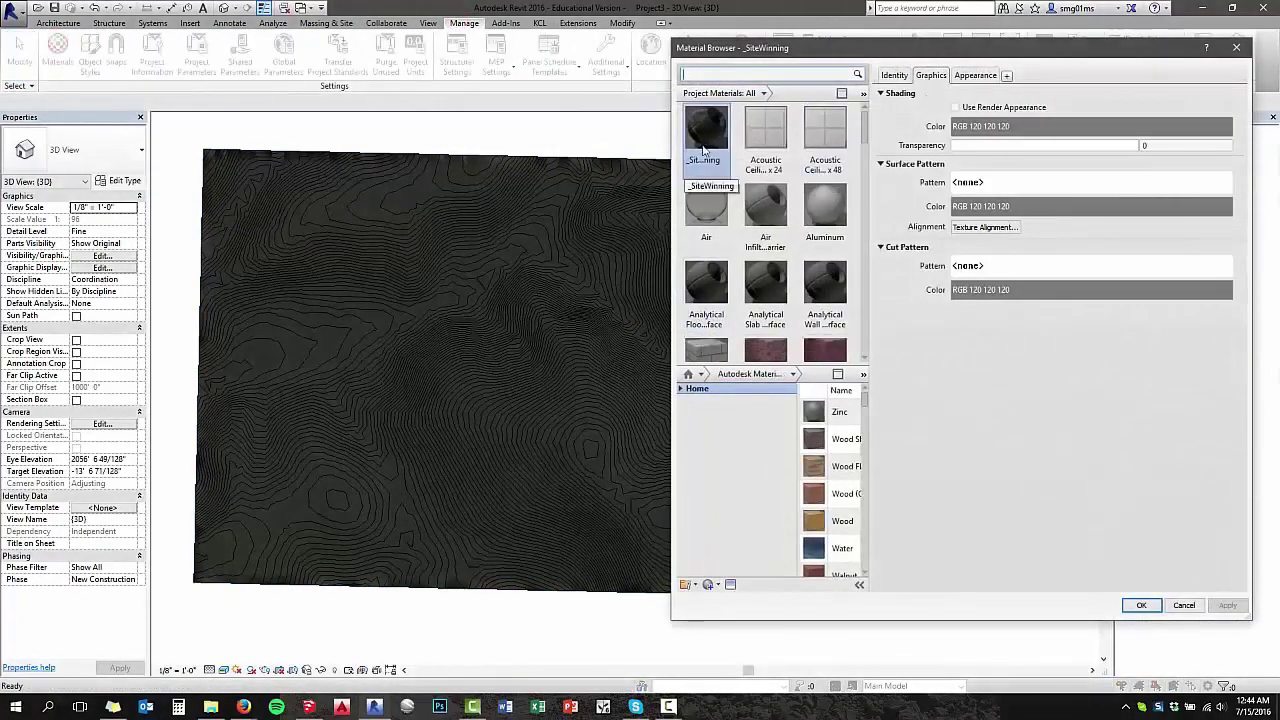
pyautogui.click(987, 75)
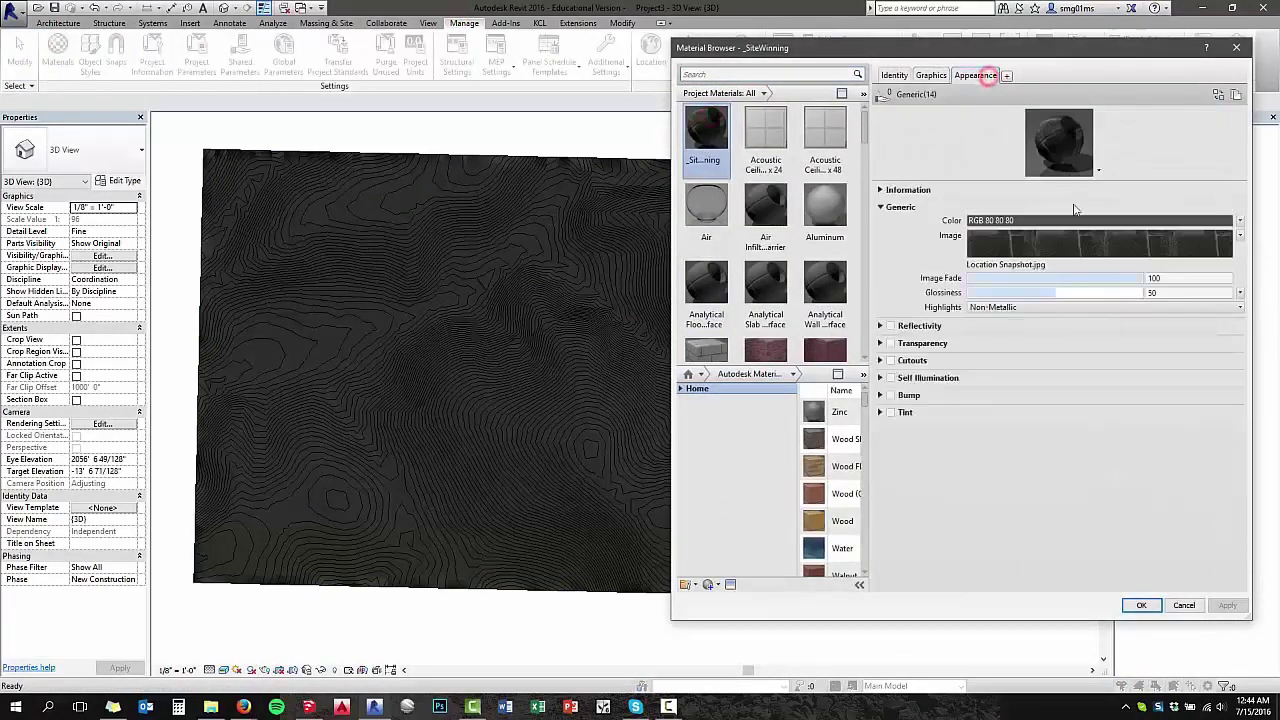
pyautogui.click(1043, 245)
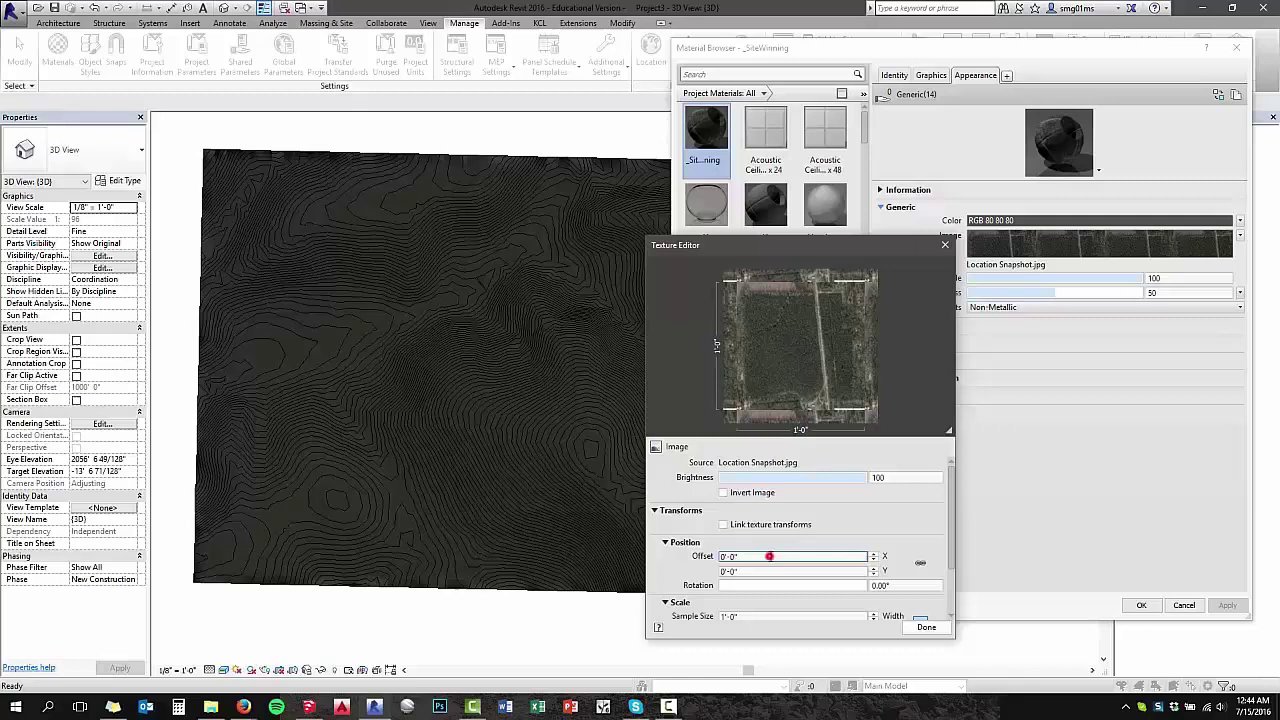
pyautogui.click(770, 571)
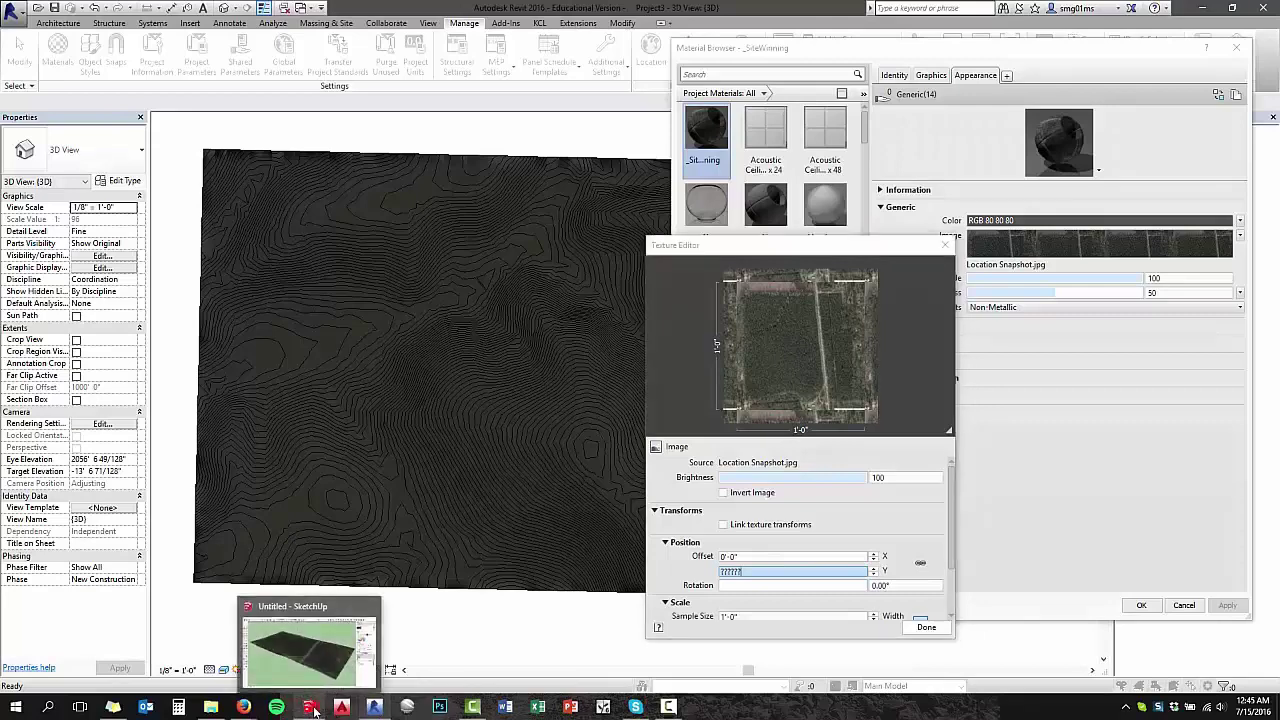
# Switch to SketchUp and set a straight-down Top view of the site image
pyautogui.click(315, 710)
pyautogui.moveTo(651, 331); pyautogui.dragTo(649, 477, button='middle')
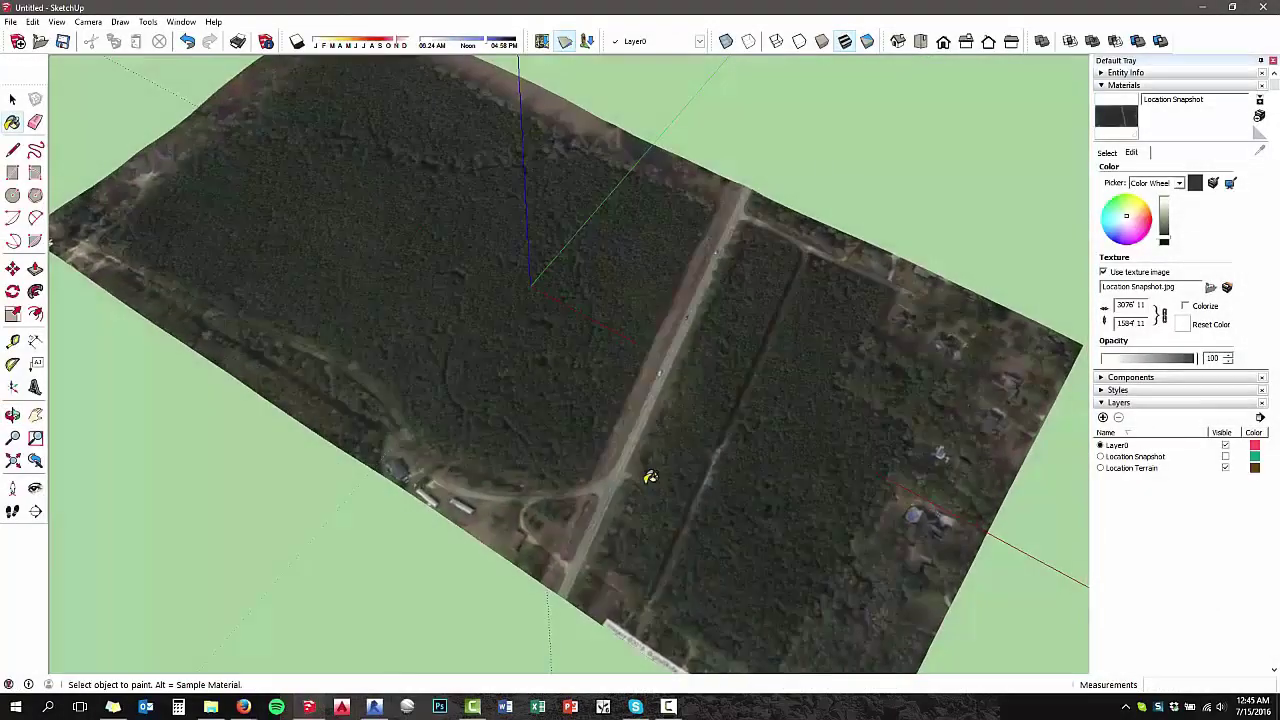
pyautogui.scroll(-3, 640, 430)
pyautogui.moveTo(634, 397)
pyautogui.mouseDown(button='middle')
pyautogui.moveTo(671, 547)
pyautogui.moveTo(737, 517)
pyautogui.mouseUp(button='middle')
pyautogui.press('b')
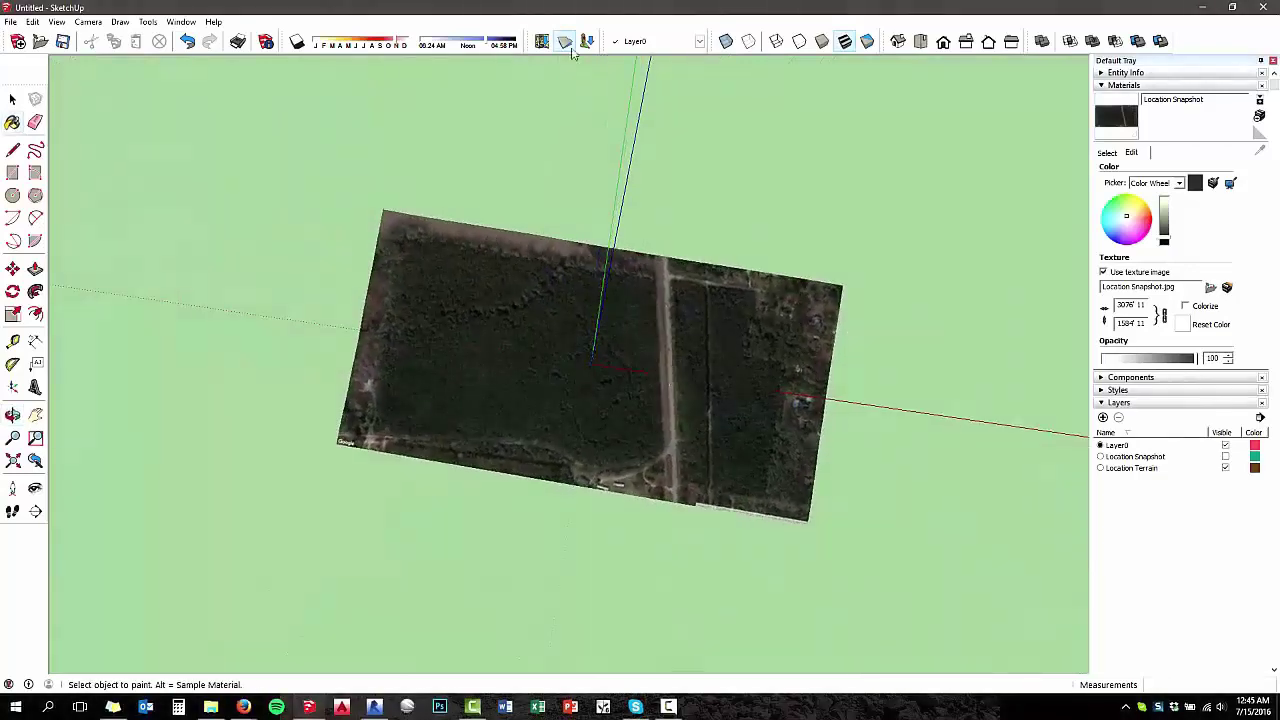
pyautogui.click(920, 41)
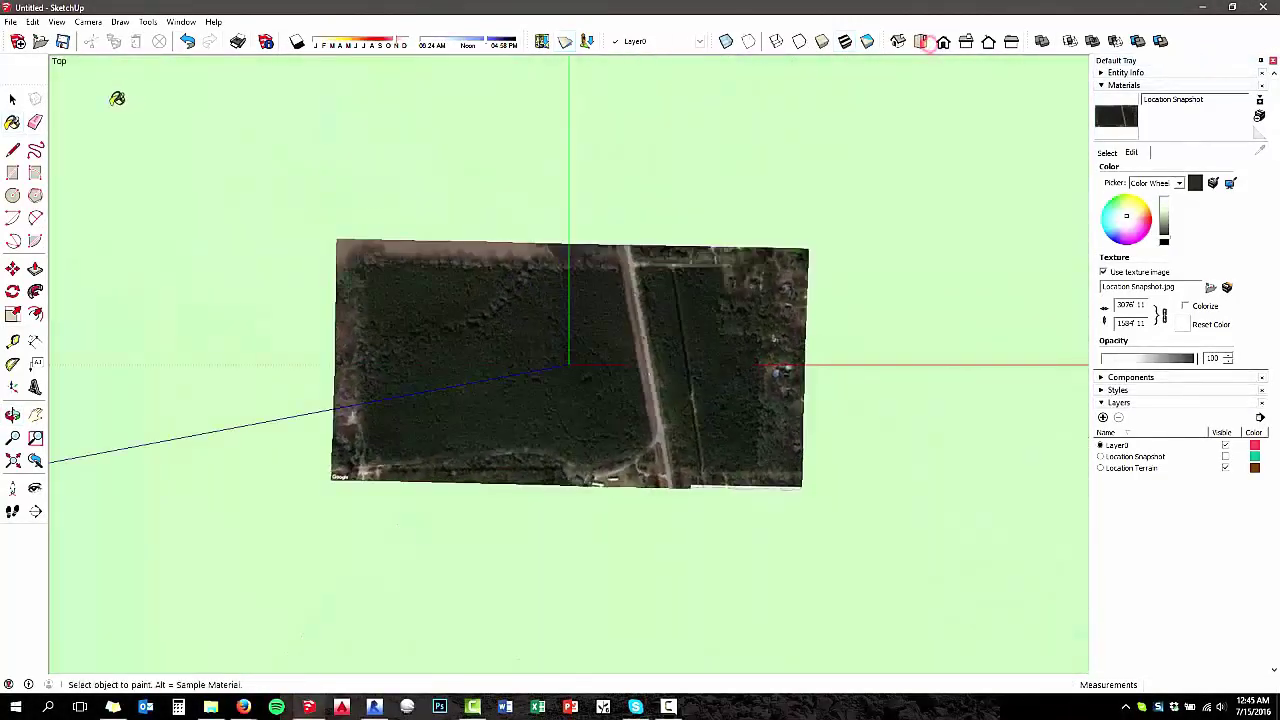
# Draw a rectangle over the image corner to corner, measuring about 3031' 4 1/2" by 1641' 6 15/16"
pyautogui.click(14, 172)
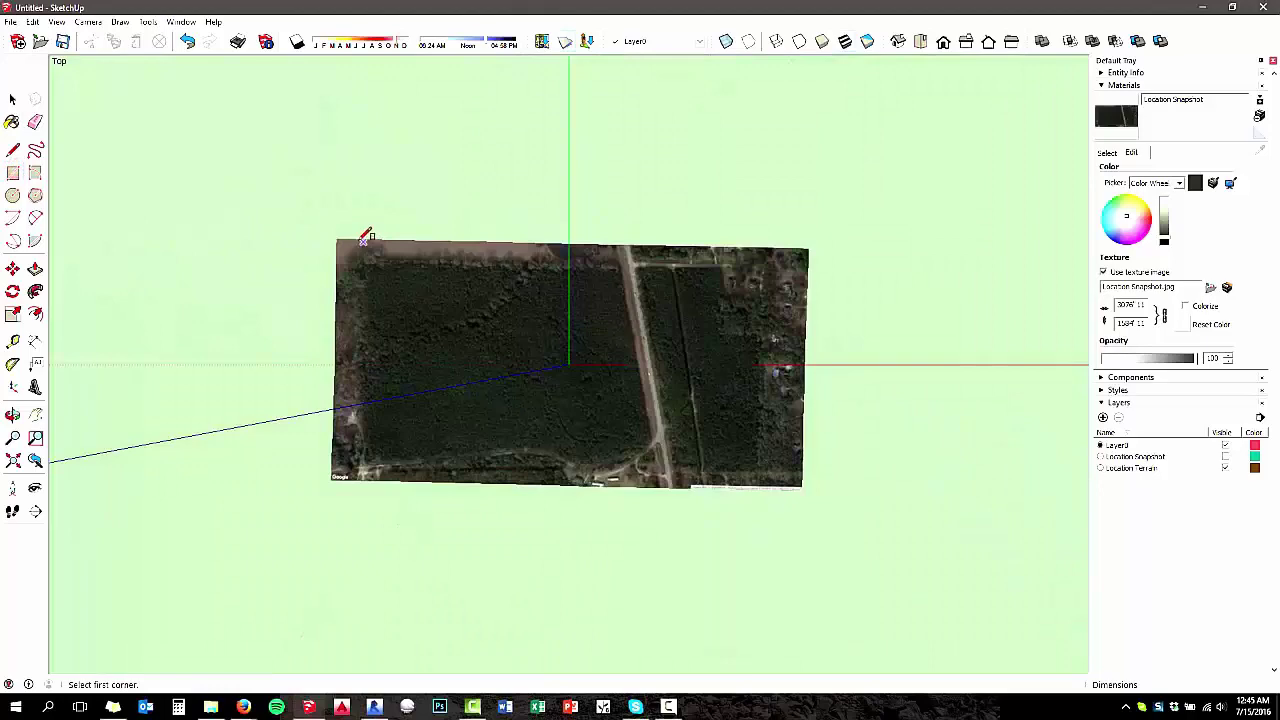
pyautogui.scroll(15, 347, 233)
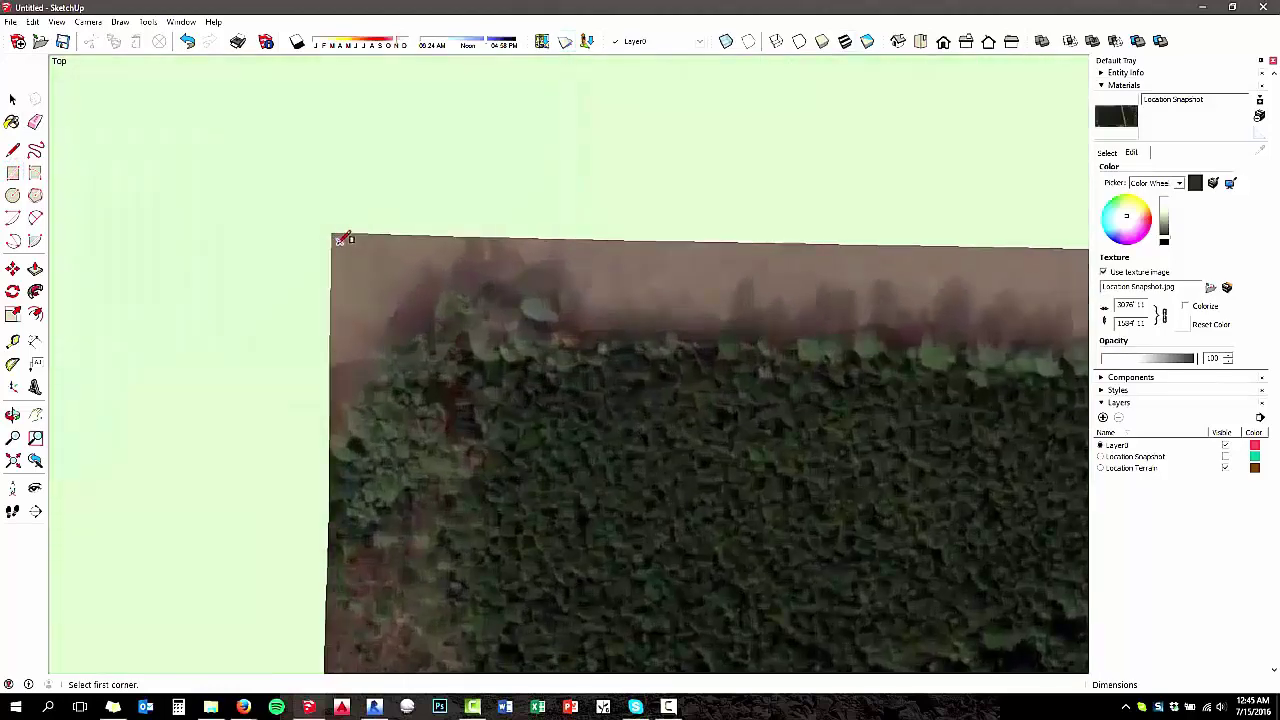
pyautogui.scroll(6, 341, 233)
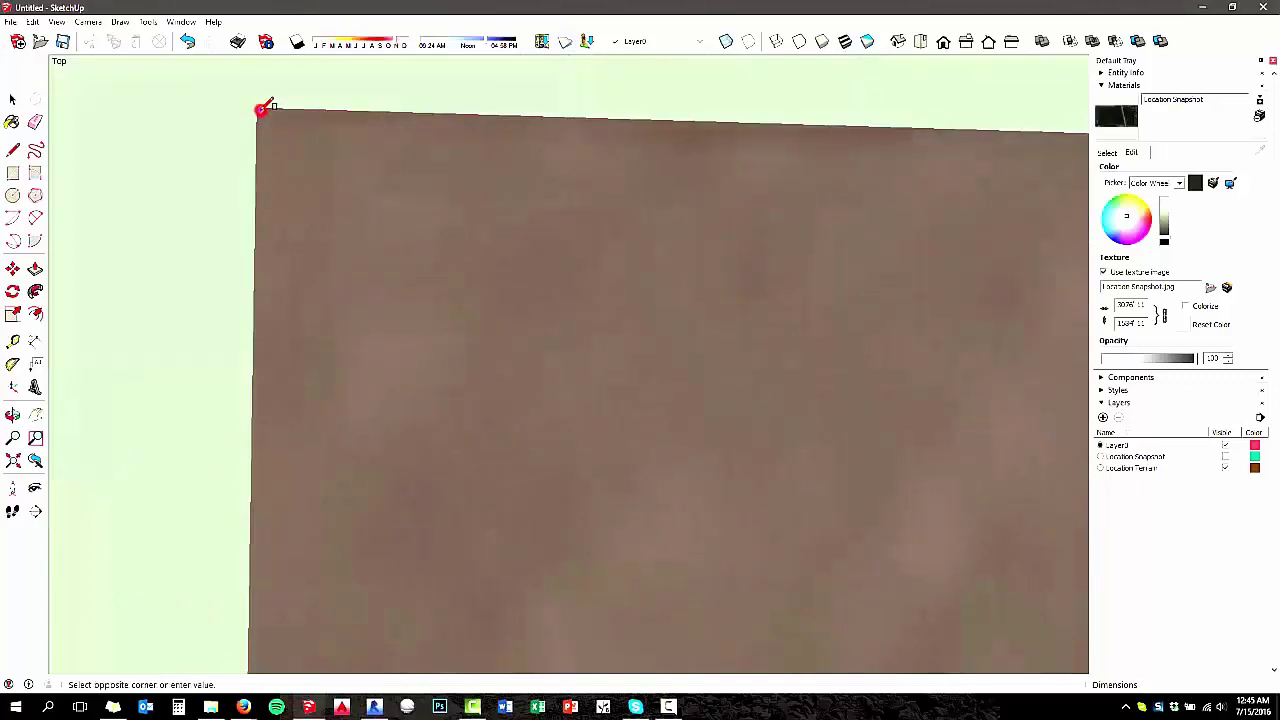
pyautogui.scroll(-5, 514, 255)
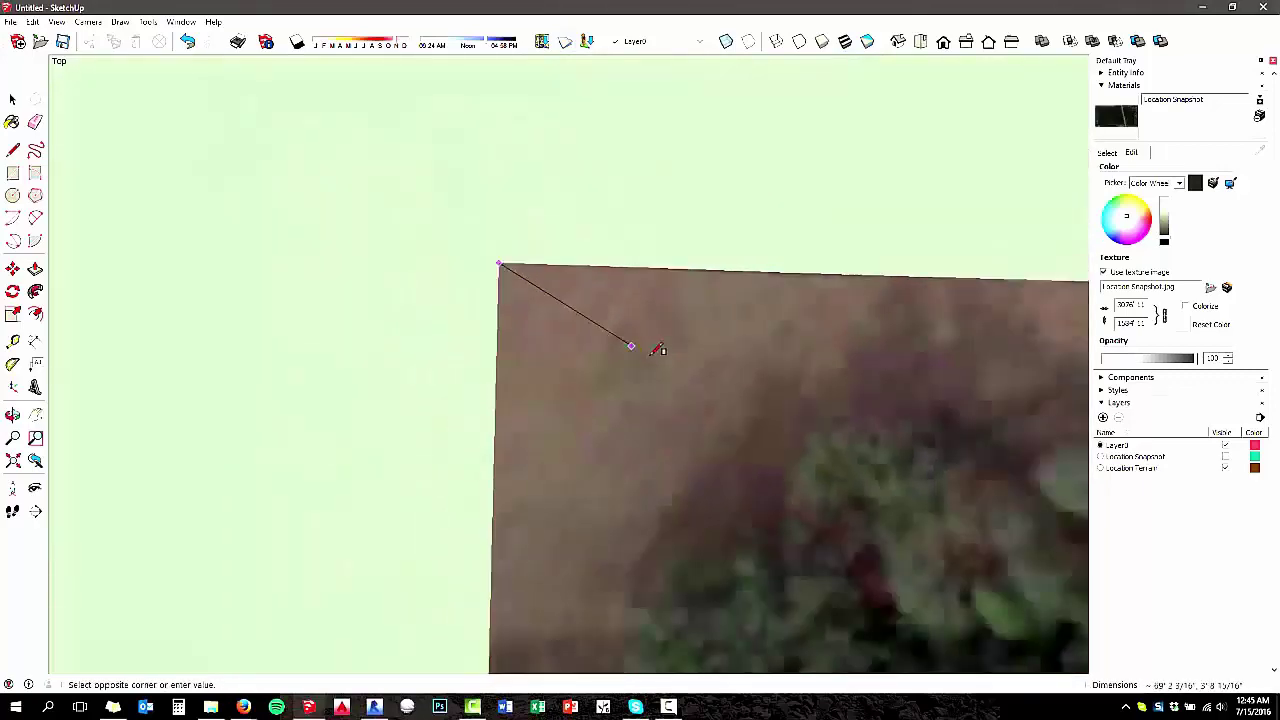
pyautogui.scroll(-8, 656, 350)
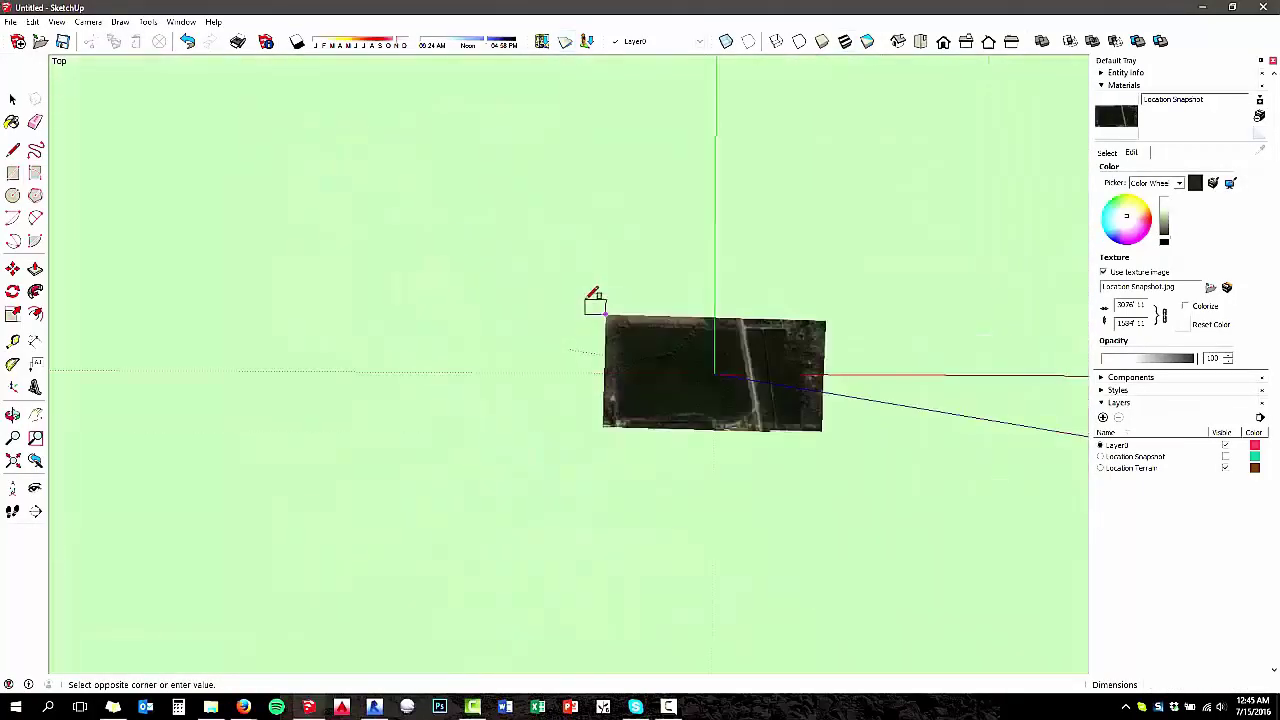
pyautogui.scroll(8, 811, 423)
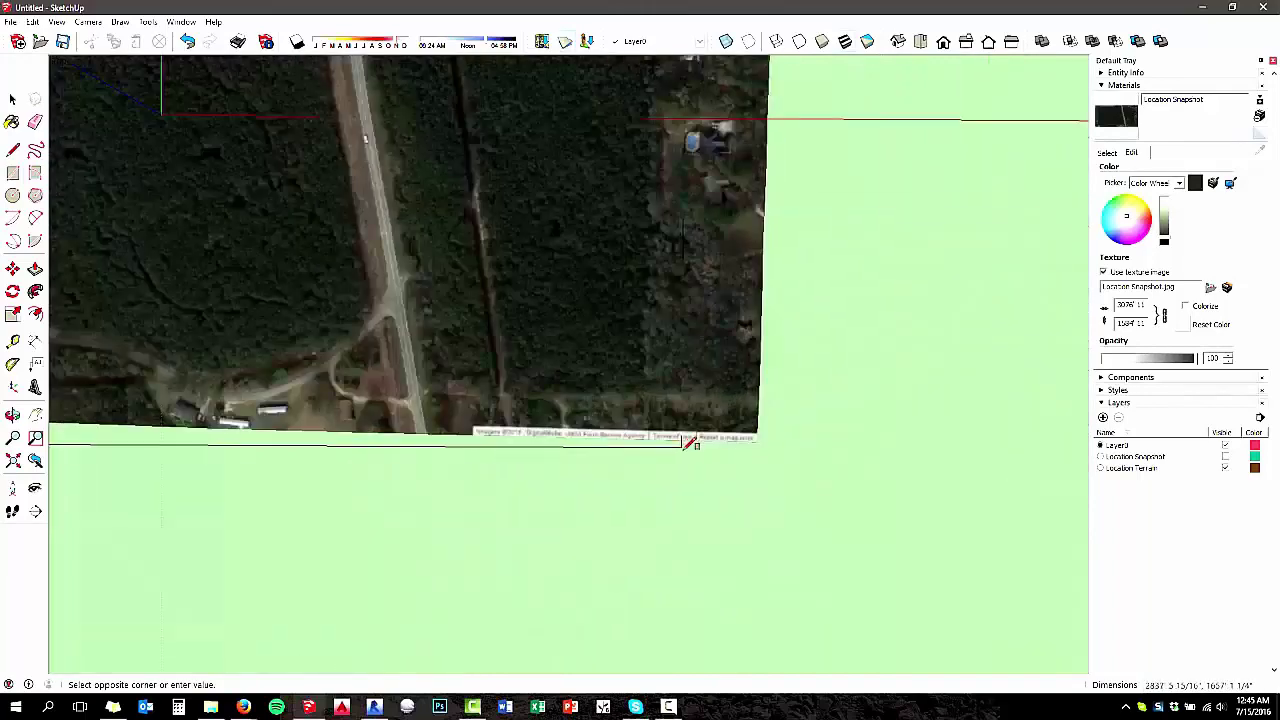
pyautogui.scroll(6, 800, 425)
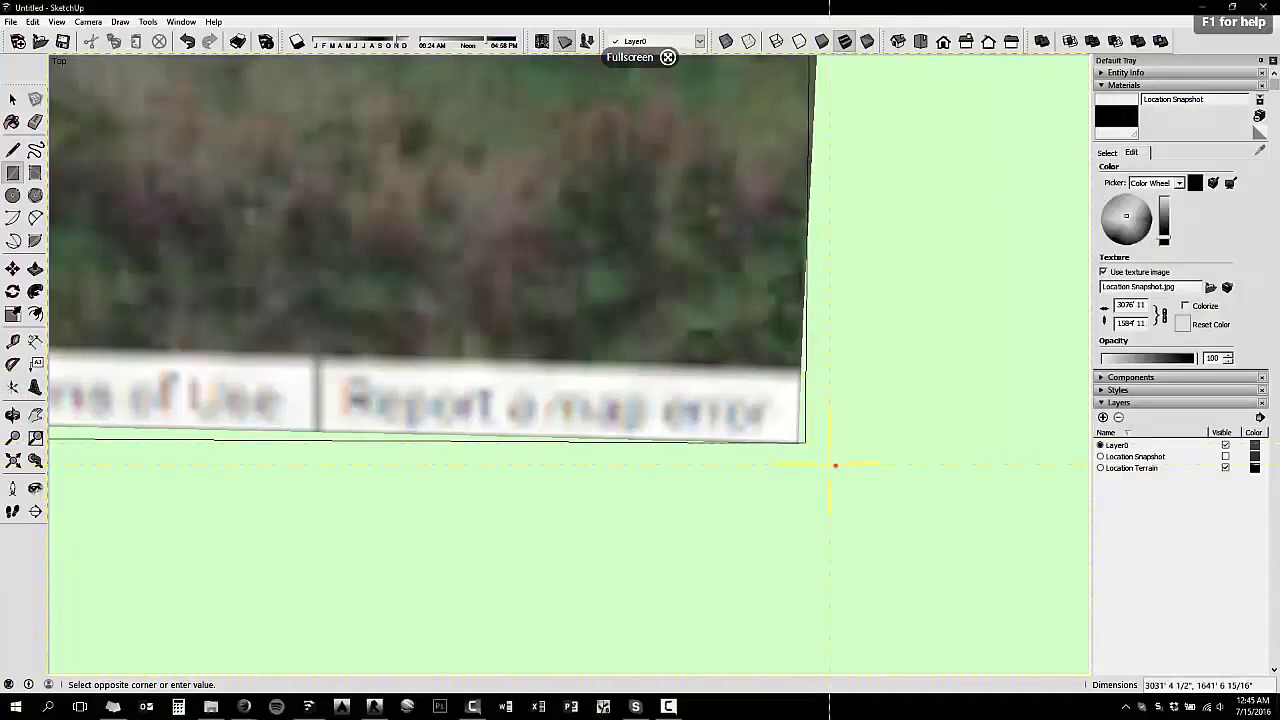
# Capture the Dimensions readout (3031' 4 1/2" by 1641' 6 15/16") with Snagit, then minimize the editor
pyautogui.press('Print')
pyautogui.moveTo(832, 464); pyautogui.dragTo(1278, 717)
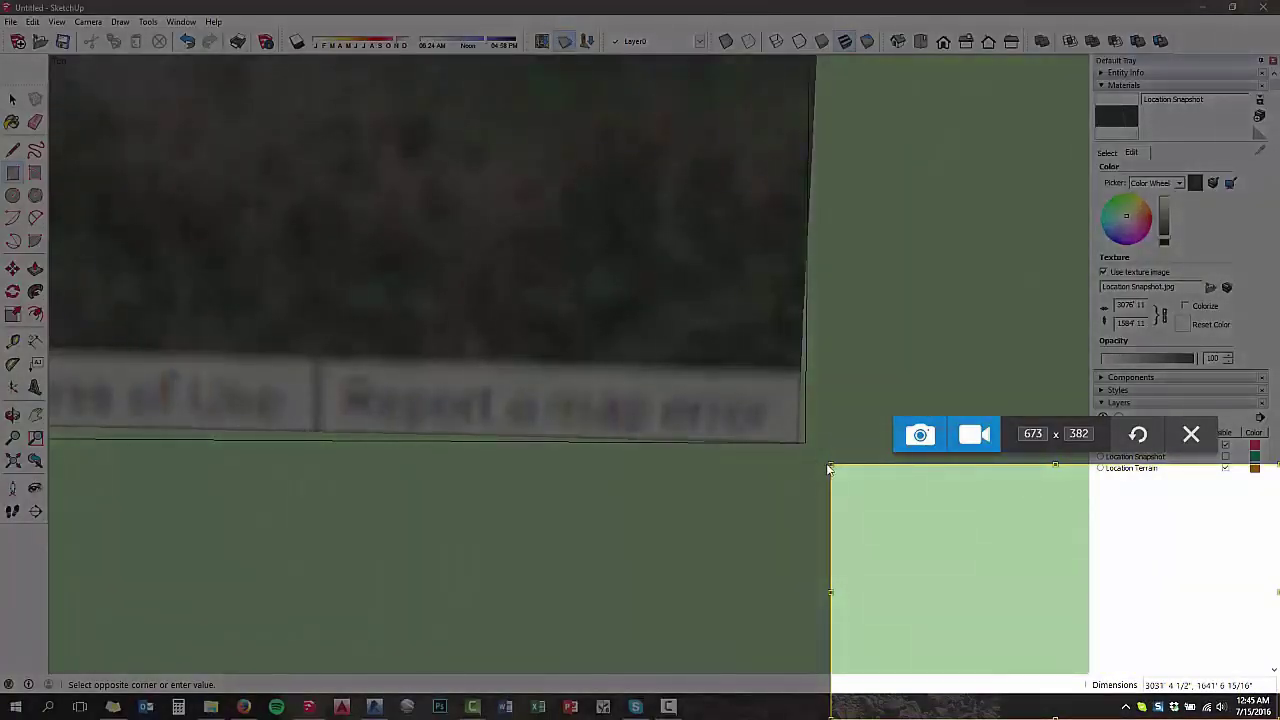
pyautogui.moveTo(828, 462); pyautogui.dragTo(1066, 632)
pyautogui.click(974, 608)
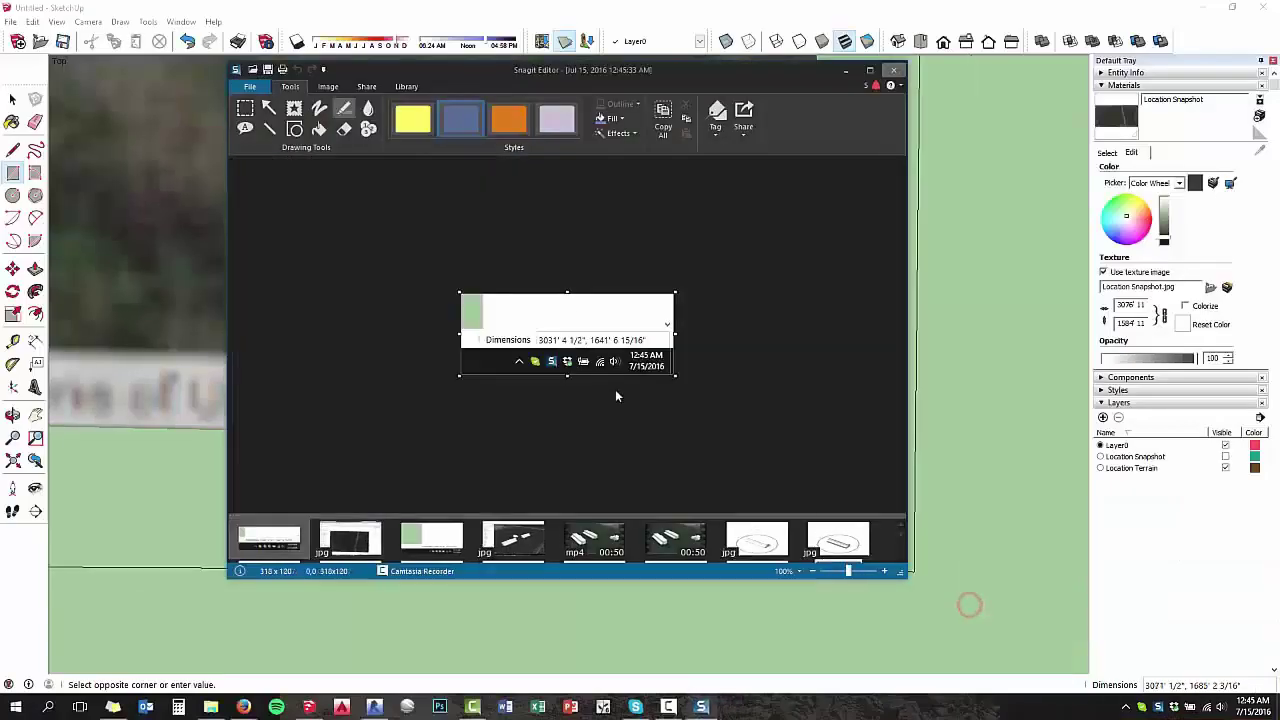
pyautogui.click(848, 72)
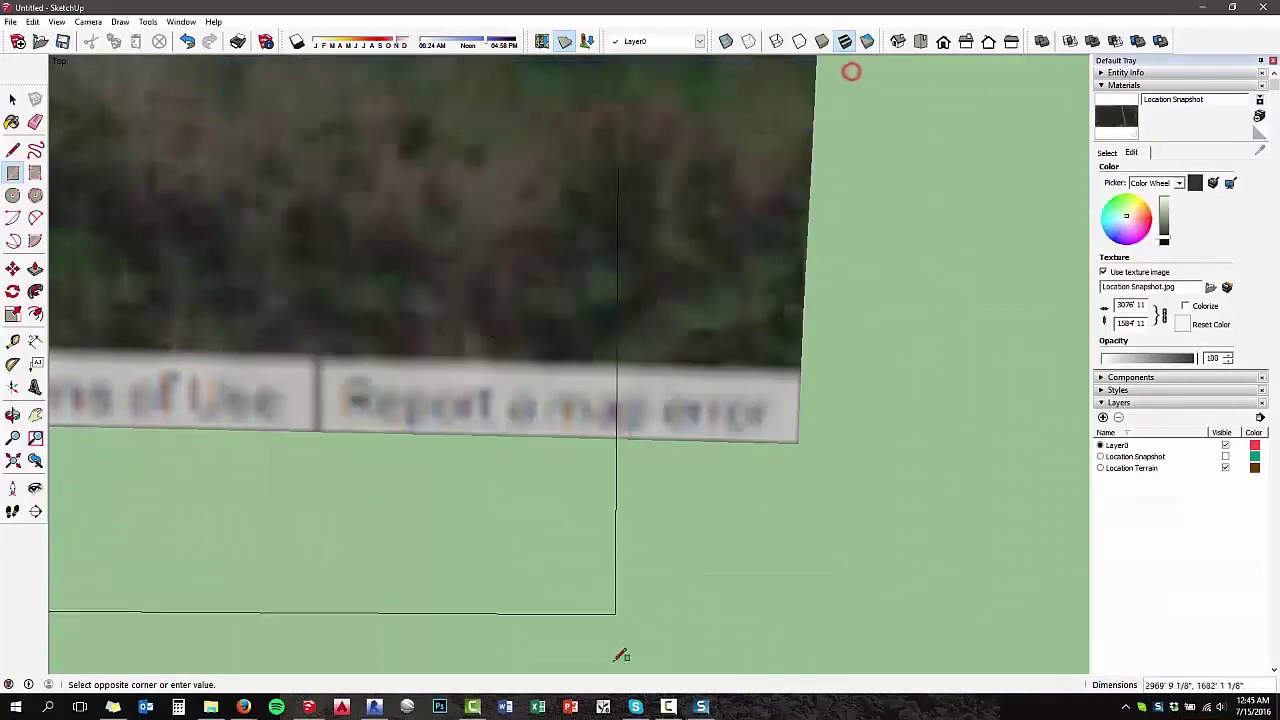
# Back in Revit, keep the 3,031' by 1,641' texture size, apply it and close the material dialogs
pyautogui.click(374, 707)
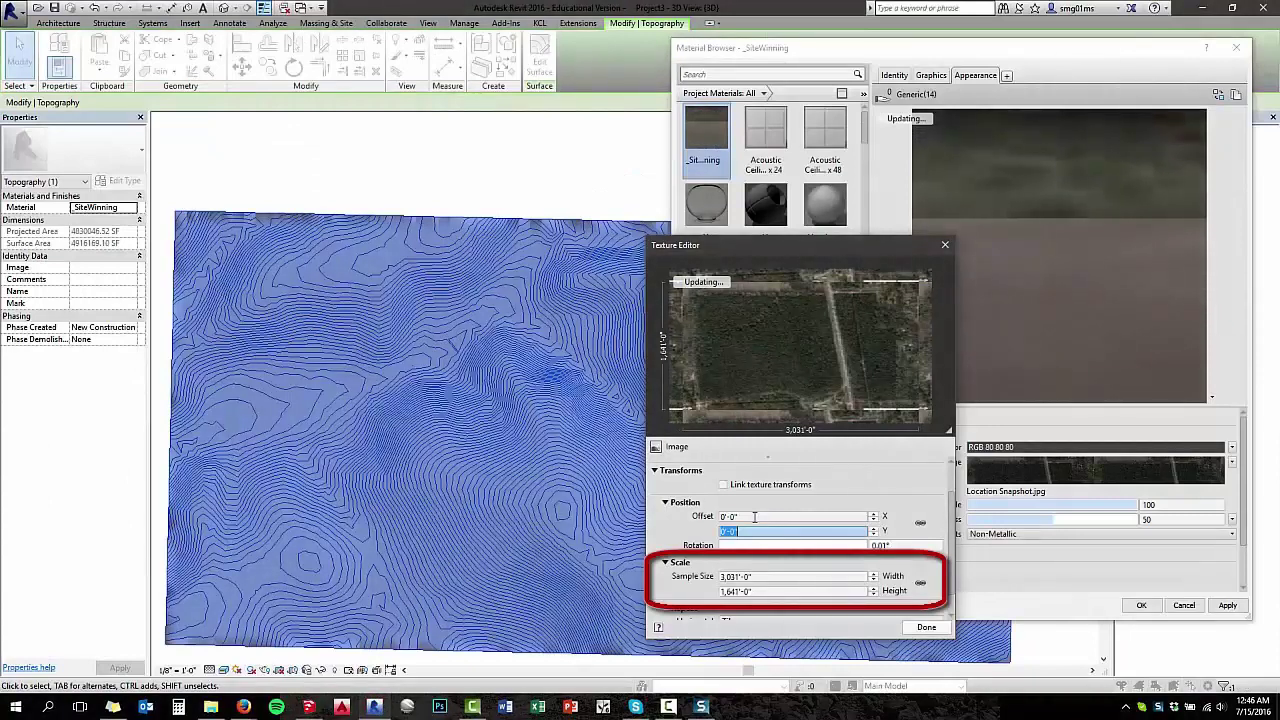
pyautogui.click(940, 628)
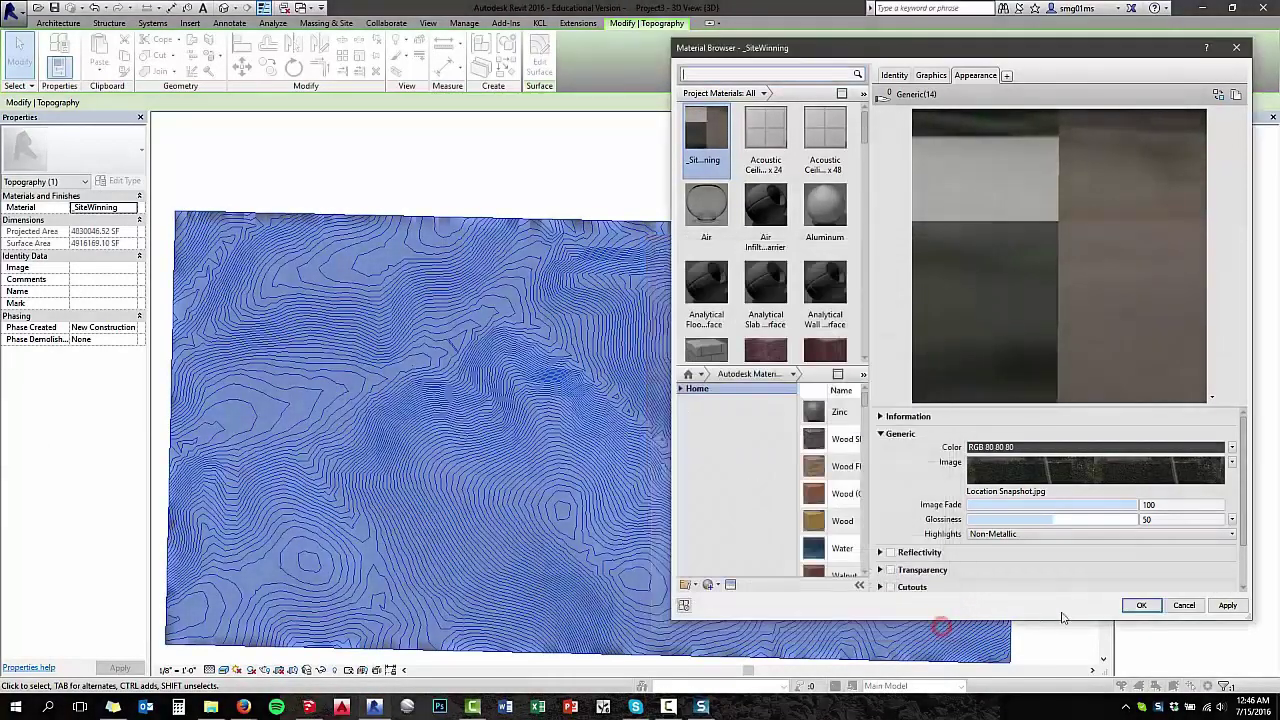
pyautogui.click(1228, 606)
pyautogui.click(1142, 606)
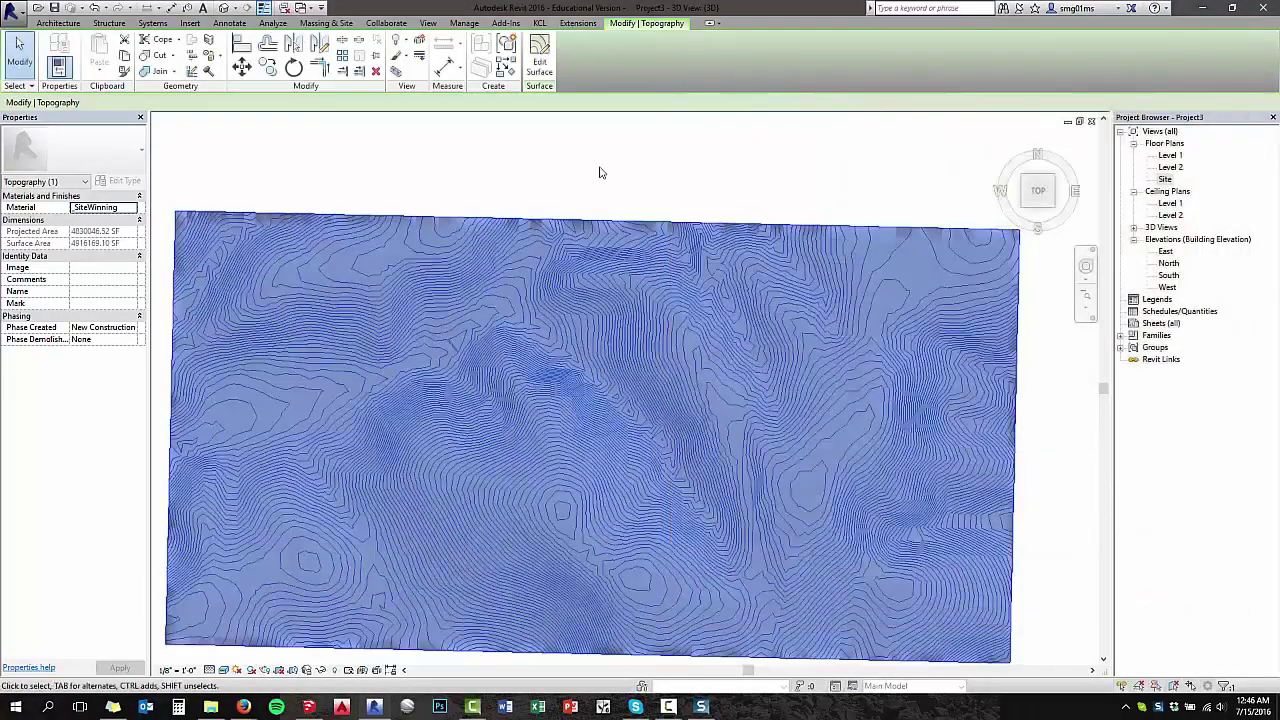
pyautogui.click(600, 166)
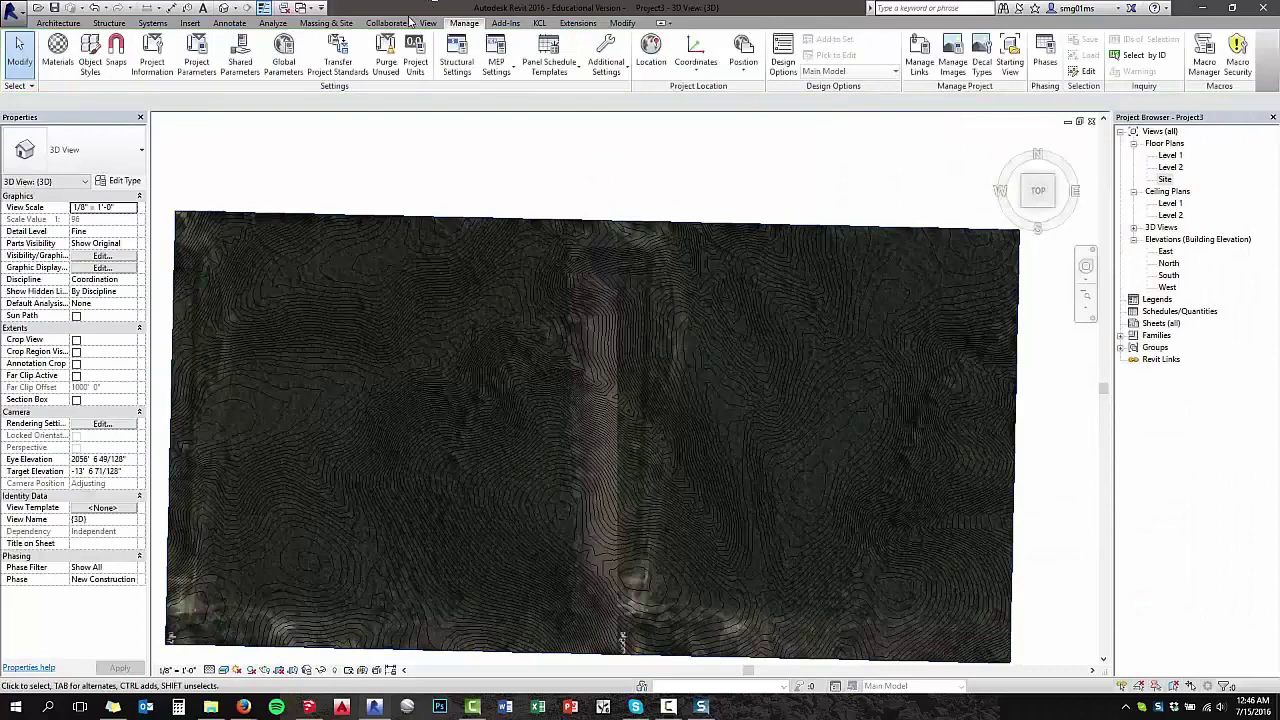
# Set the SiteWinning texture rotation to 270° and apply the material change to the toposurface
pyautogui.click(58, 50)
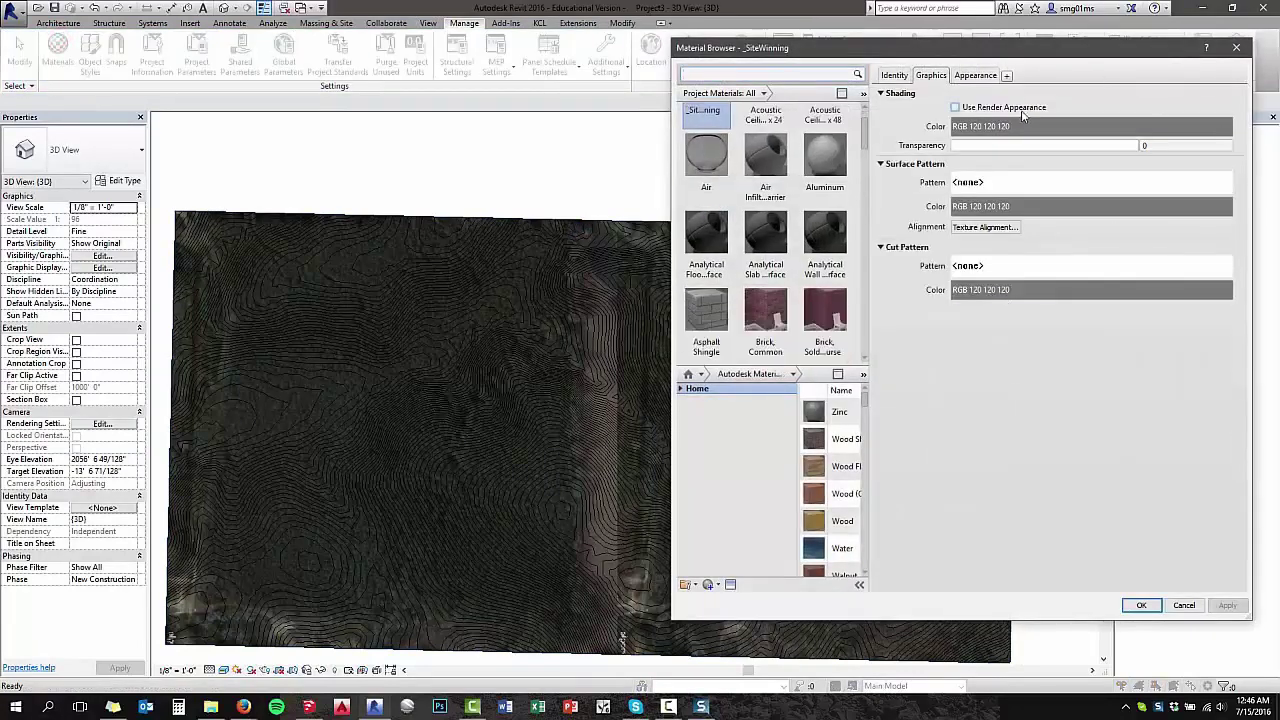
pyautogui.click(970, 84)
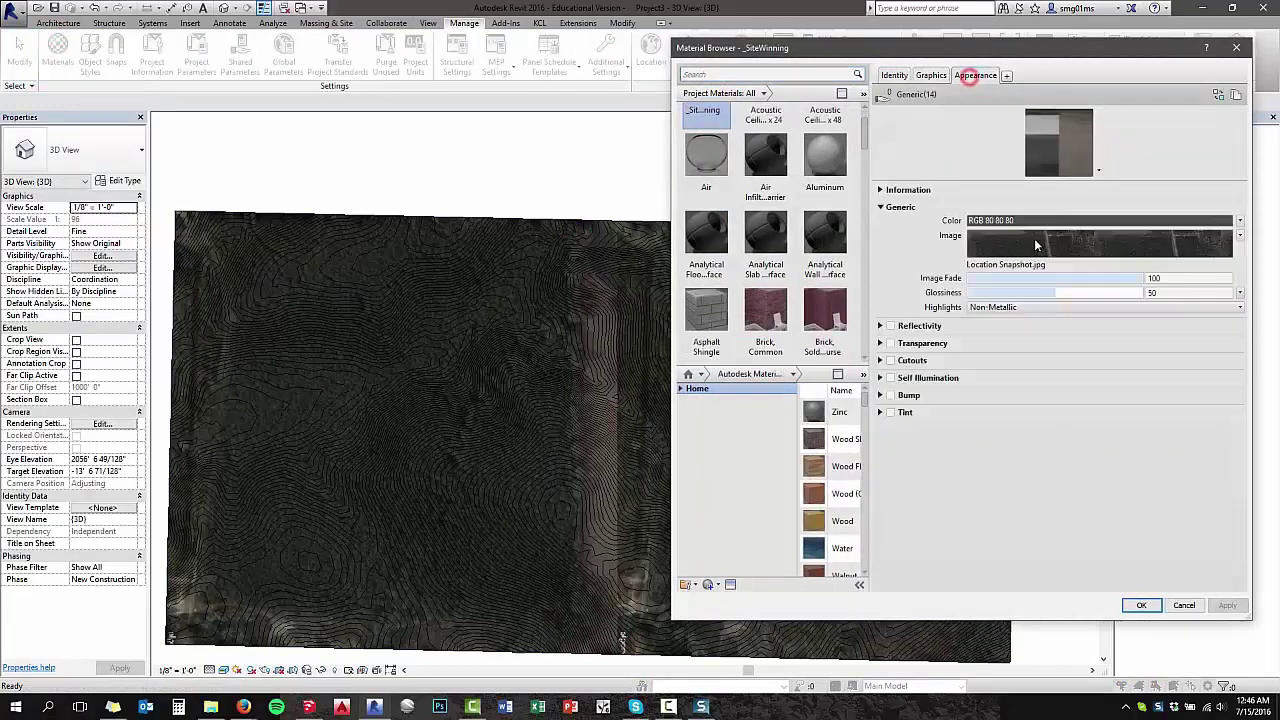
pyautogui.click(1073, 242)
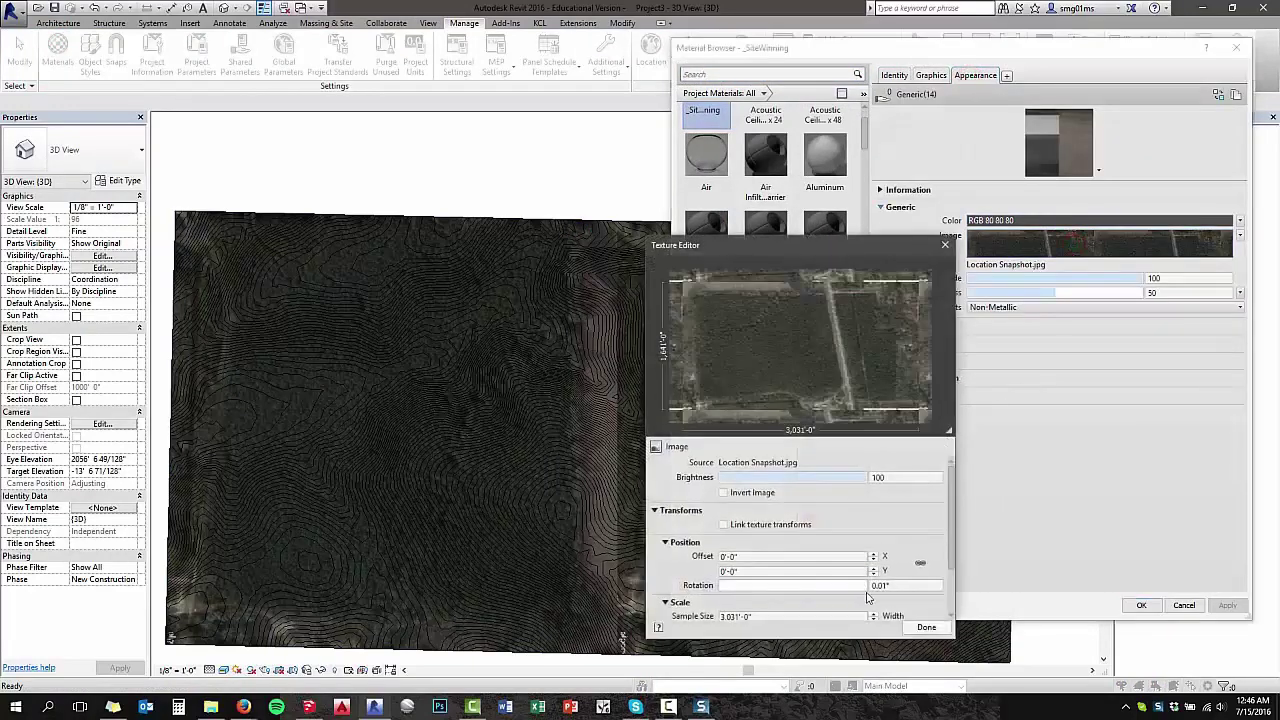
pyautogui.click(896, 588)
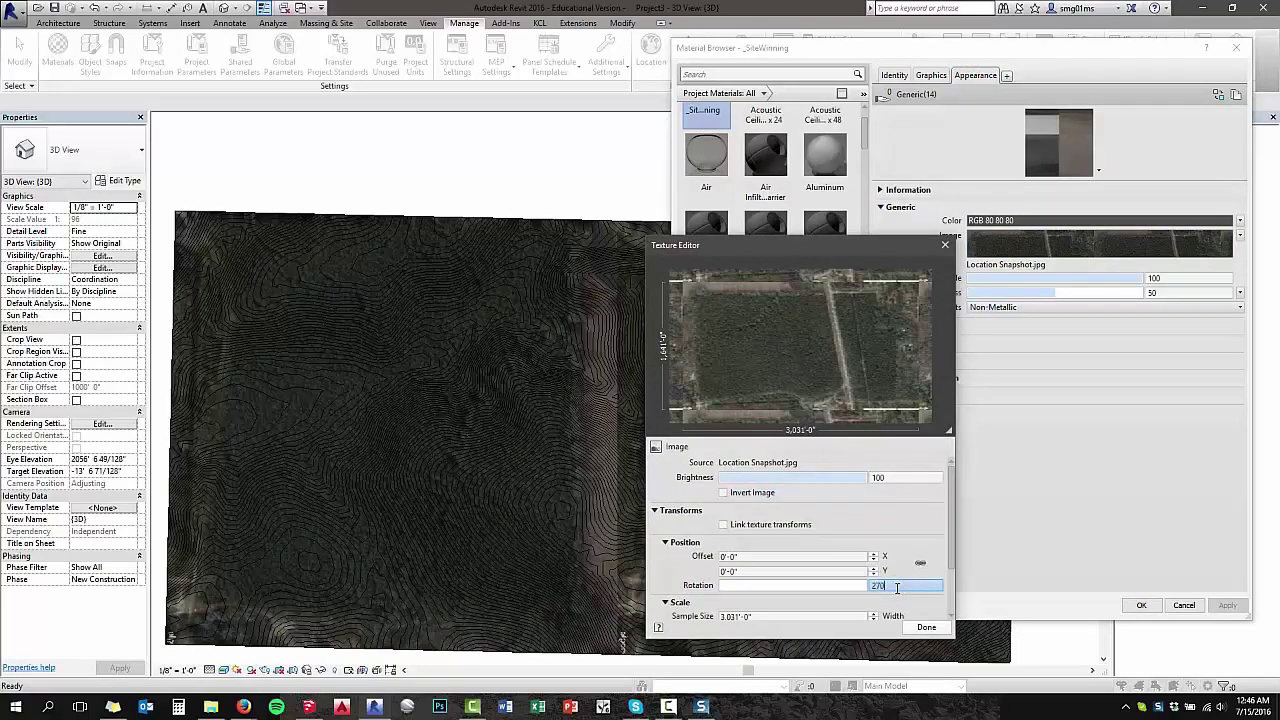
pyautogui.write('270')
pyautogui.press('Return')
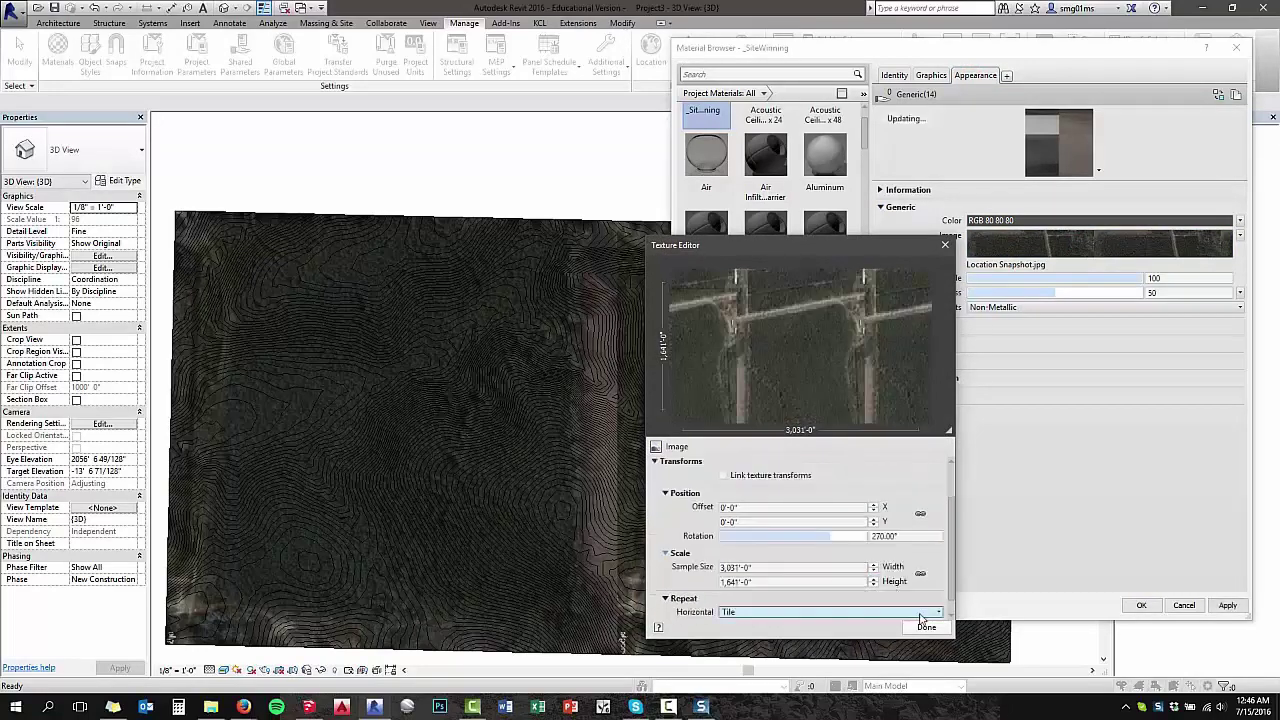
pyautogui.click(926, 627)
pyautogui.click(1234, 606)
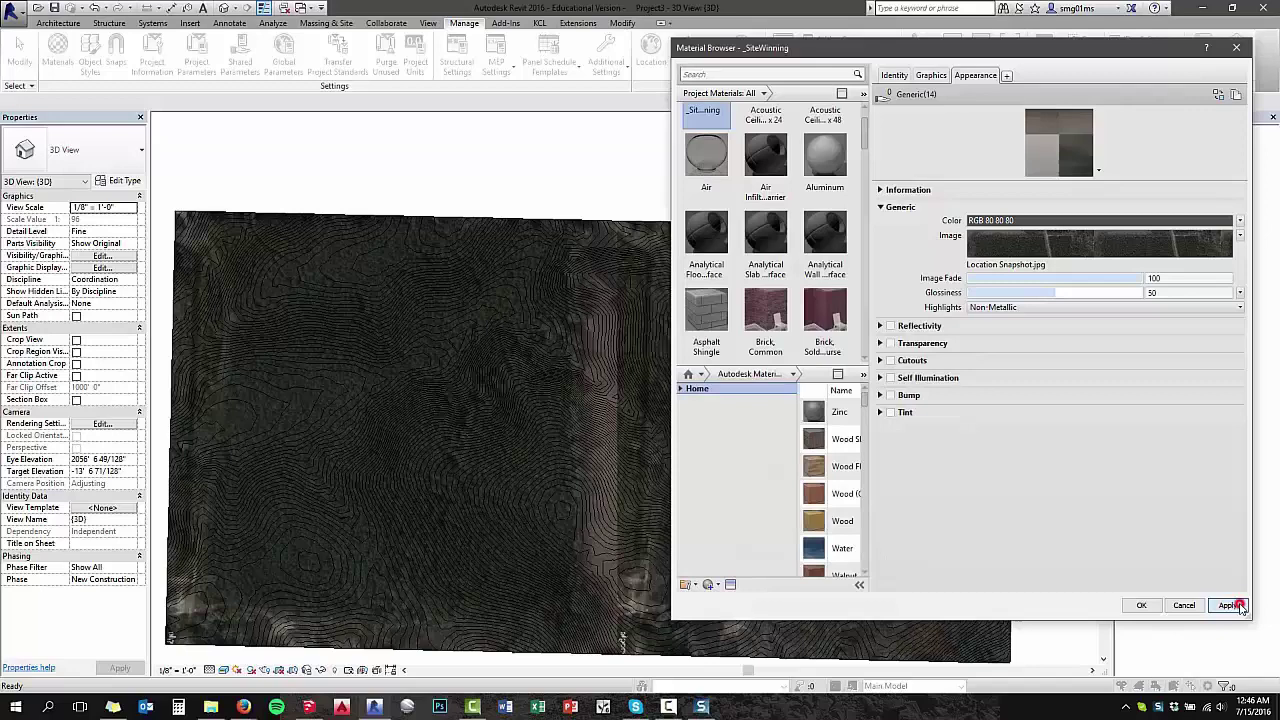
pyautogui.click(1141, 605)
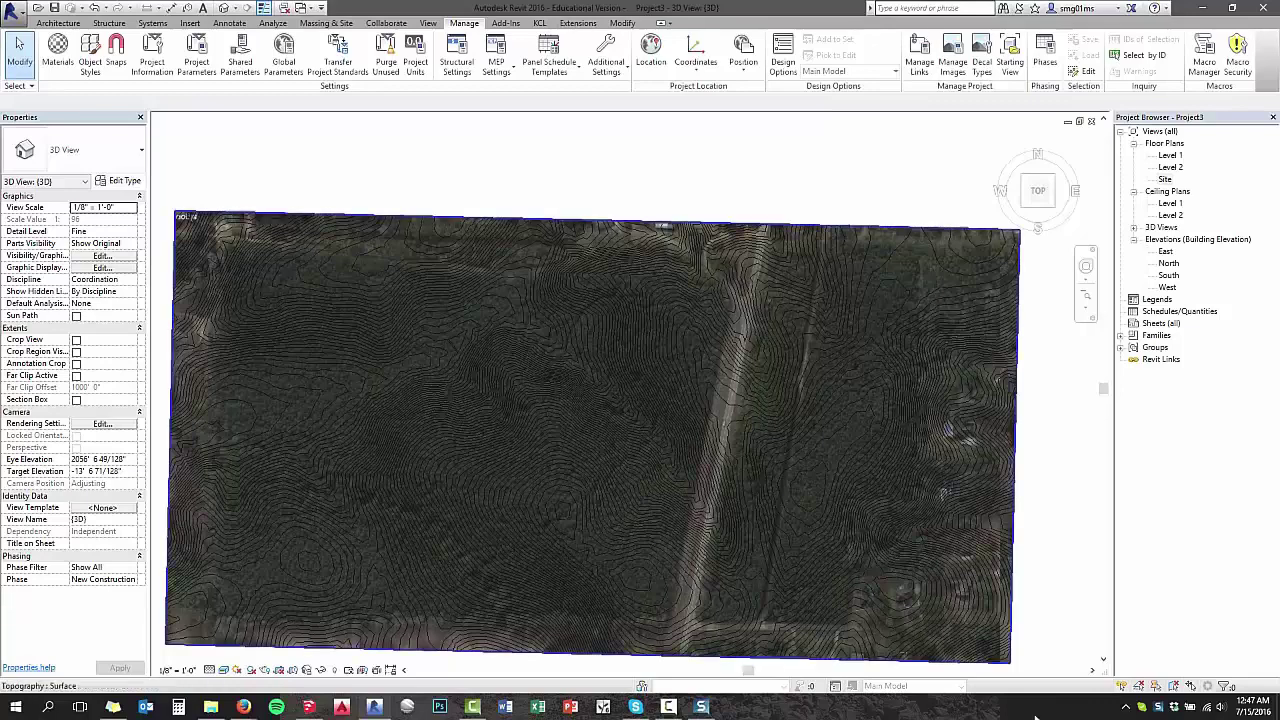
pyautogui.click(672, 705)
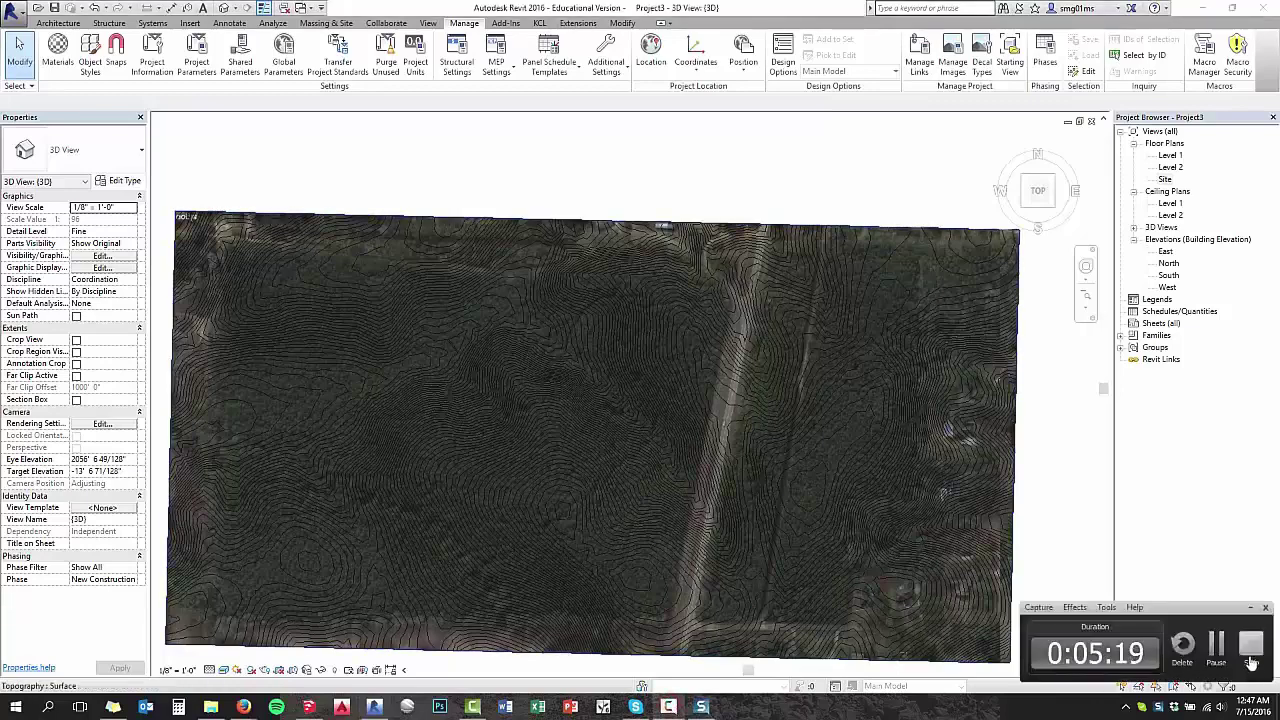